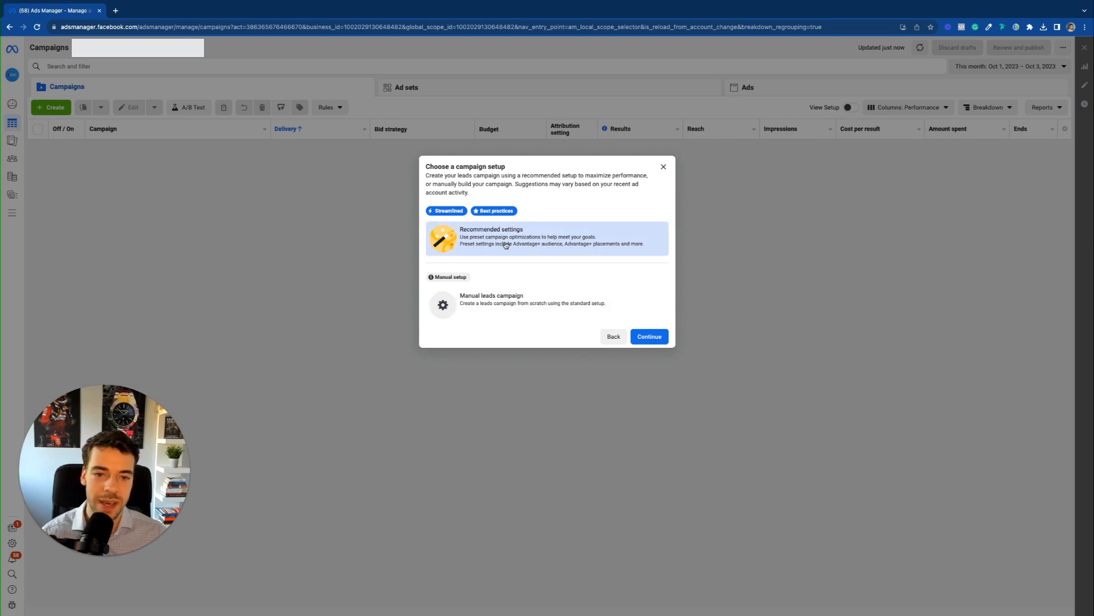
Create a manual leads campaign and name it "Cold Traffic : Sellers".
click(492, 313)
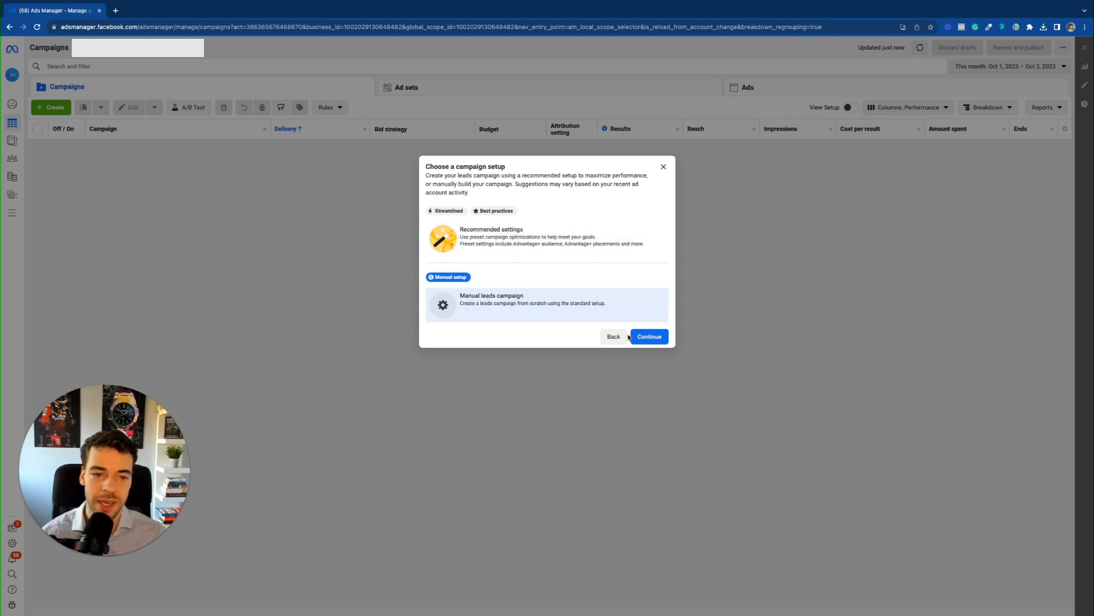
click(652, 337)
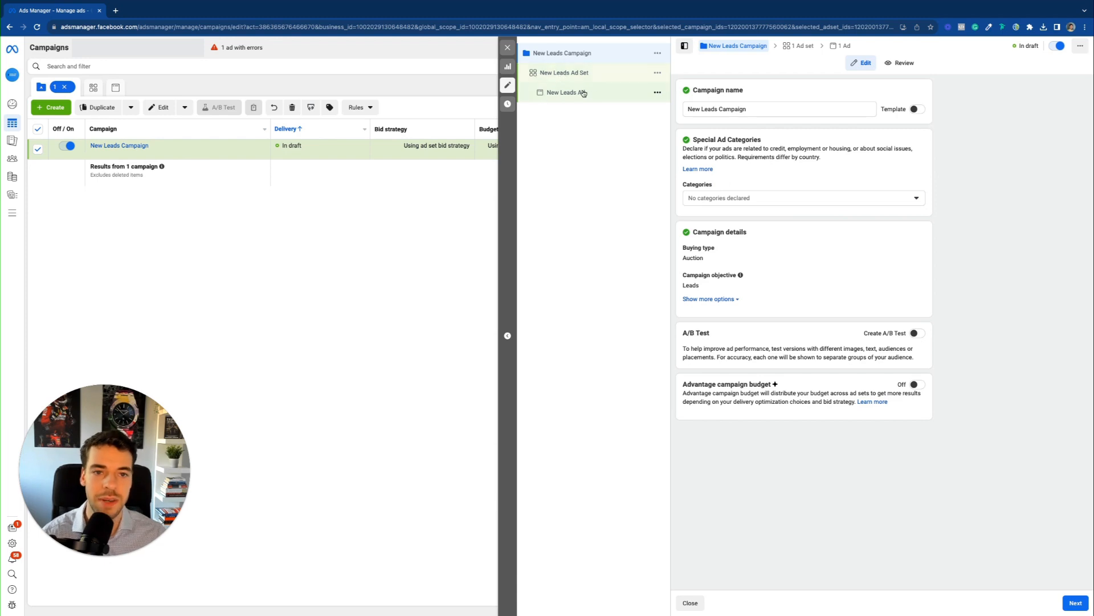
click(760, 109)
key(ctrl+a)
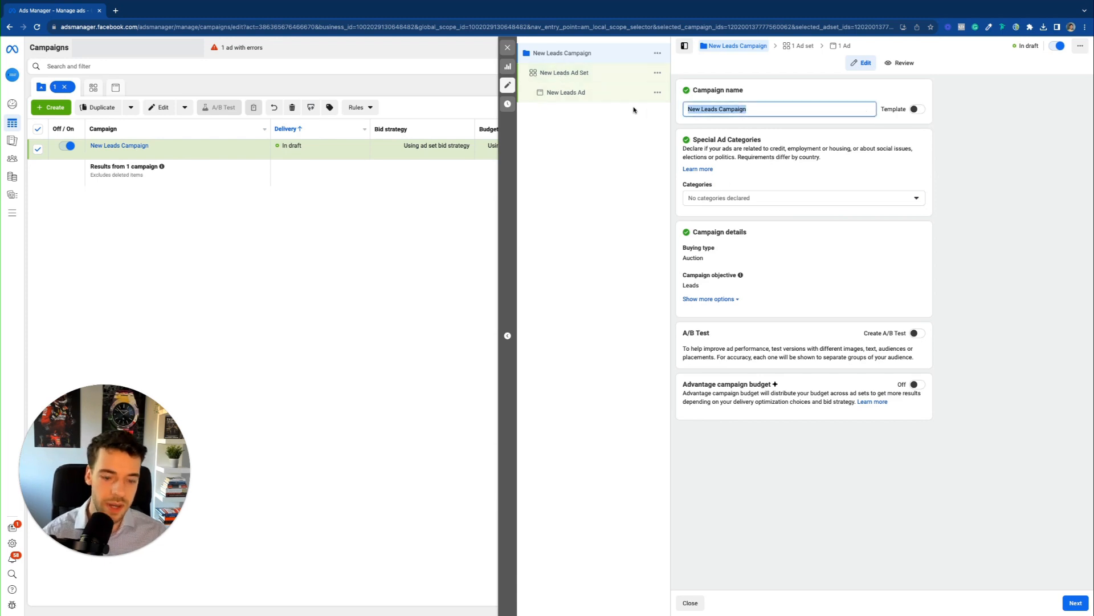
text(Cold)
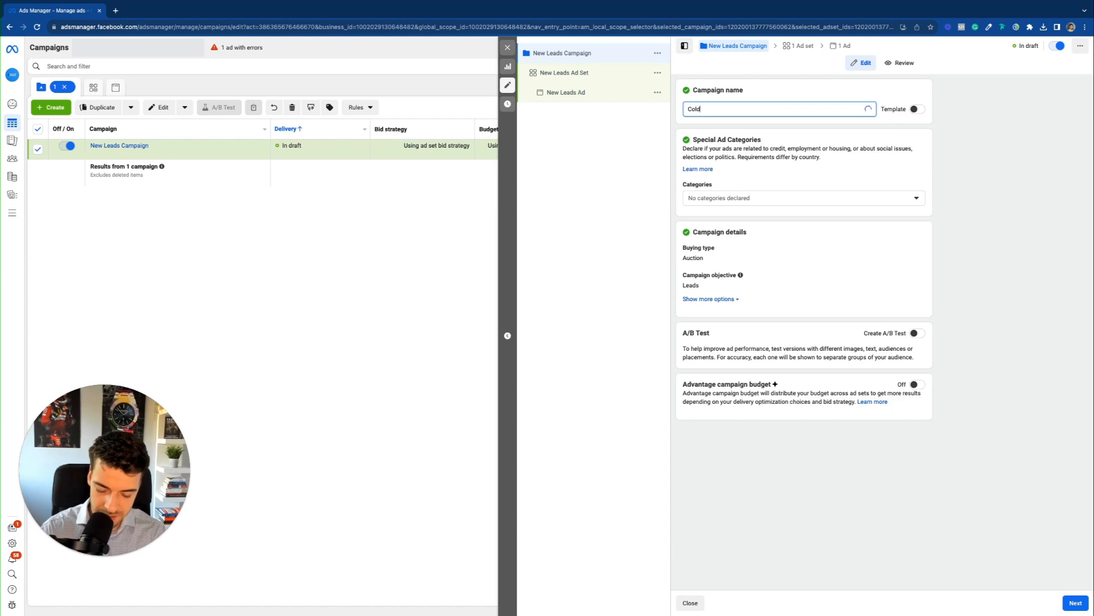
text( Traffic : Sellers)
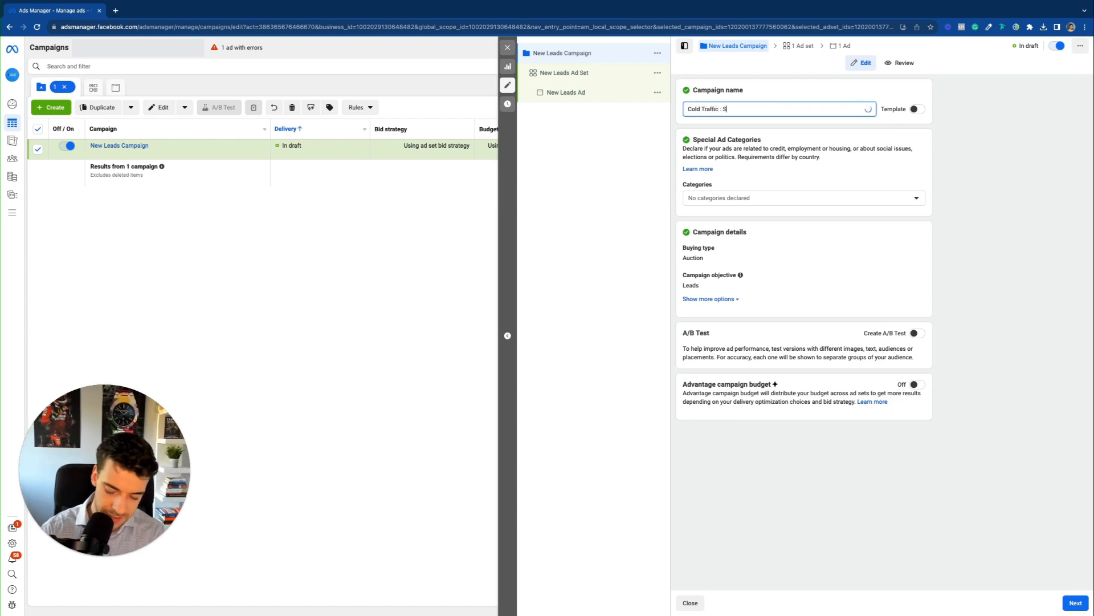
Declare Housing as the campaign's special ad category and continue to the ad set settings.
click(750, 199)
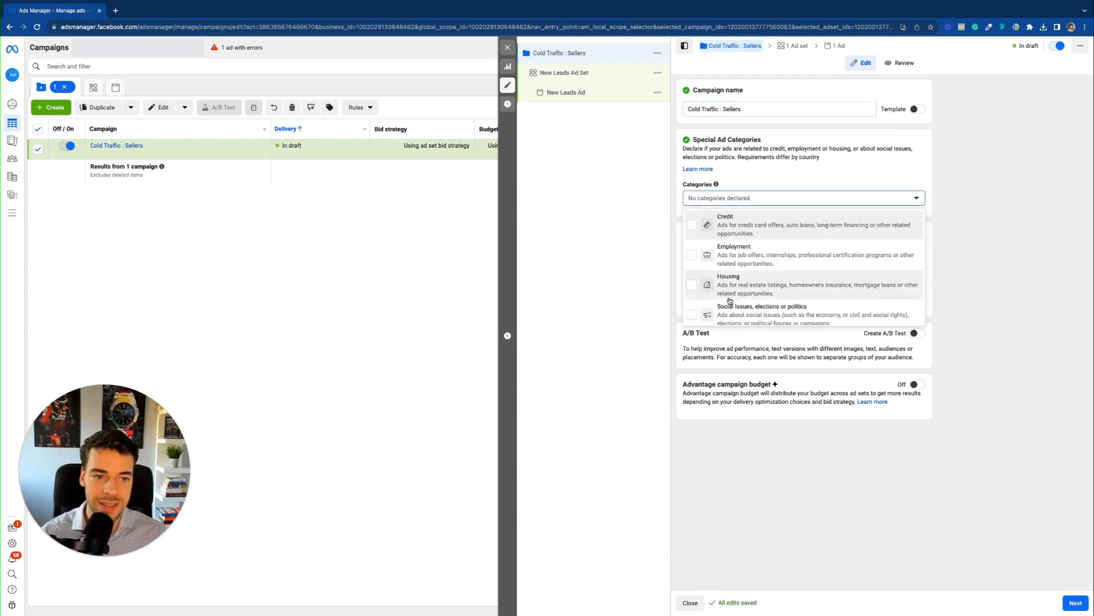
click(739, 281)
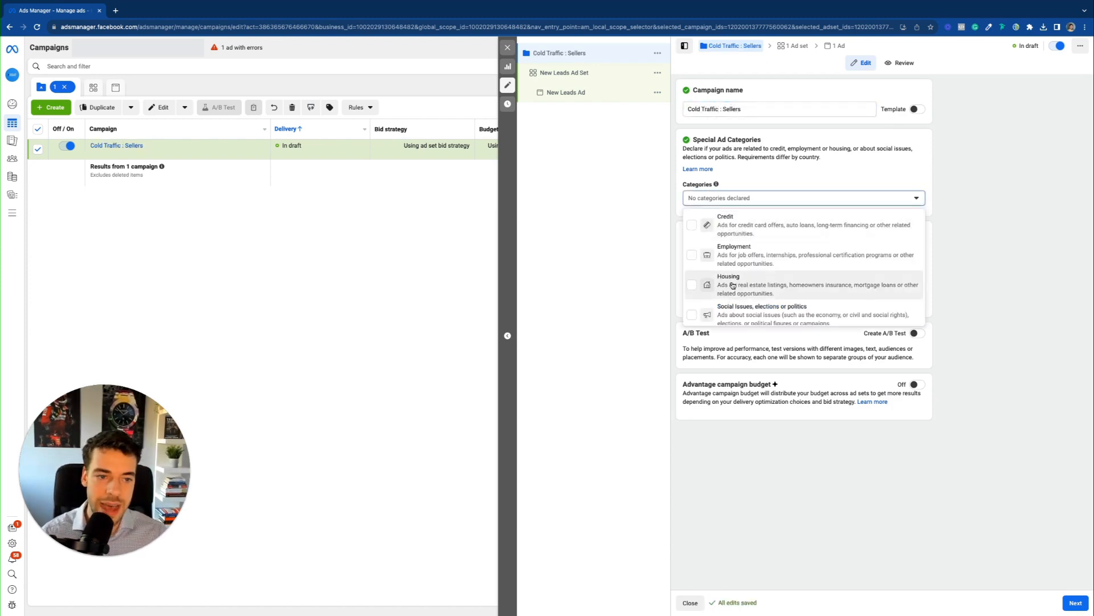
click(680, 200)
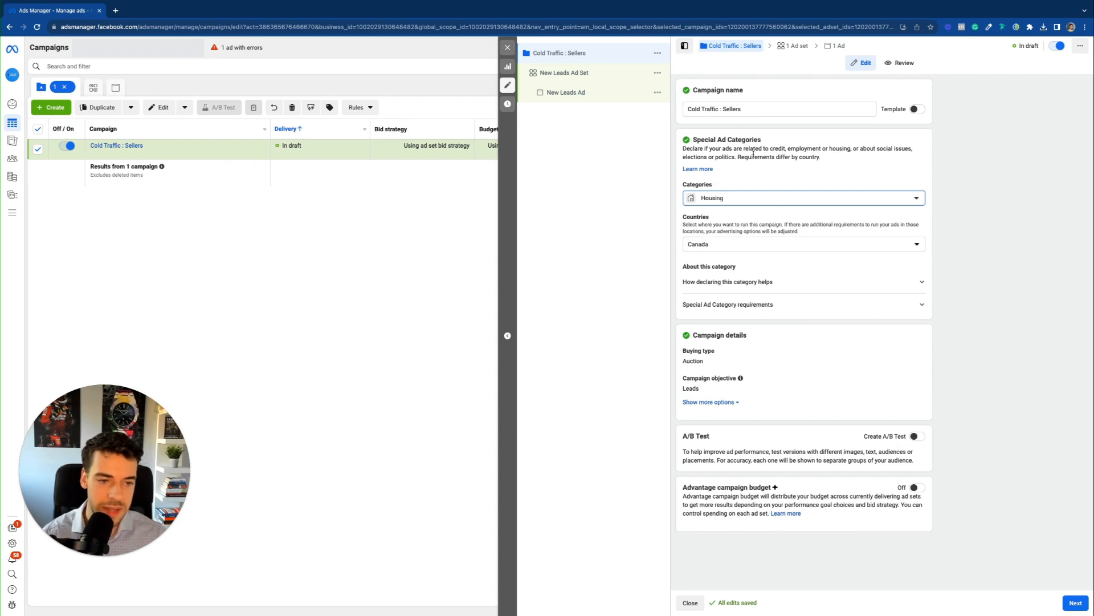
click(1075, 603)
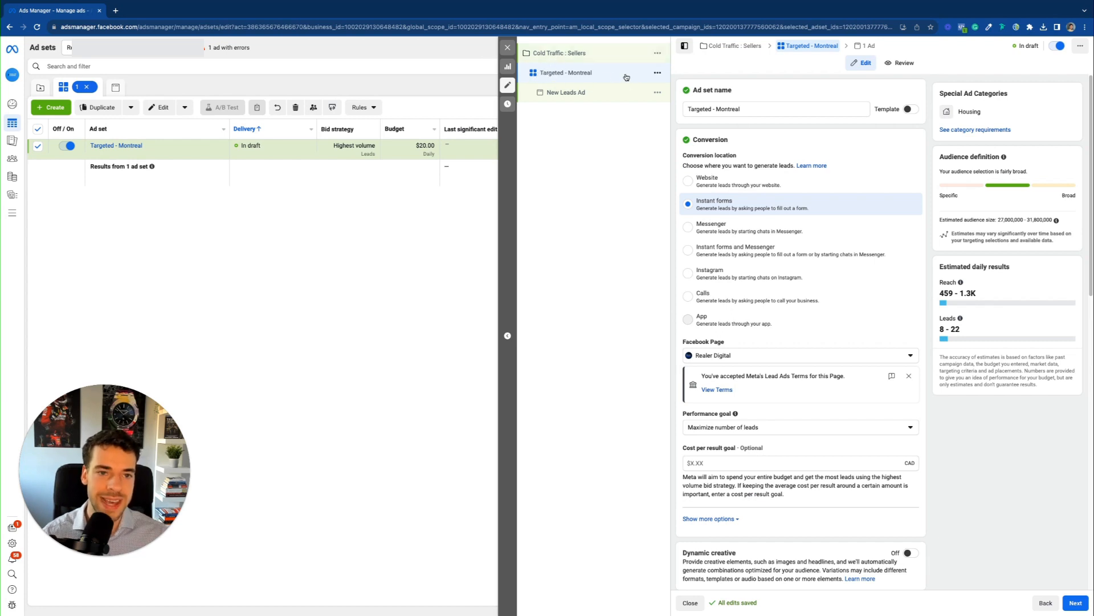
click(711, 110)
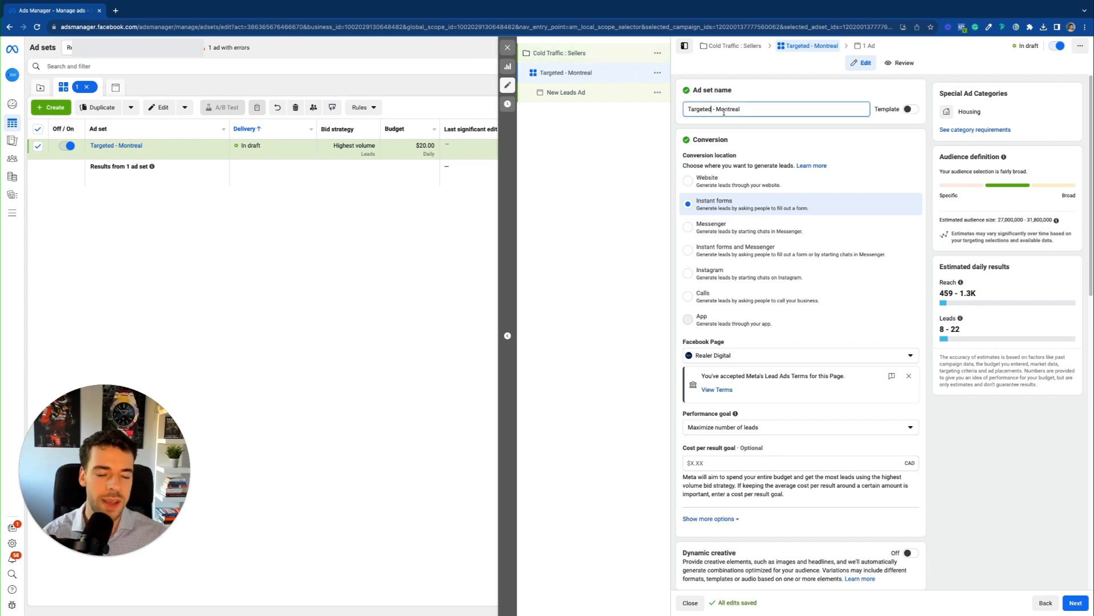
drag(735, 109, 673, 112)
click(718, 109)
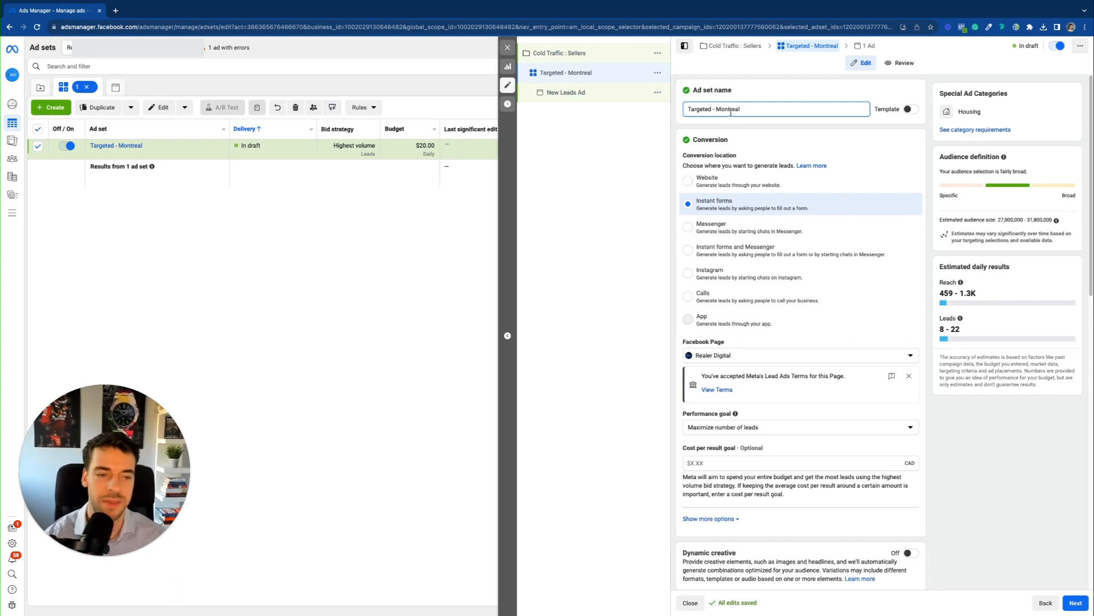
double_click(706, 108)
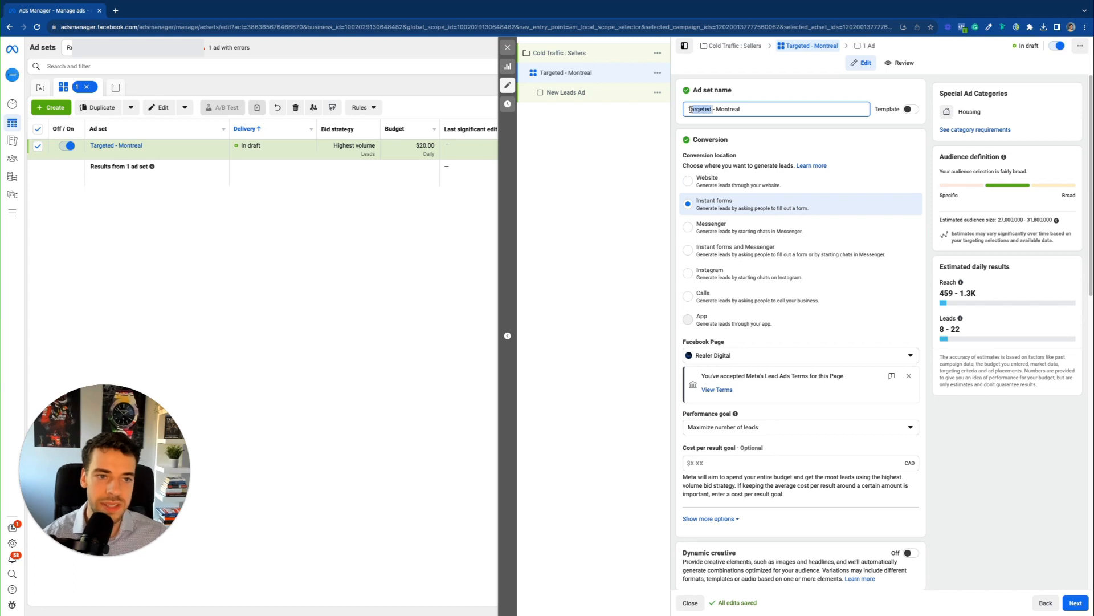
click(752, 107)
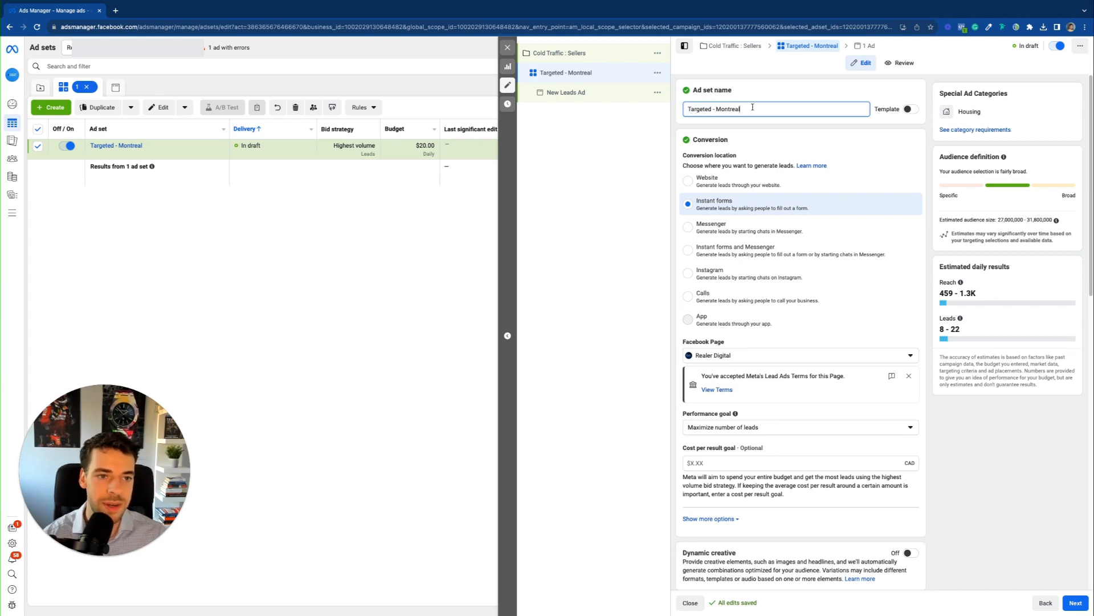
double_click(738, 144)
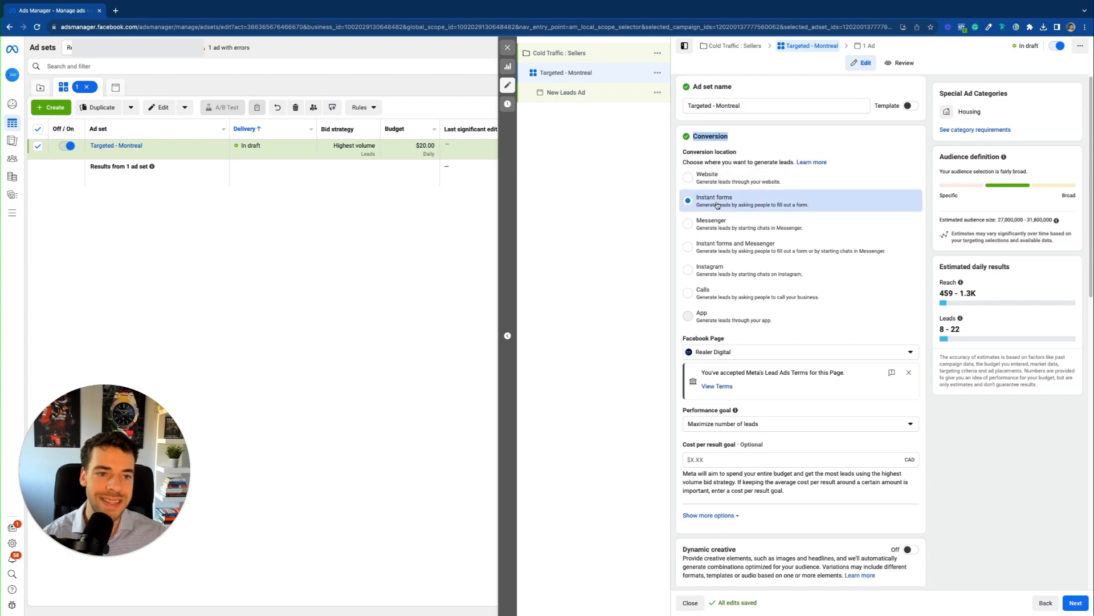
click(734, 136)
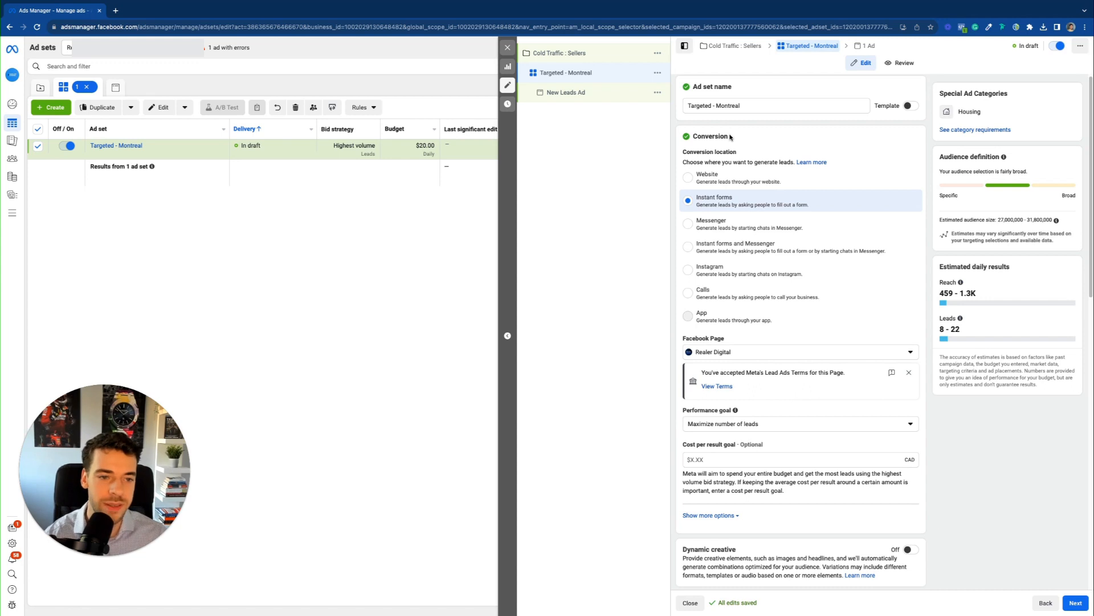
Dismiss the notice about Meta's accepted Lead Ads Terms below the Facebook Page selection.
scroll(731, 138, down, 3)
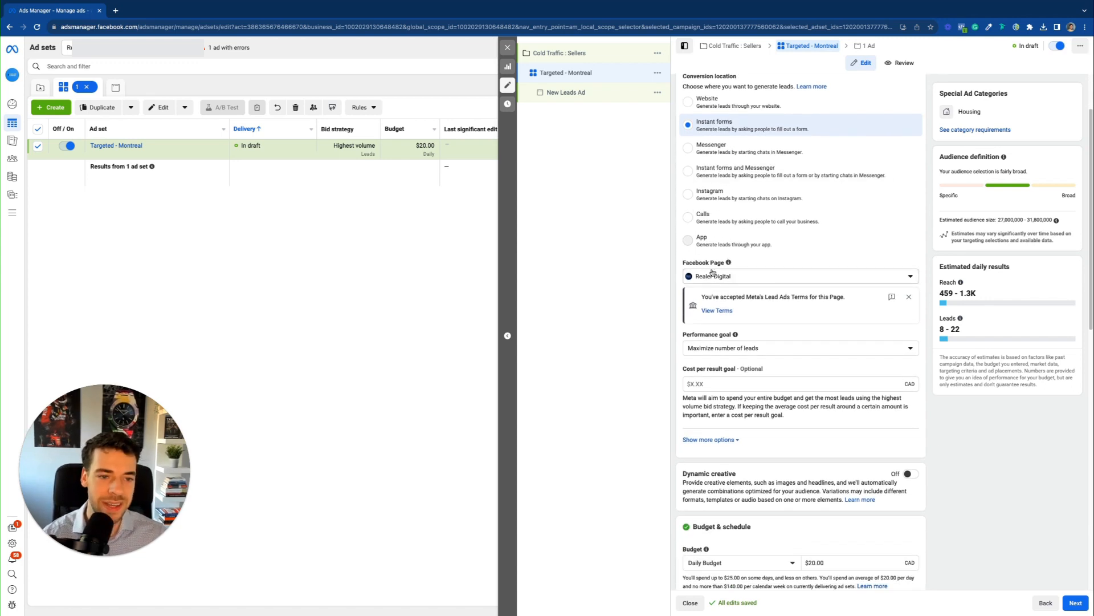
drag(854, 297, 694, 297)
click(910, 297)
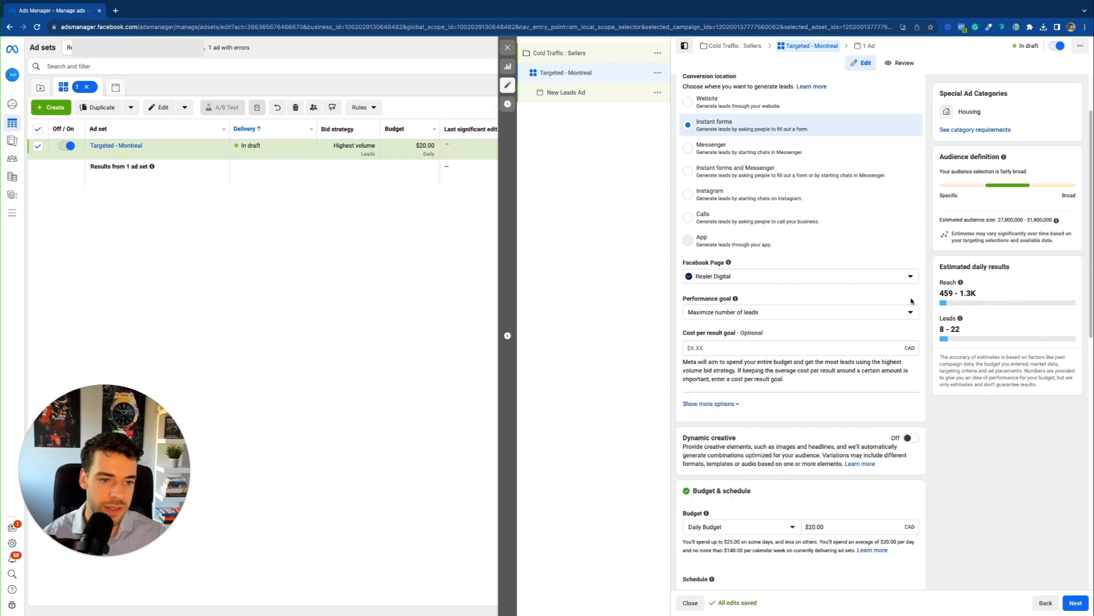
Set the ad set's daily budget to $15.00 CAD.
scroll(764, 303, down, 1)
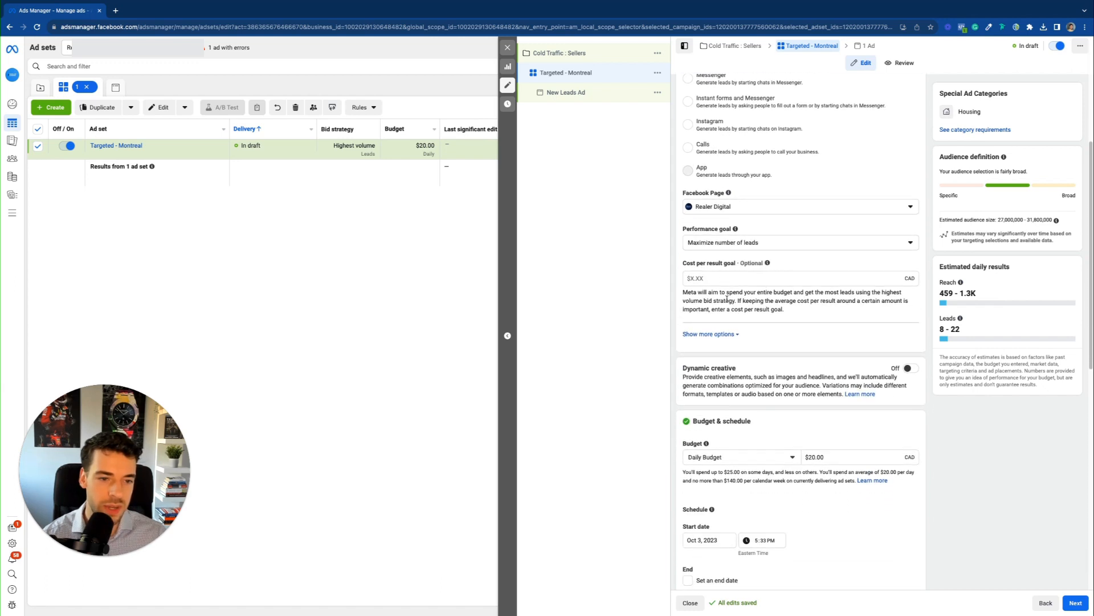
scroll(743, 278, down, 3)
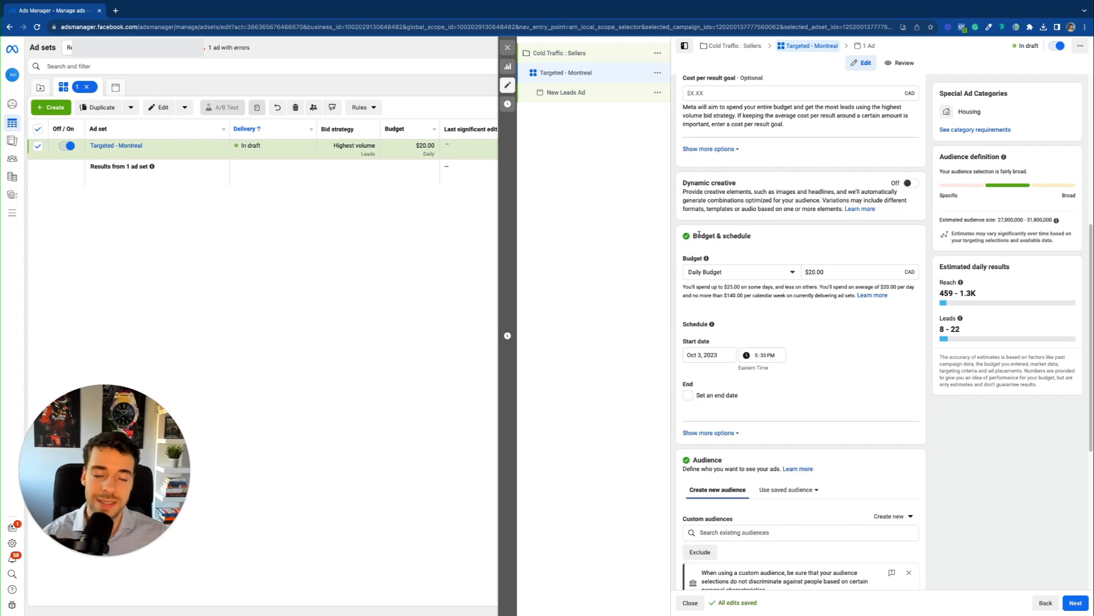
click(814, 273)
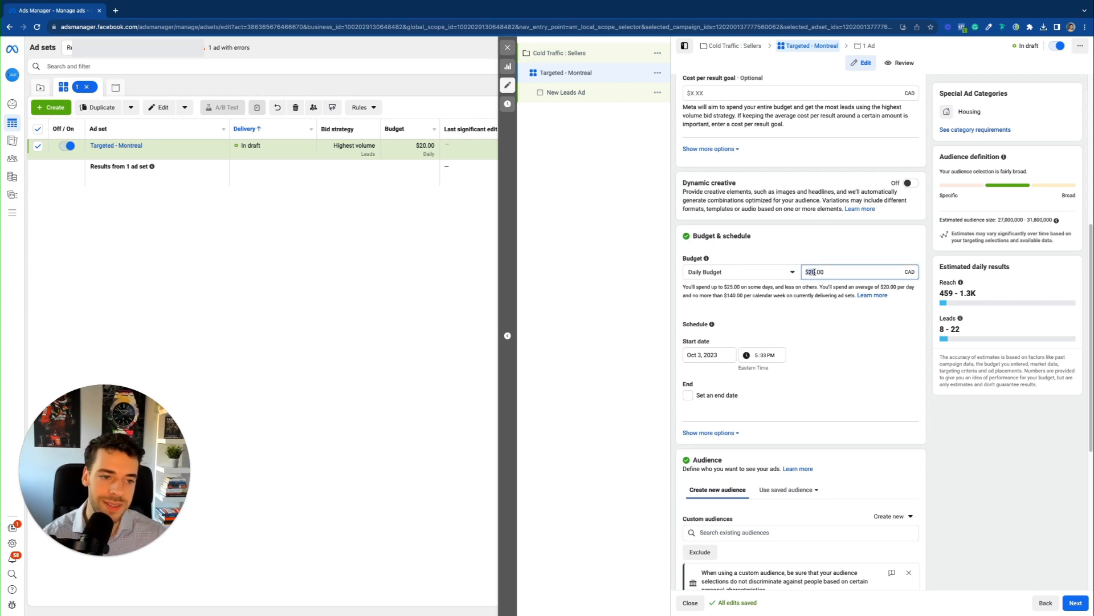
key(BackSpace)
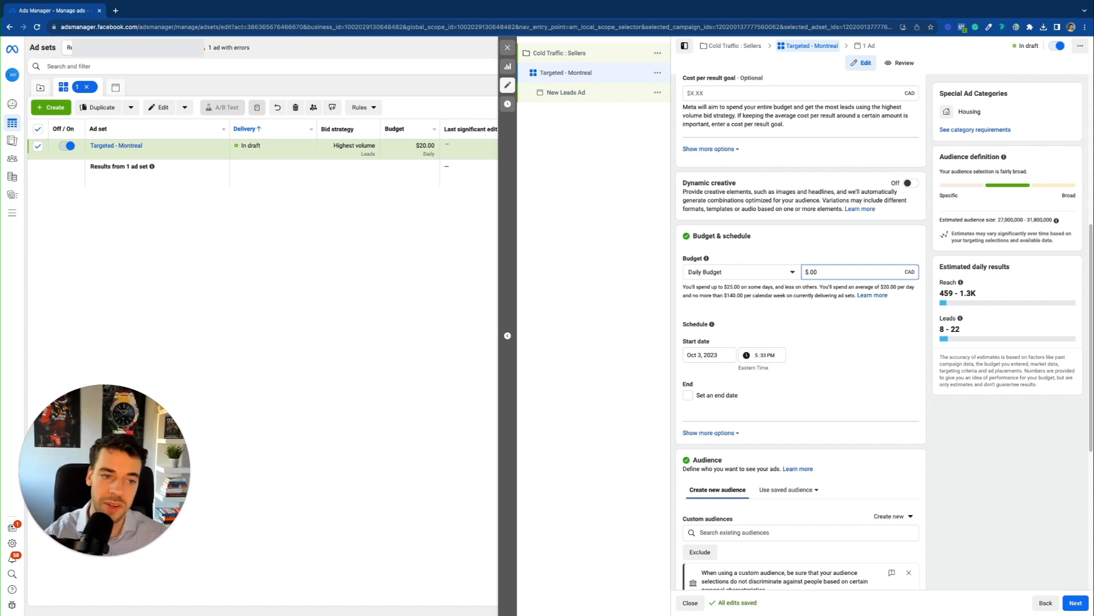
text(15)
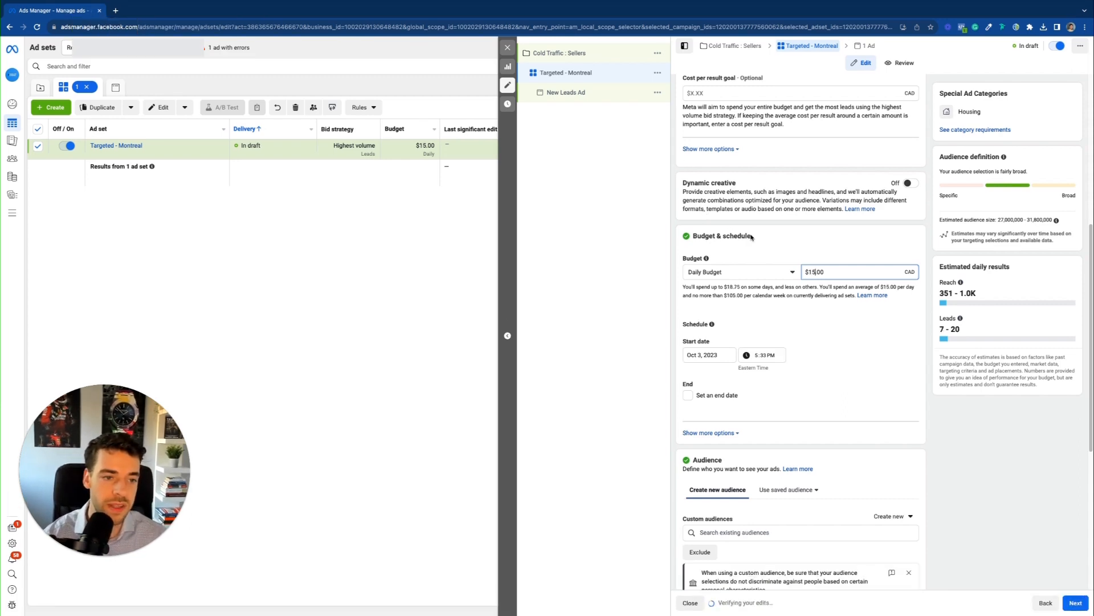
click(751, 237)
Try the option to set an end date in the ad set's schedule.
scroll(755, 259, down, 1)
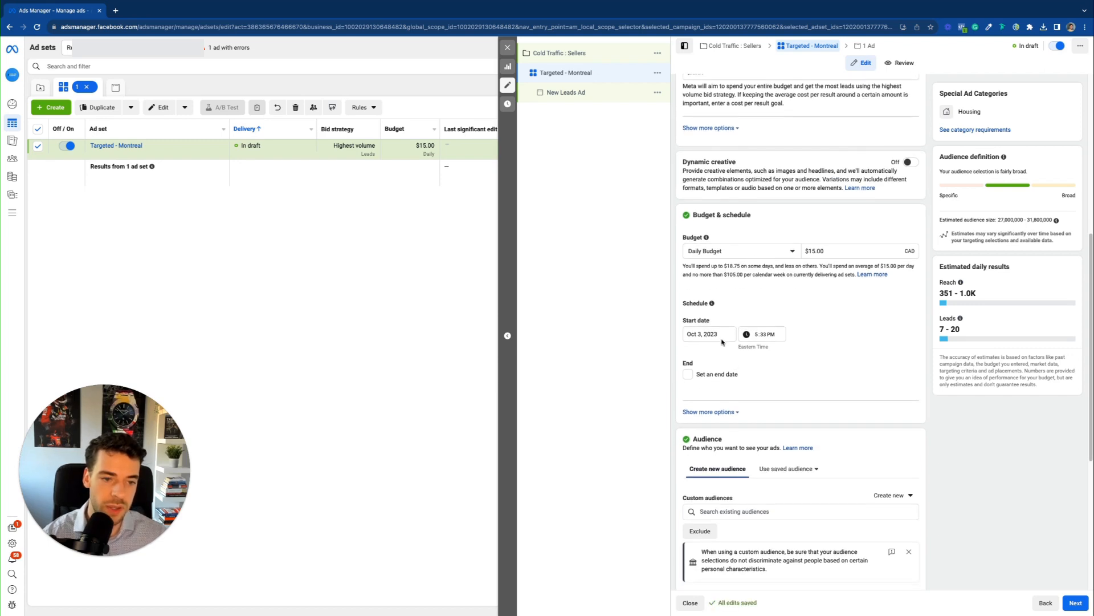
scroll(722, 341, down, 2)
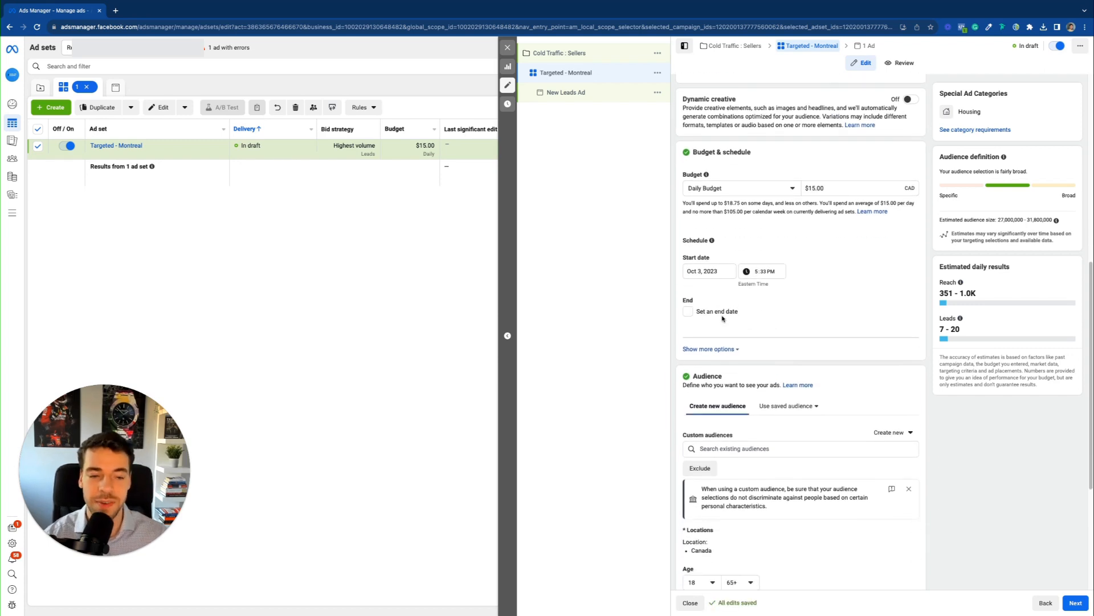
click(689, 312)
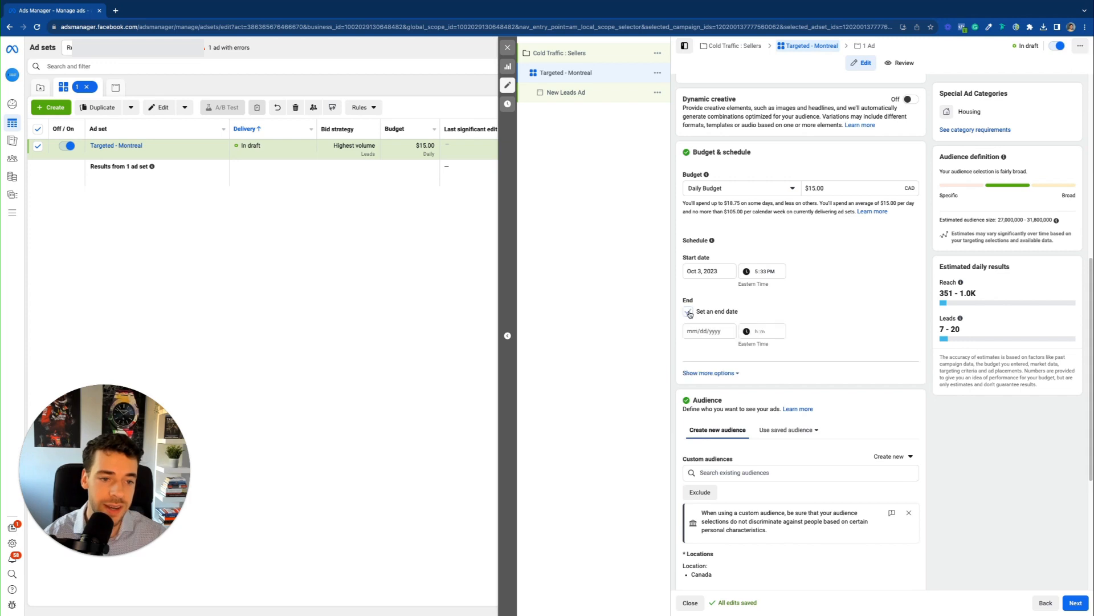
click(688, 312)
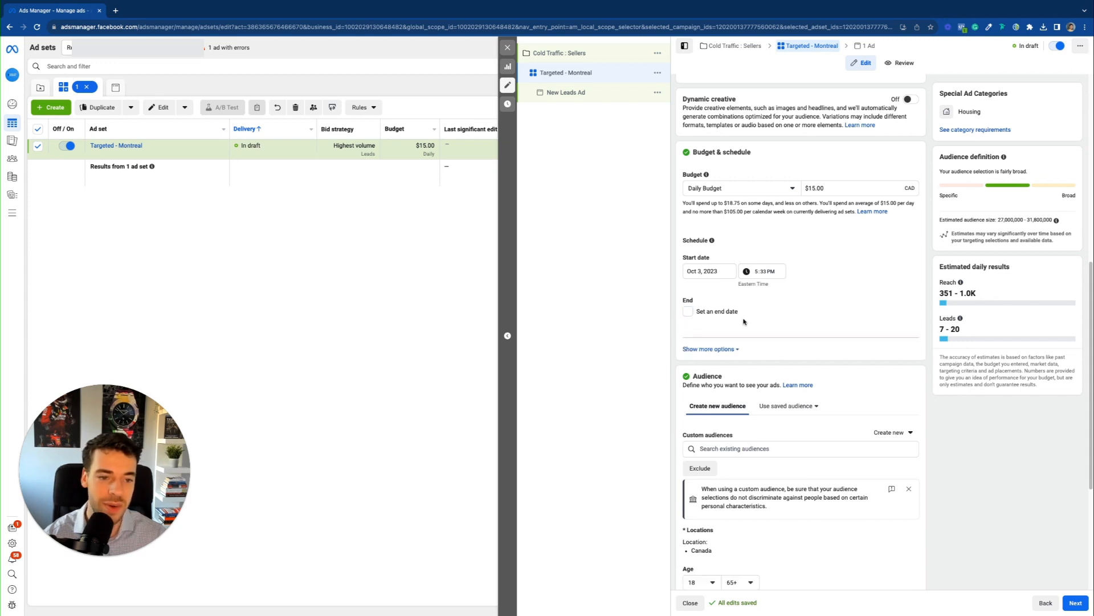
Examine the minimum and maximum age options available for the new audience.
scroll(746, 333, down, 3)
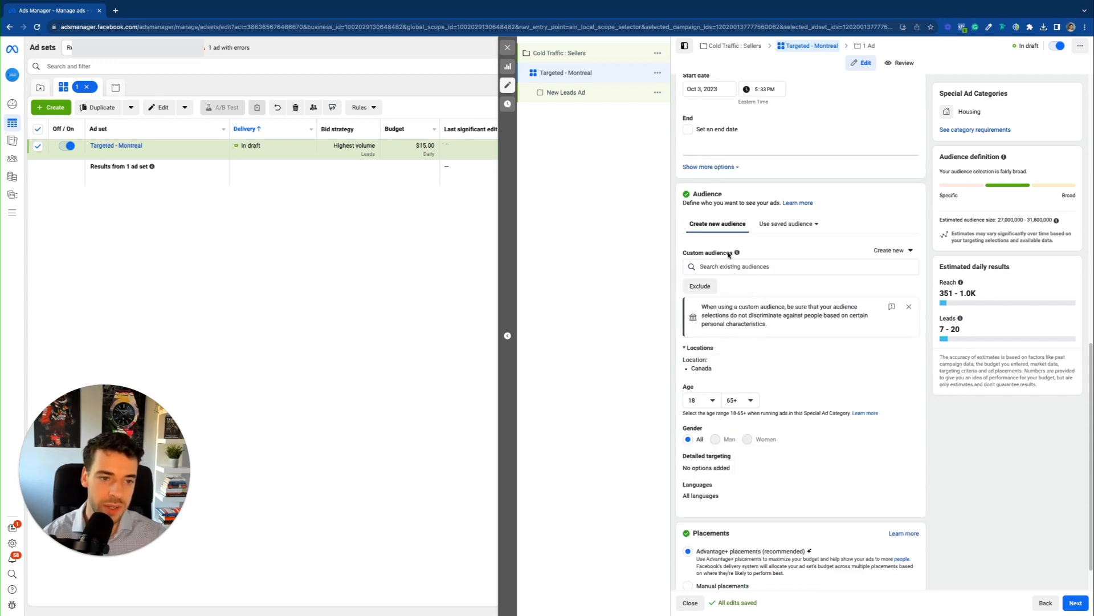
scroll(745, 272, down, 2)
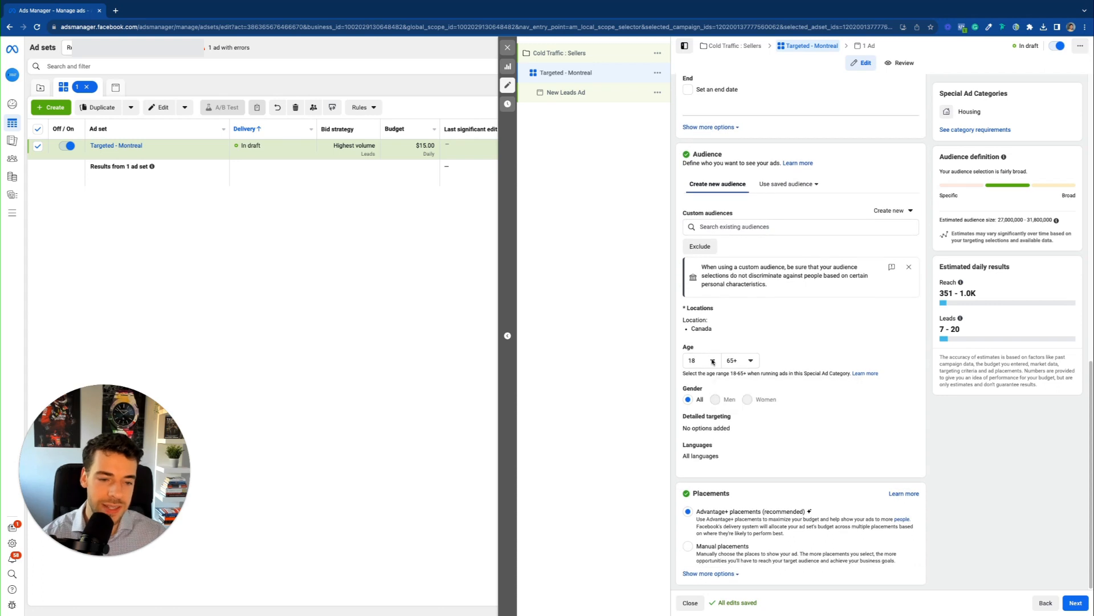
click(702, 364)
click(740, 361)
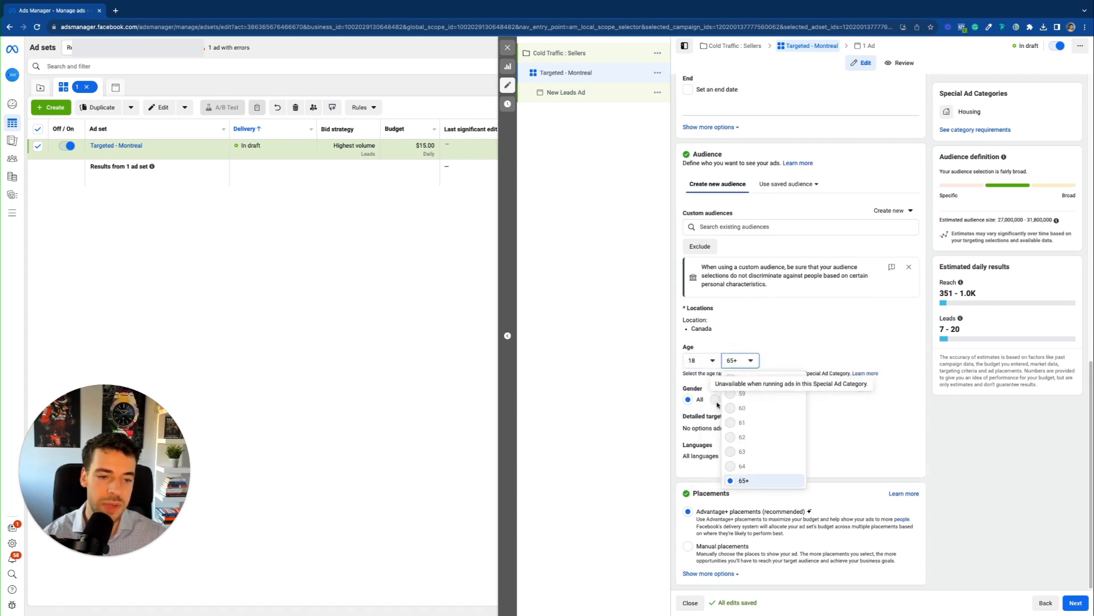
click(741, 364)
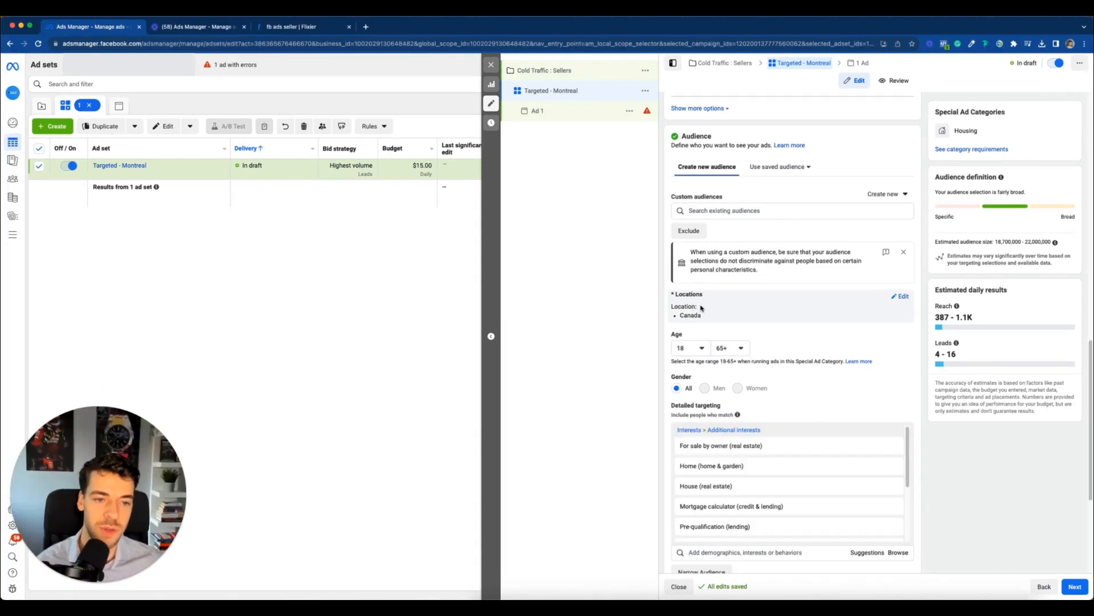
Replace Canada with Montreal, Quebec as the audience's location and check the covered area on the map.
click(901, 297)
click(734, 359)
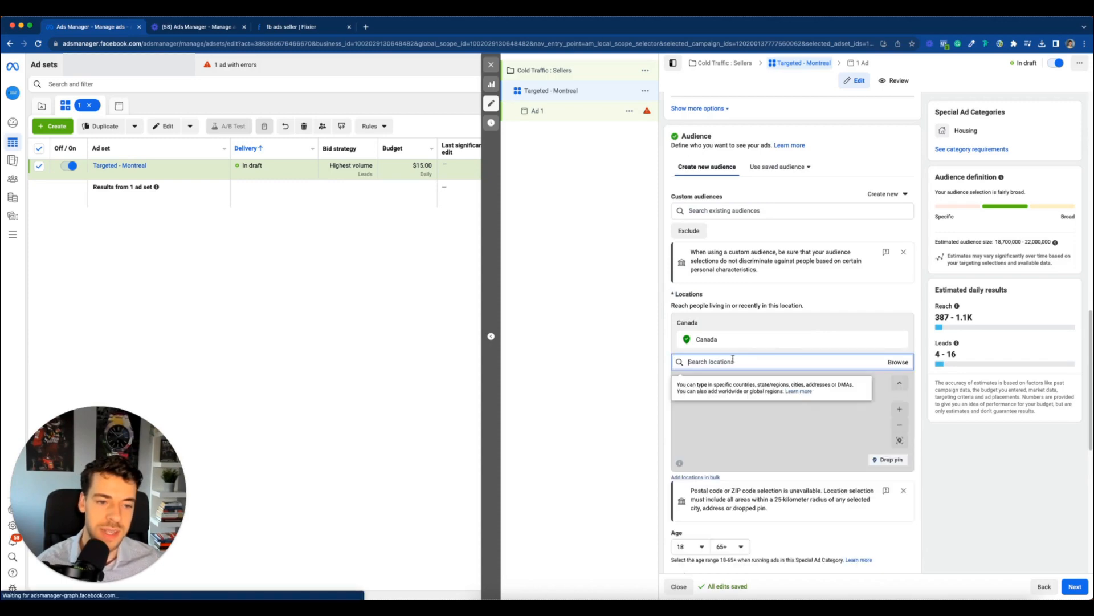
mouse_move(729, 342)
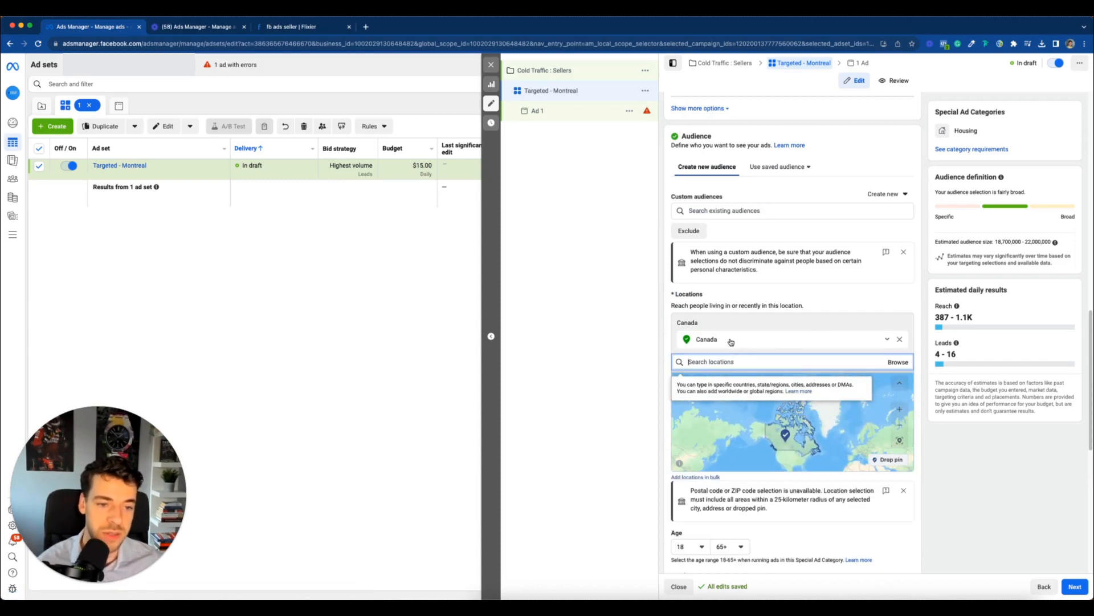
click(900, 339)
click(759, 349)
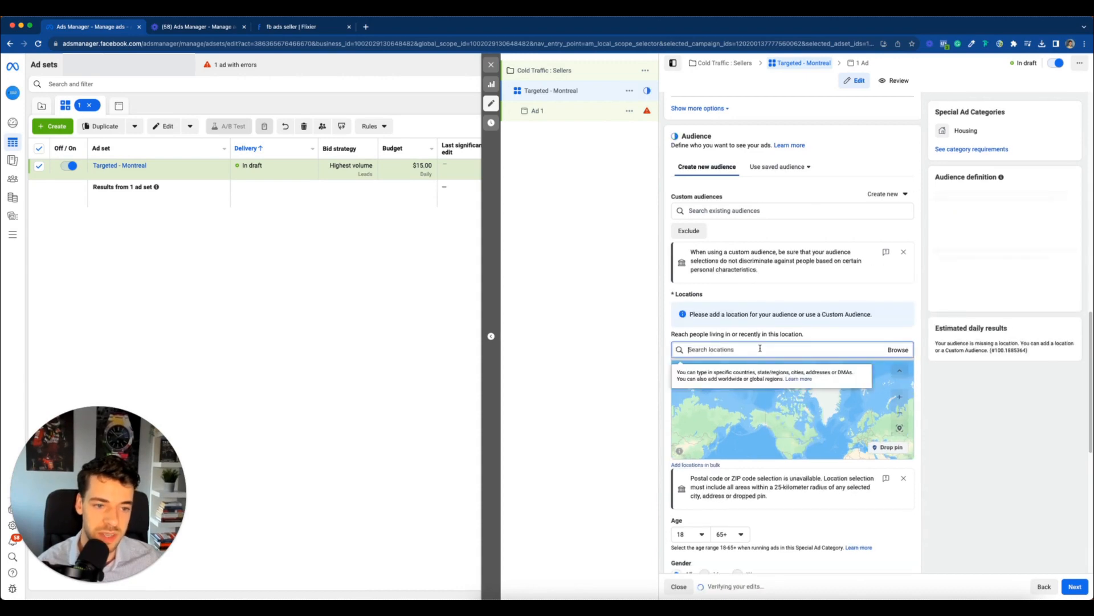
text(Mon)
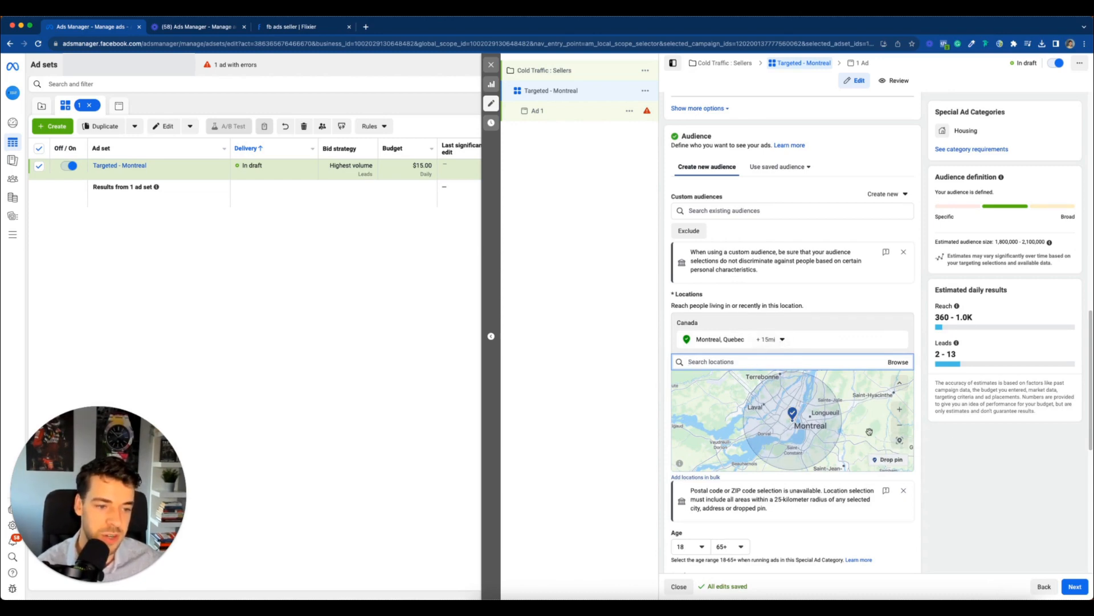
scroll(782, 390, down, 2)
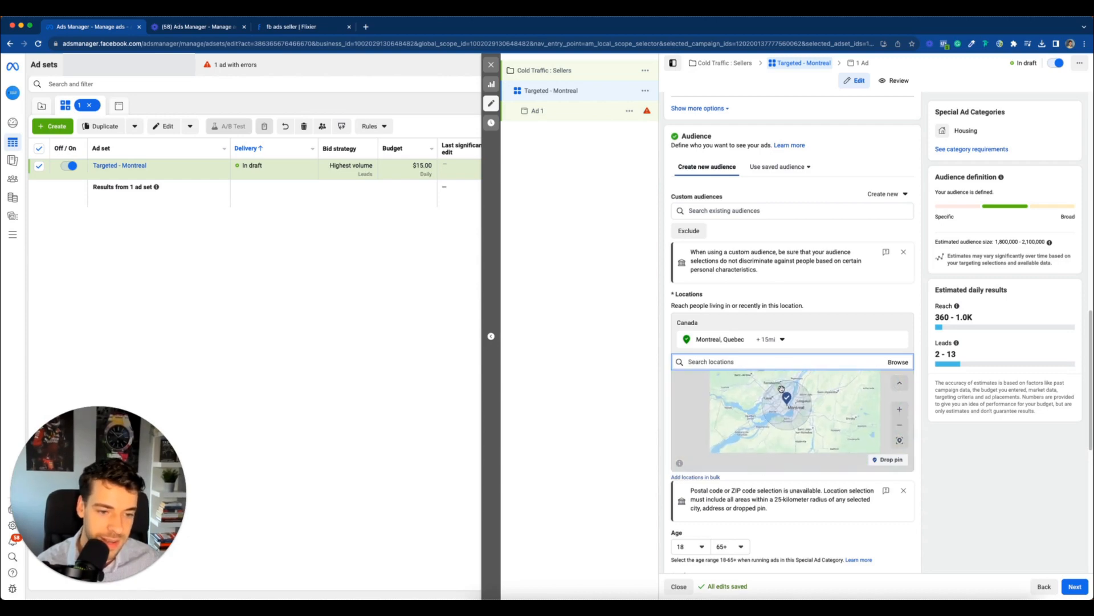
Examine the targeted radius around Montreal and the surrounding area on the location map.
scroll(782, 358, up, 1)
scroll(808, 421, down, 1)
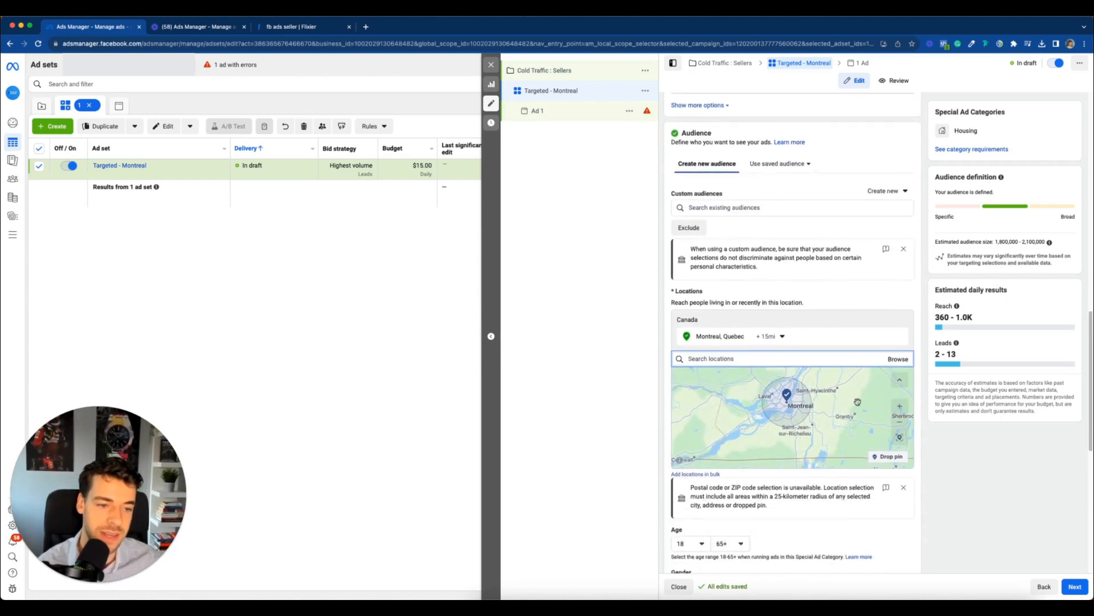
scroll(829, 397, up, 3)
scroll(789, 409, down, 3)
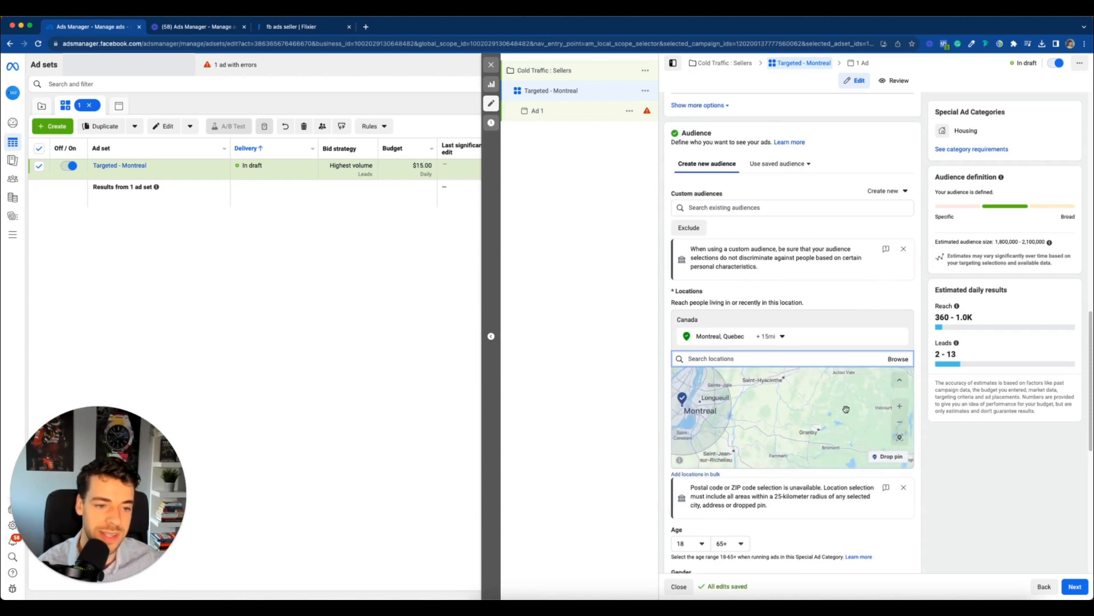
scroll(805, 410, down, 2)
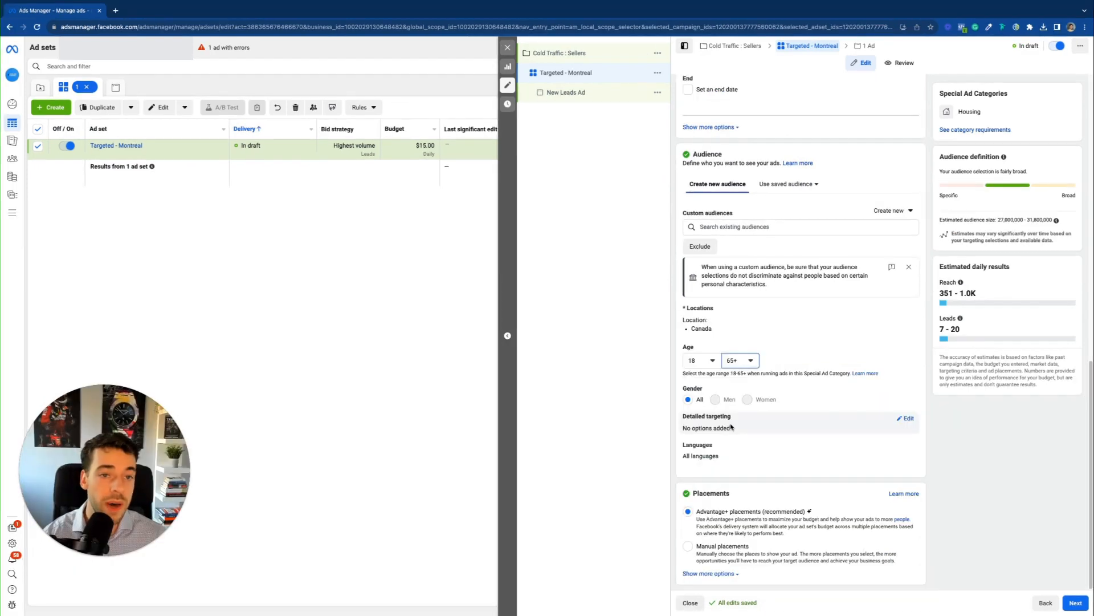
Review the ad set's name and its settings down to the detailed targeting section.
scroll(732, 426, up, 15)
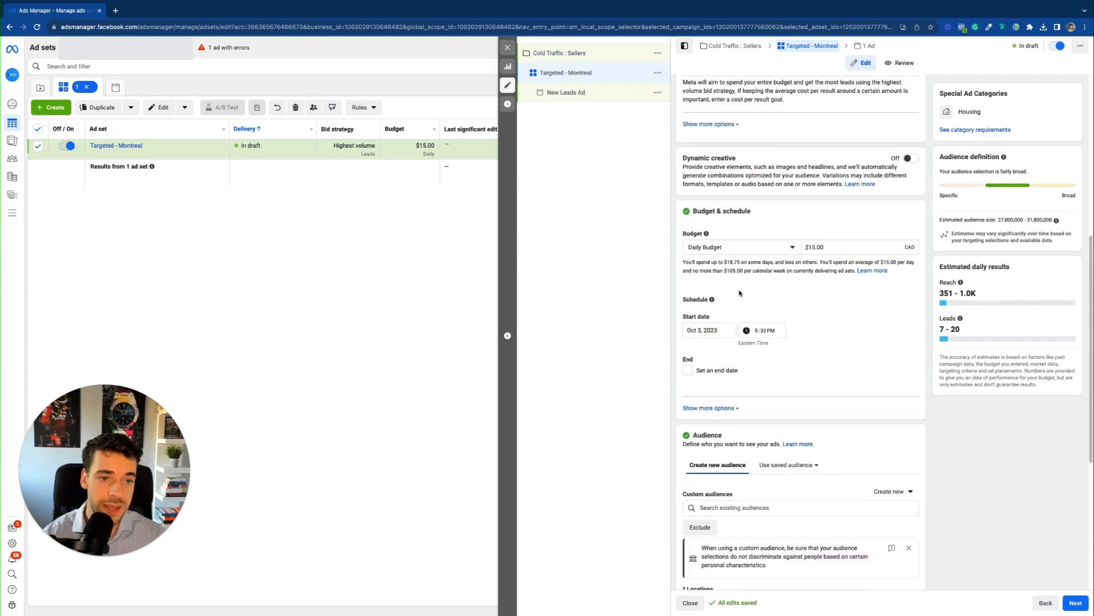
drag(711, 110, 682, 111)
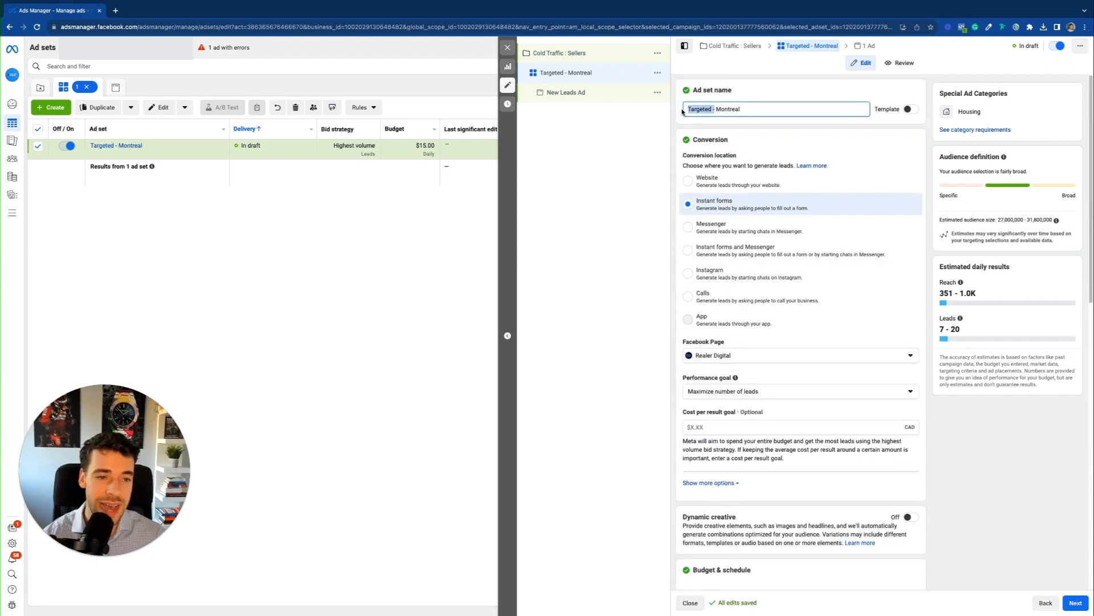
scroll(734, 228, down, 12)
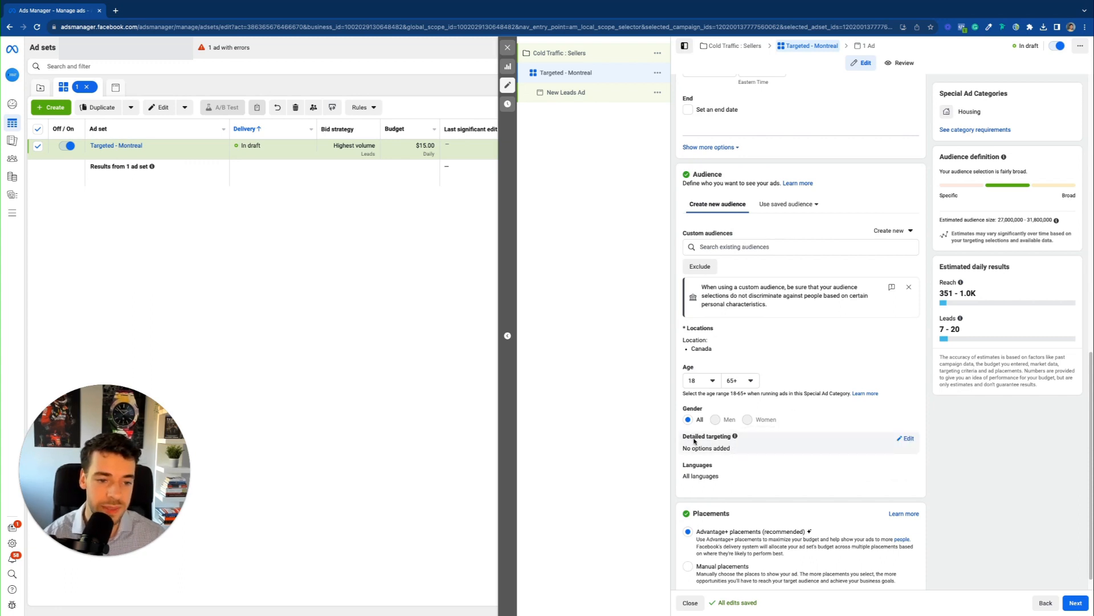
Open the audience's detailed targeting for editing and add the interest Home (home & garden).
click(905, 439)
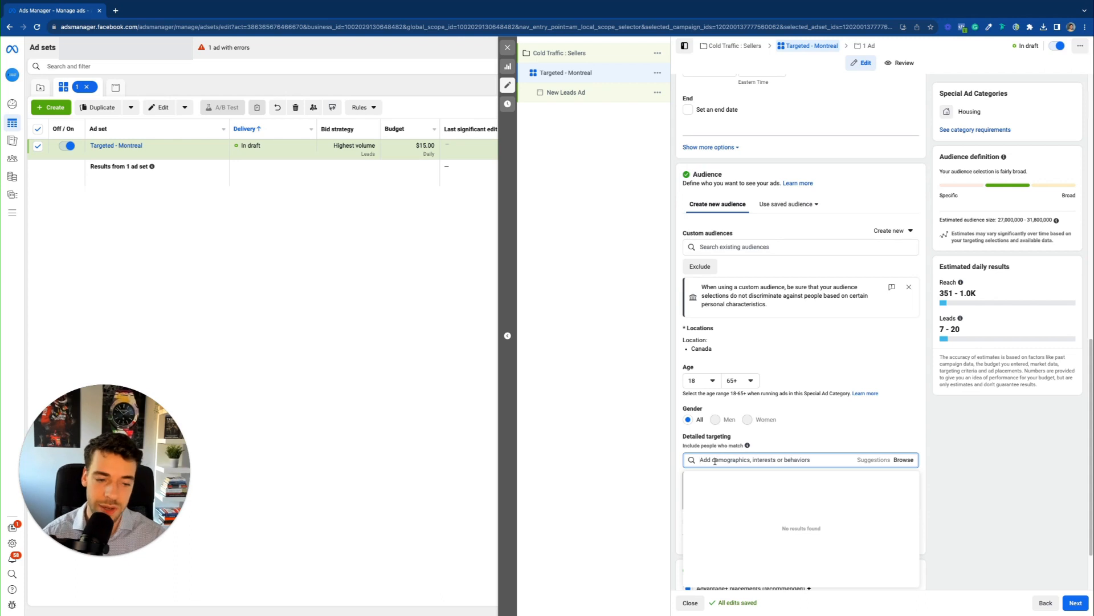
text(s)
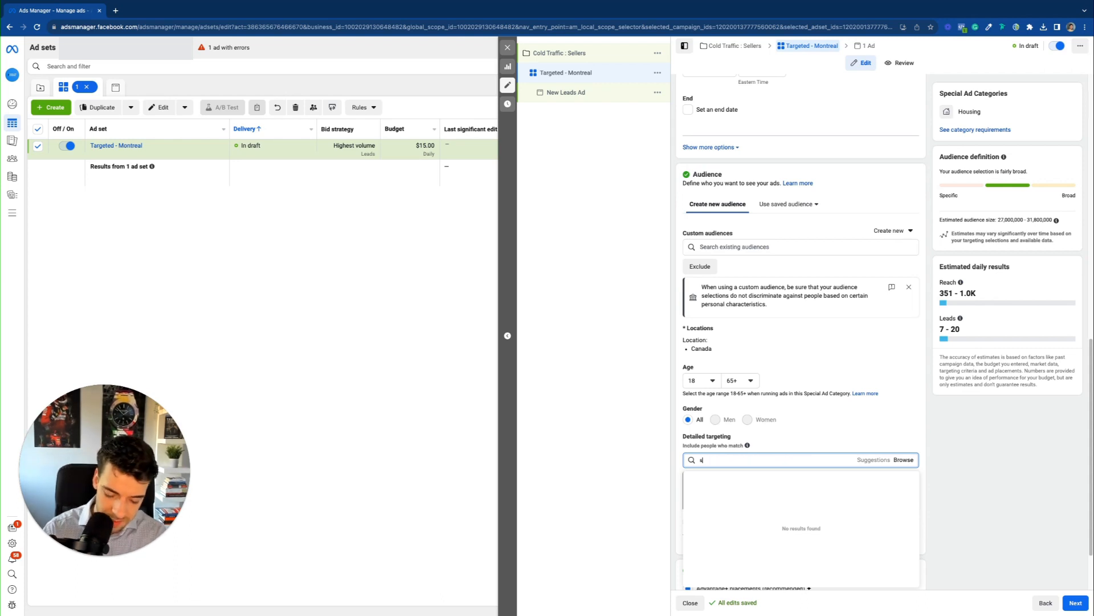
text(p)
key(BackSpace)
key(BackSpace)
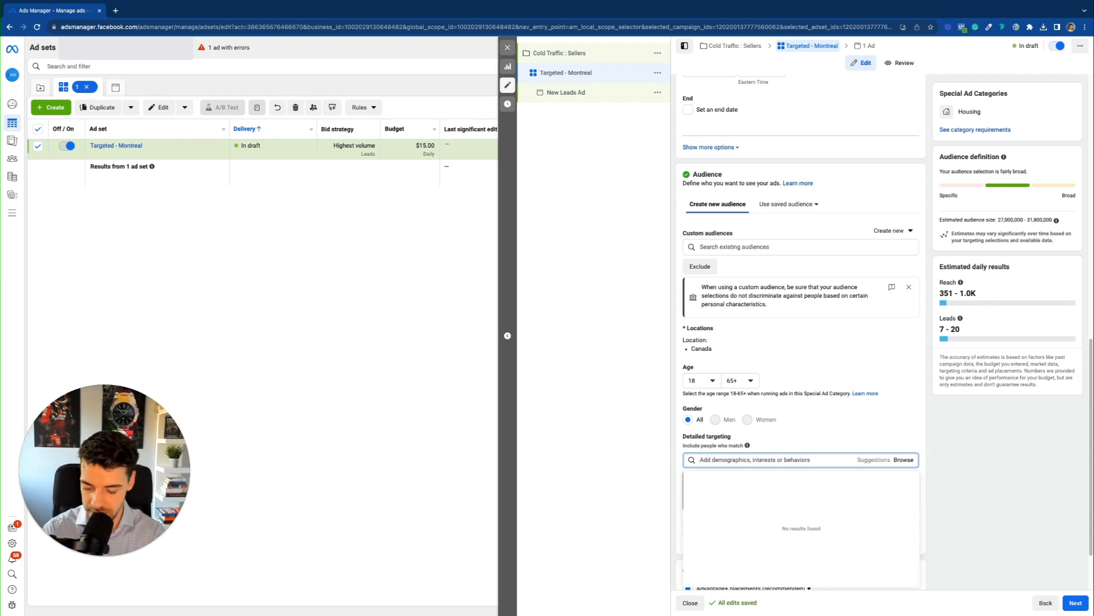
text(app)
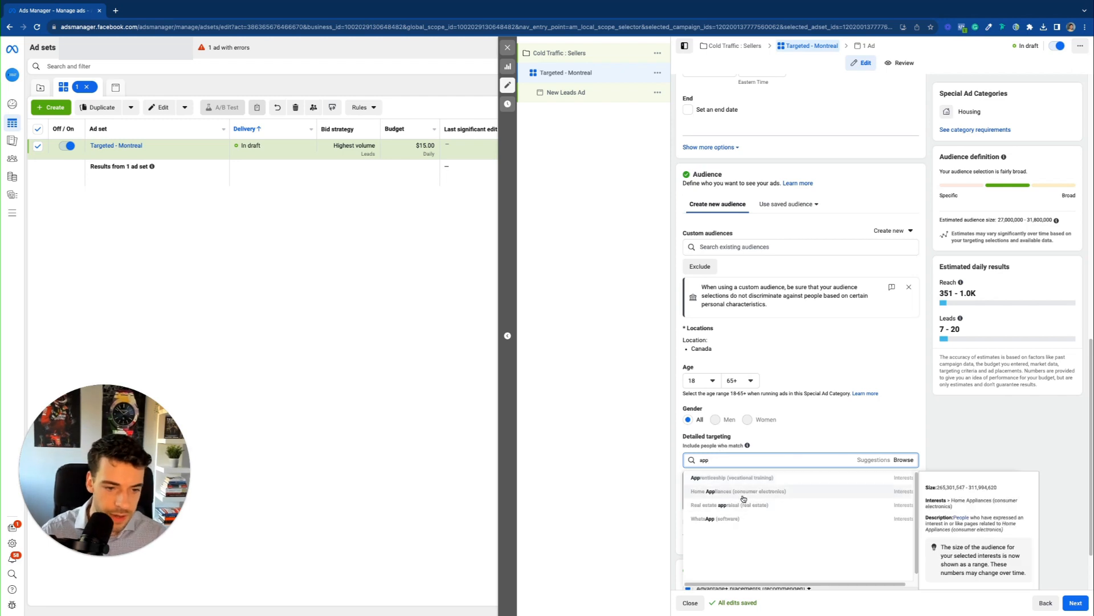
click(745, 512)
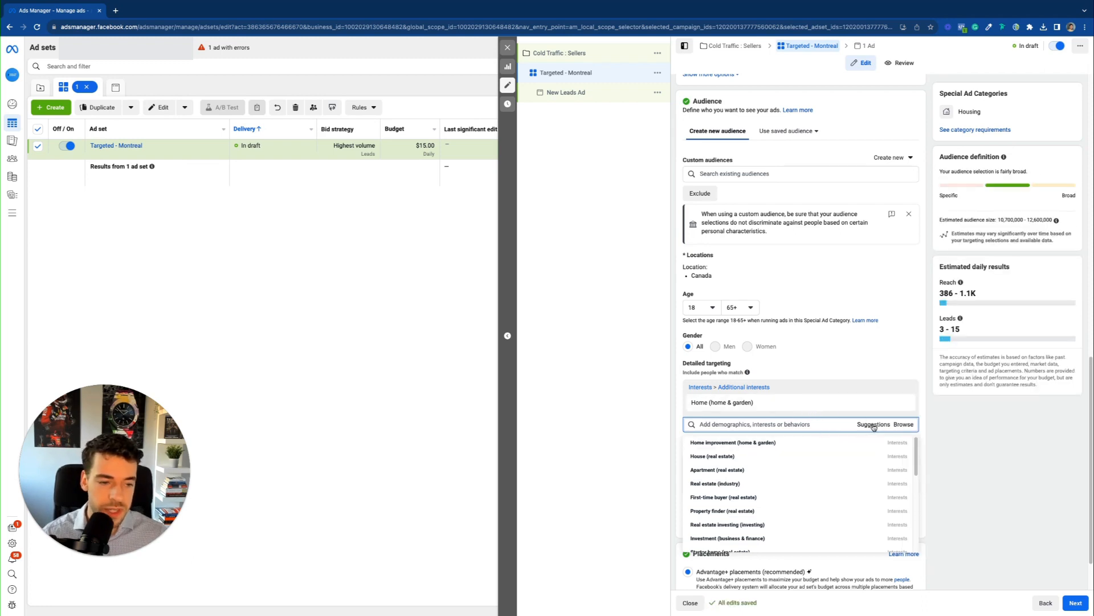
Add the suggested interests House, Property finder and Residential area (real estate), Real estate (industry) and Mortgage calculator (credit & lending).
scroll(778, 461, down, 2)
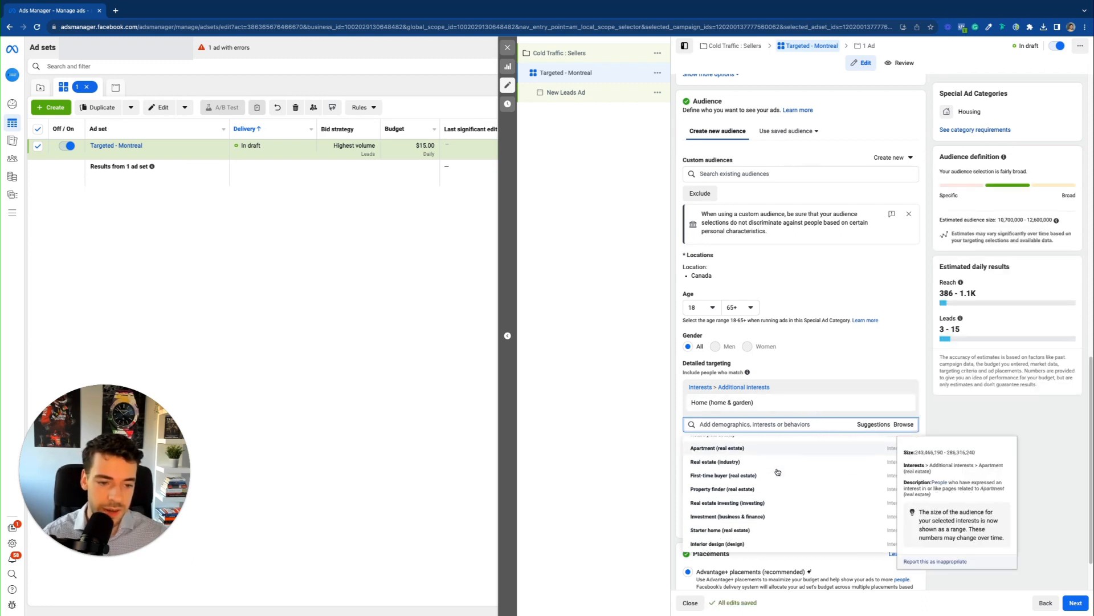
scroll(777, 482, up, 2)
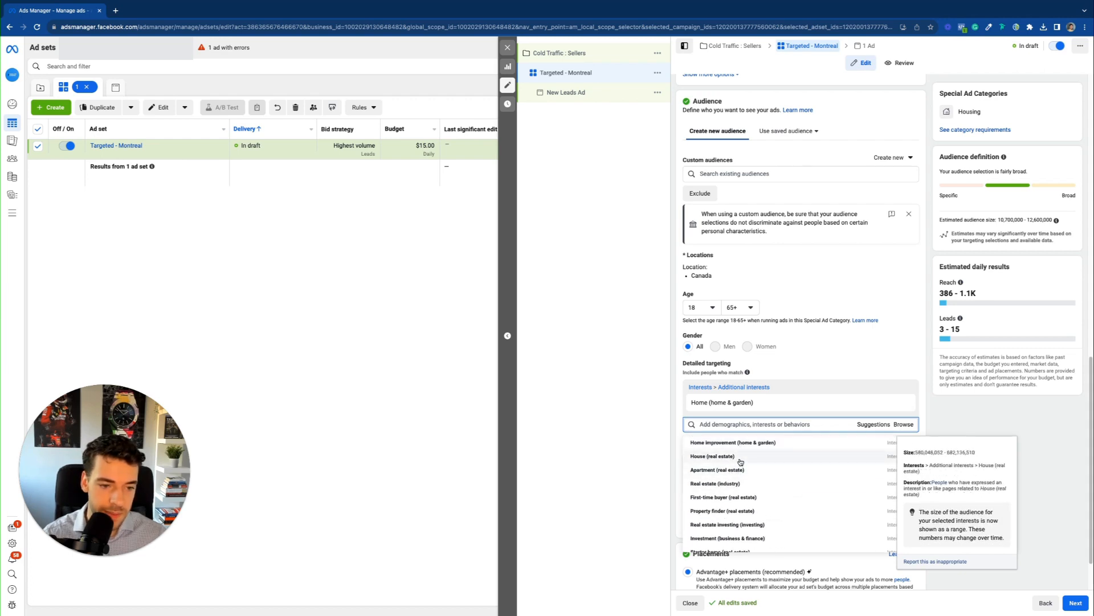
click(730, 457)
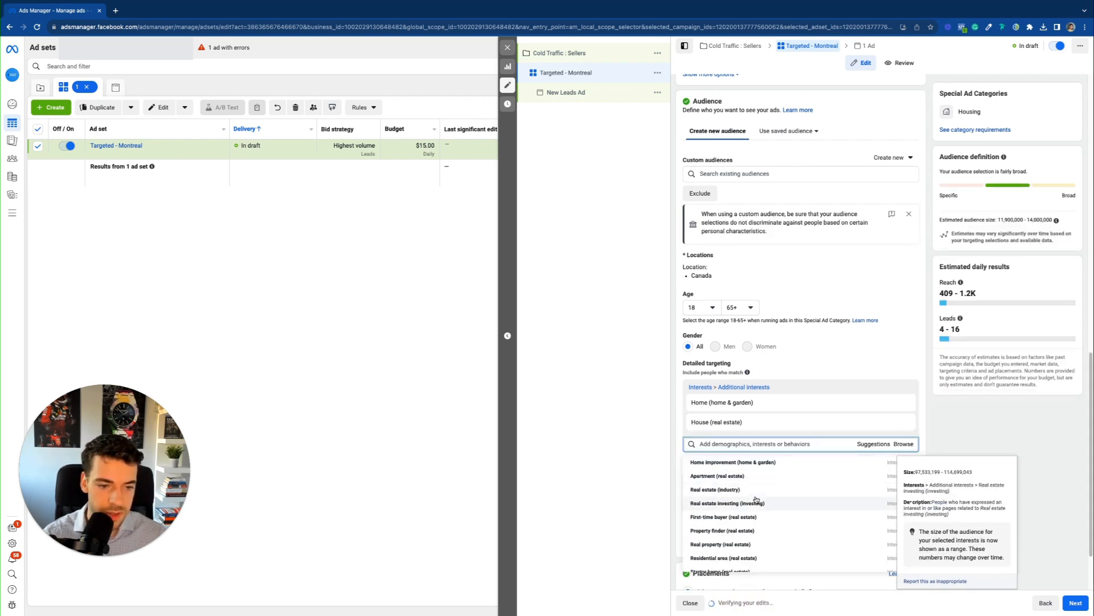
click(747, 531)
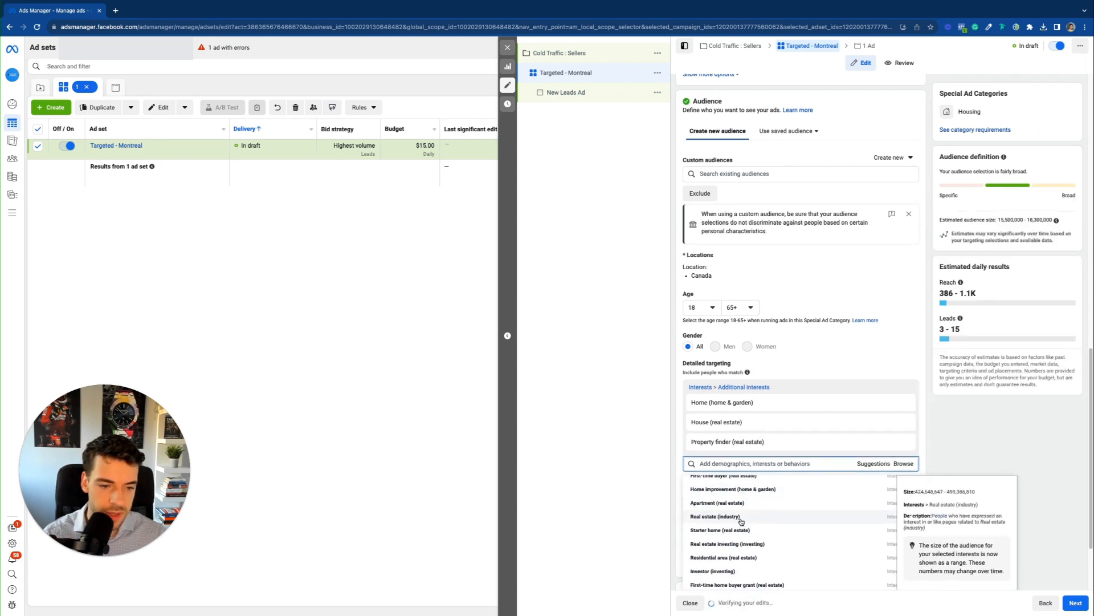
click(736, 521)
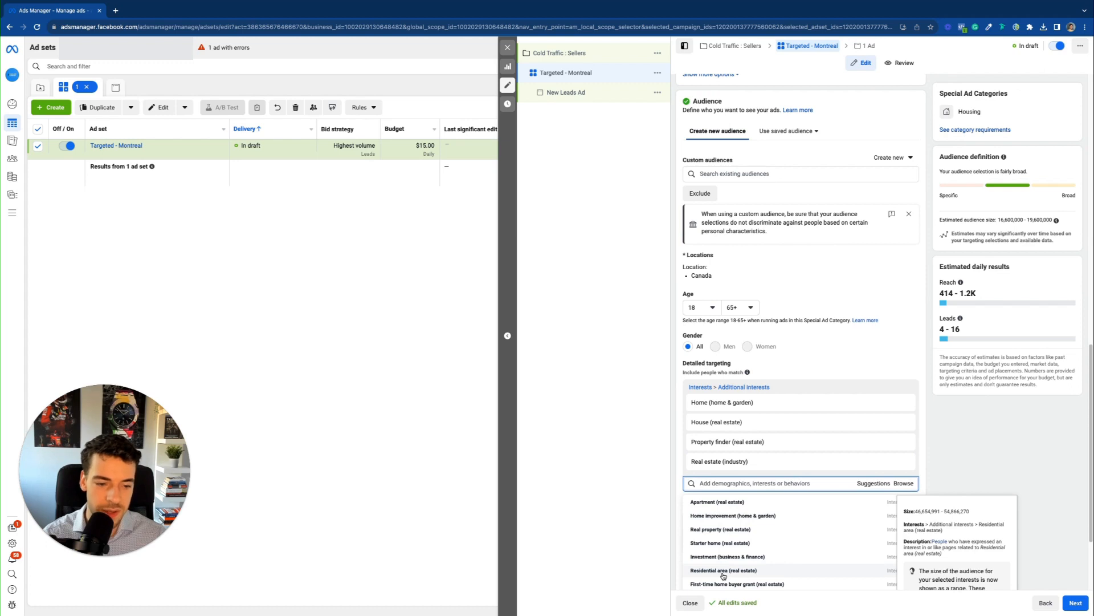
click(760, 543)
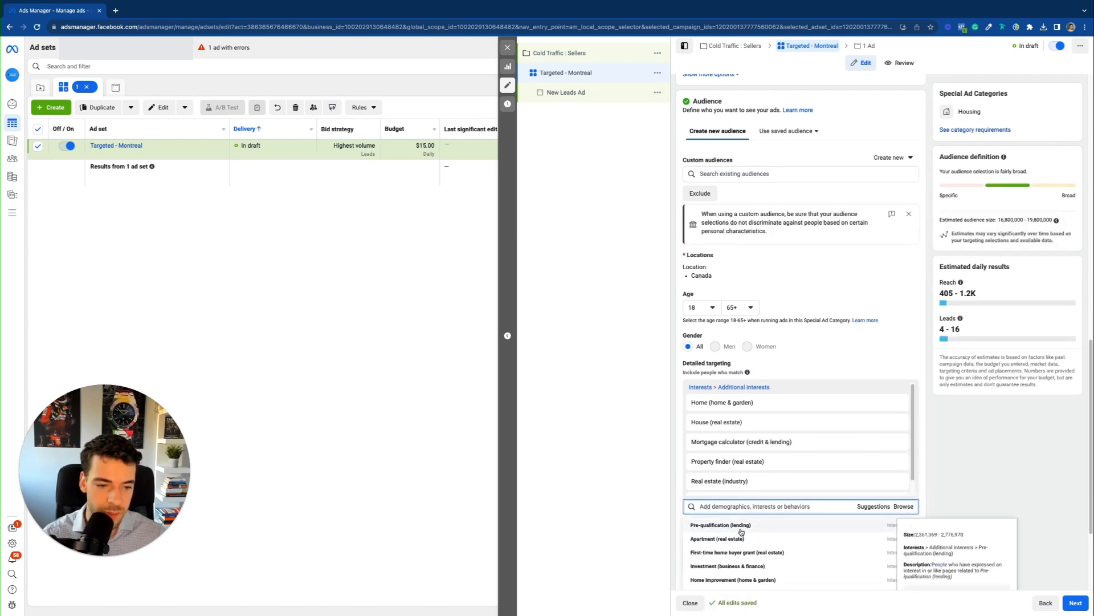
Add the interests Pre-qualification (lending), For sale by owner (real estate), Zillow (real estate) and Trulia (real estate) to the detailed targeting.
click(741, 530)
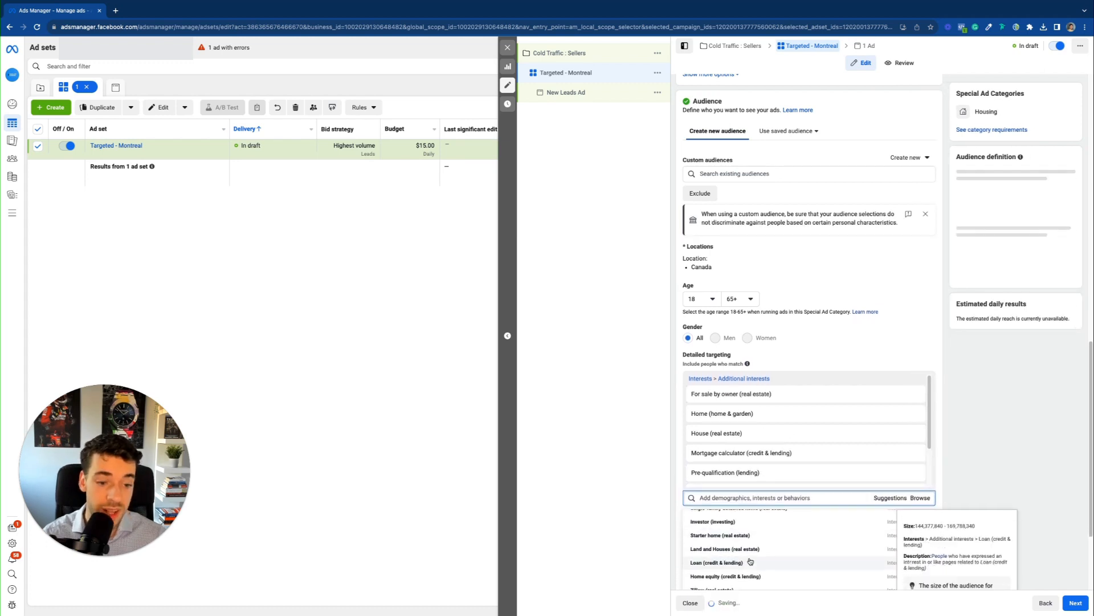
scroll(769, 551, down, 2)
click(737, 476)
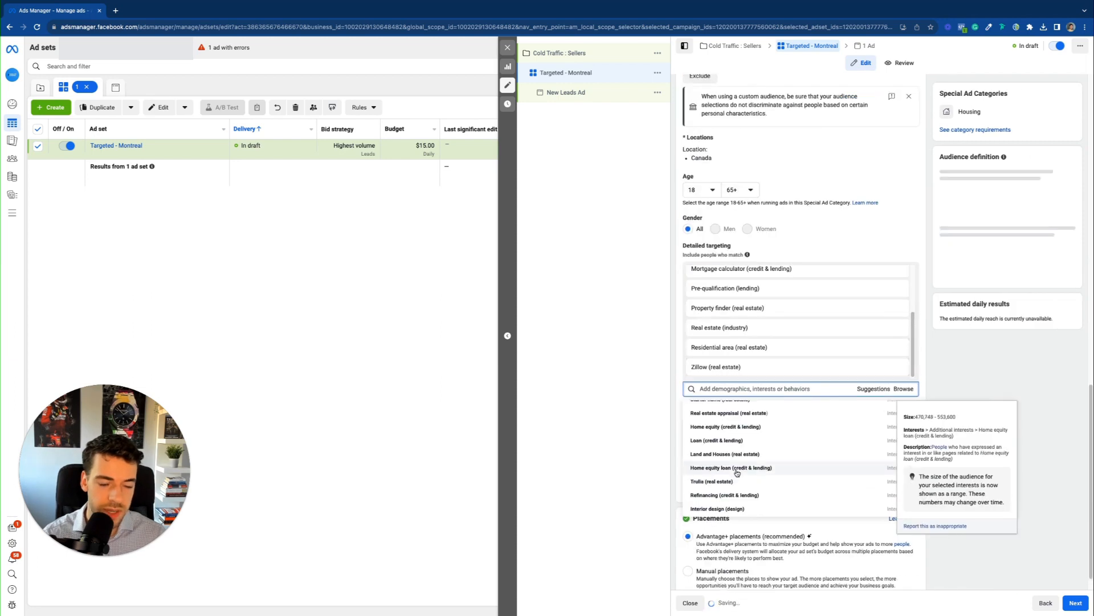
scroll(740, 473, down, 3)
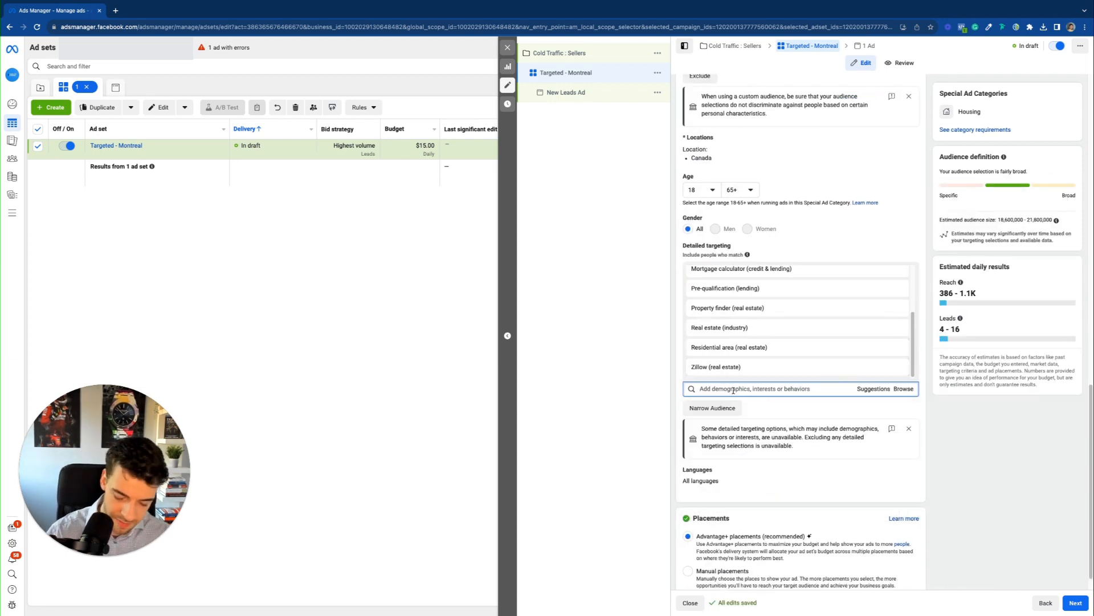
text(truli)
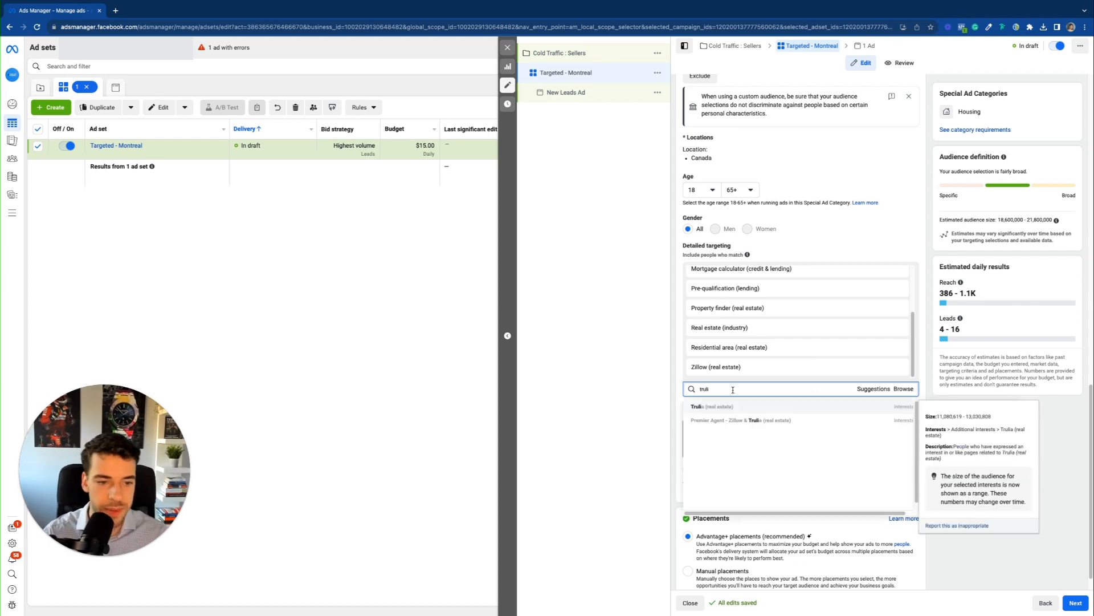
click(729, 415)
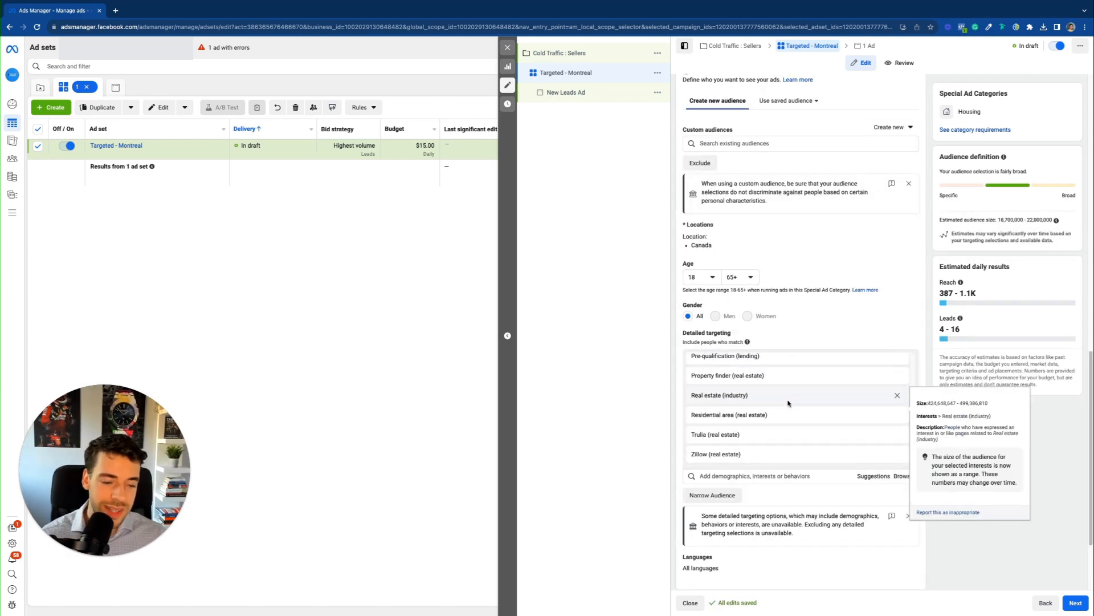
Review the ad set's settings from the conversion location through to the placement options.
scroll(788, 339, up, 15)
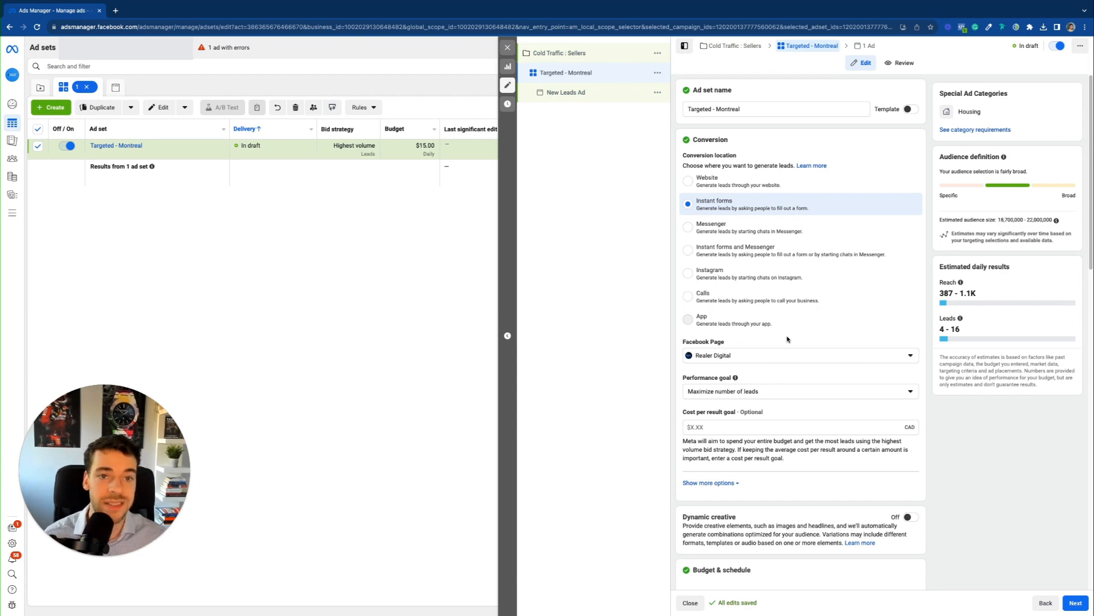
scroll(838, 365, down, 12)
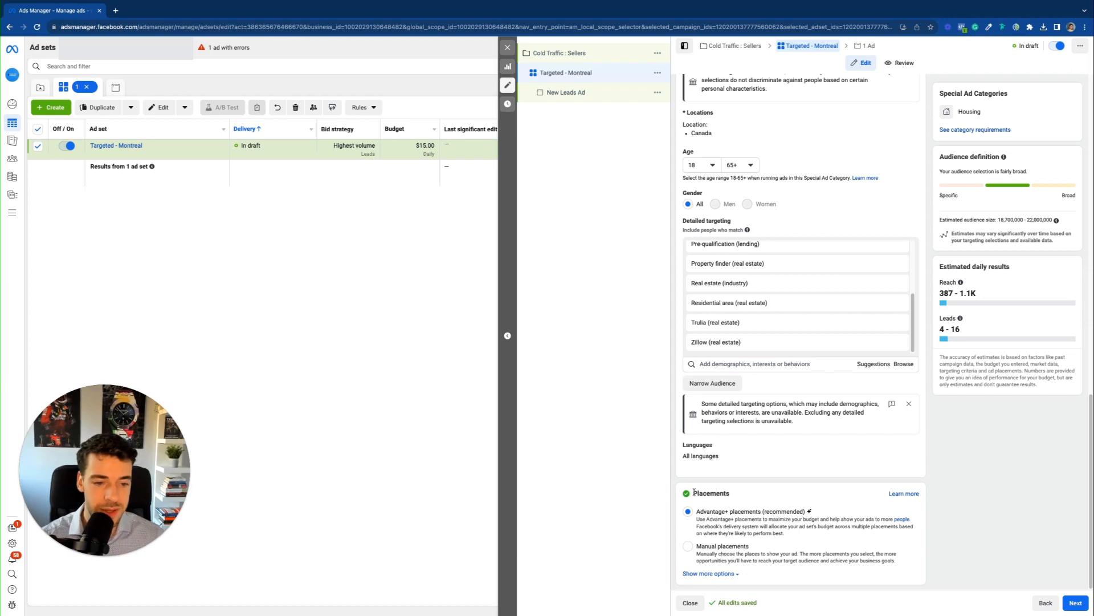
drag(706, 493, 730, 495)
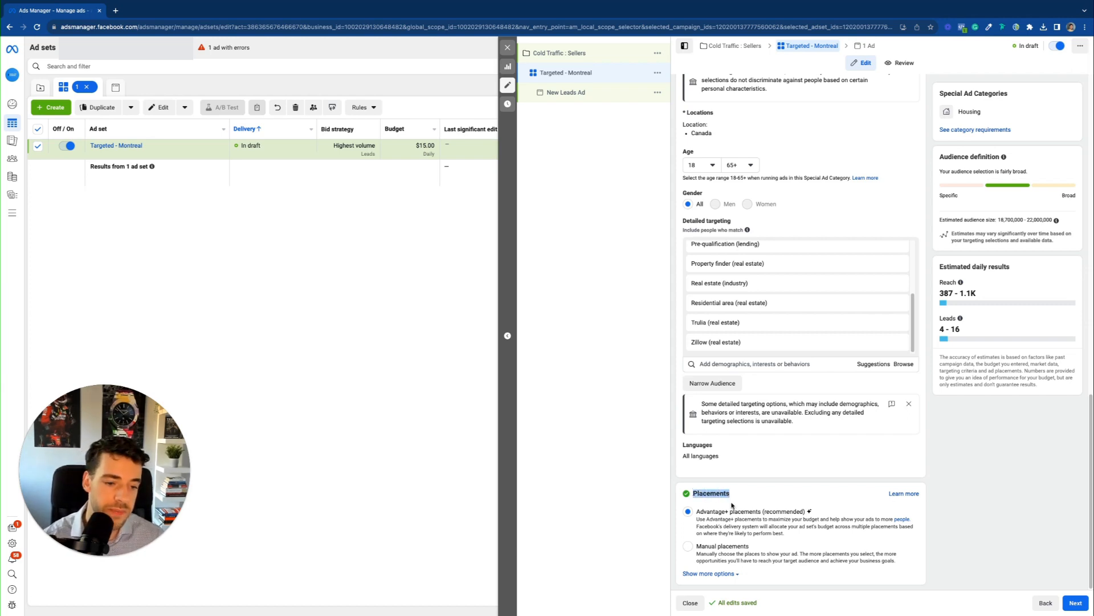
click(727, 496)
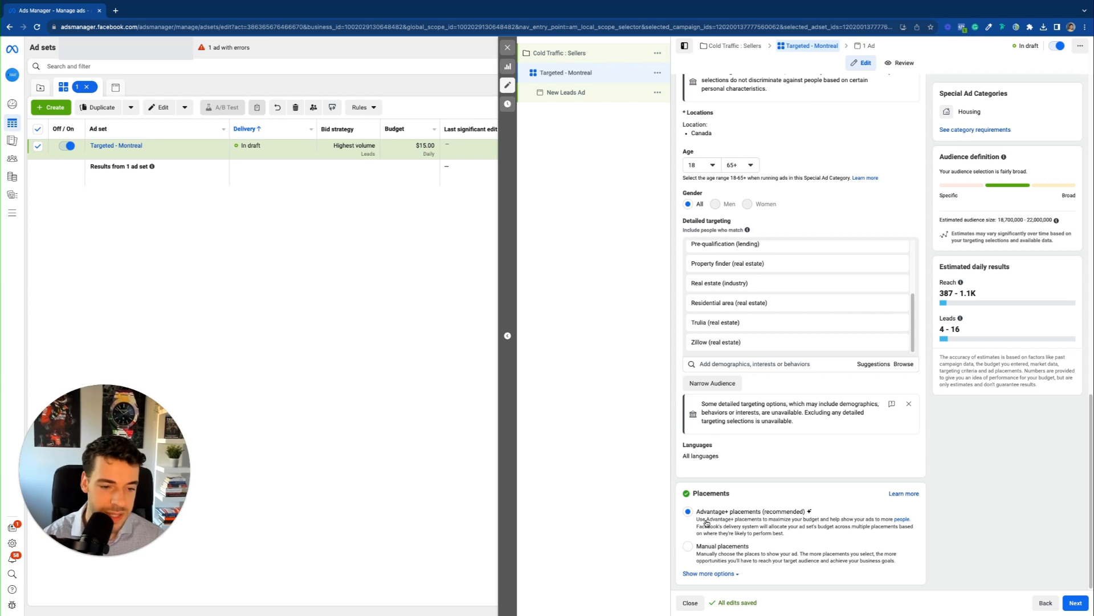
Try manual placements with Facebook as the only platform, excluding Audience network and Instagram.
click(688, 548)
scroll(781, 503, down, 4)
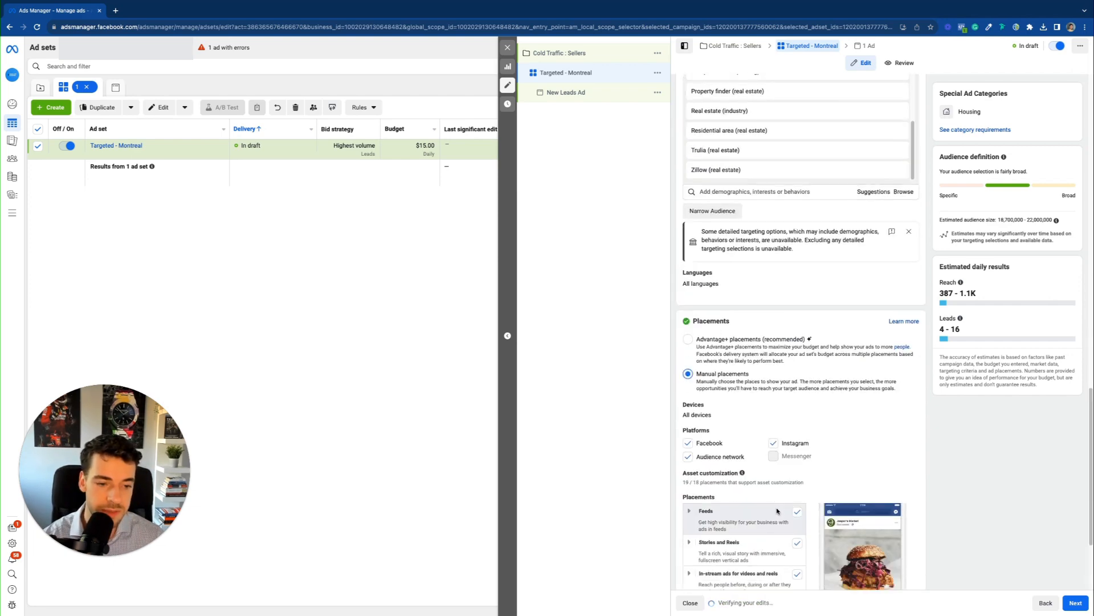
scroll(780, 504, down, 1)
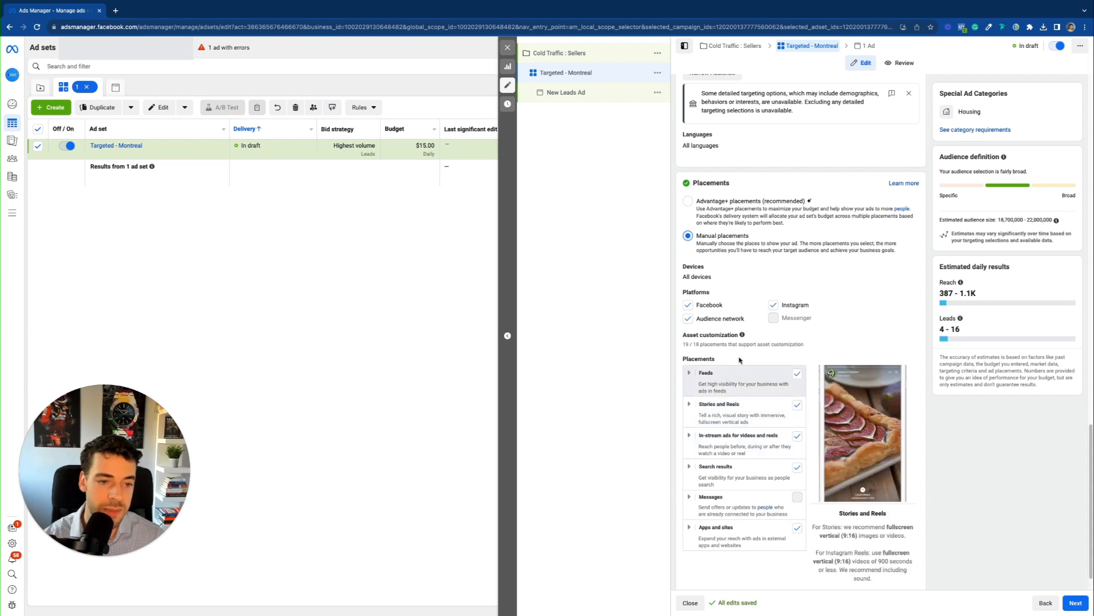
click(688, 318)
click(688, 305)
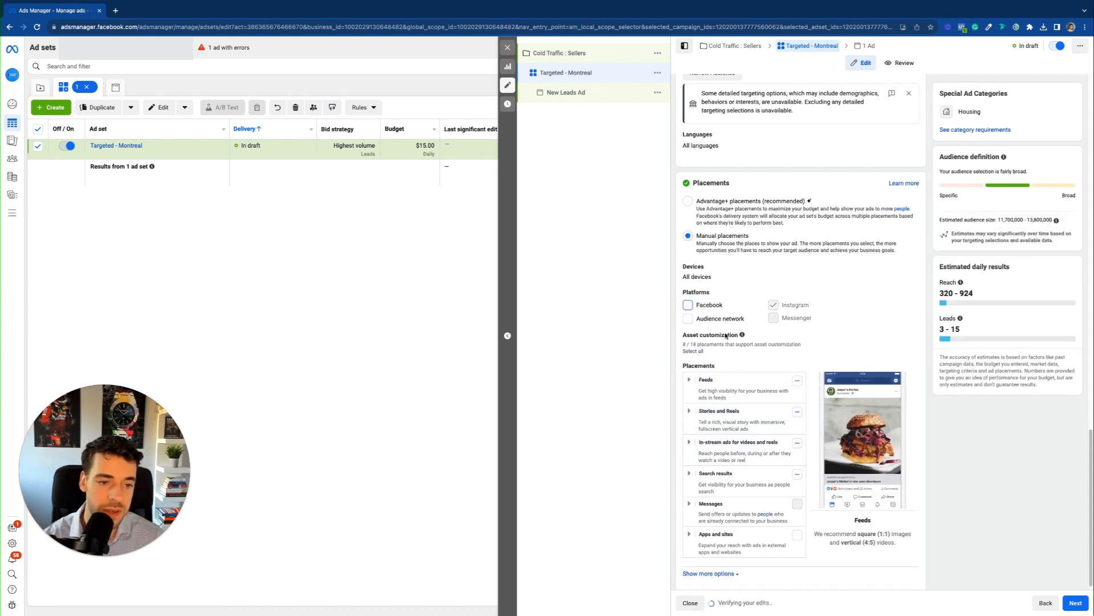
click(688, 305)
click(774, 305)
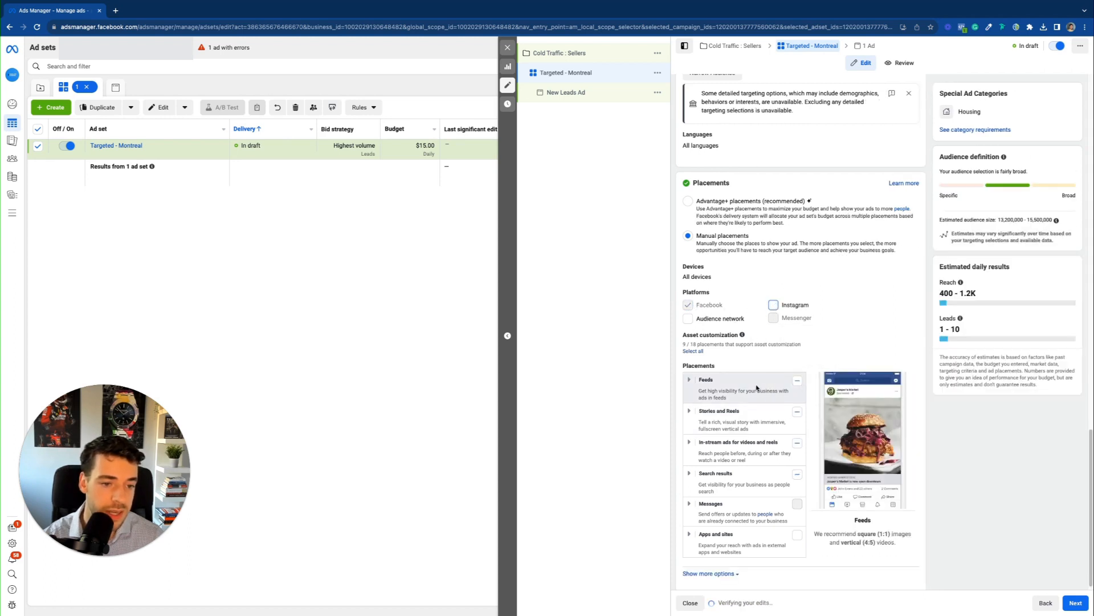
Try placements excluding Facebook Business Explore and including all Search results, In-stream ads and Stories and Reels, and return to Advantage+ placements.
click(688, 382)
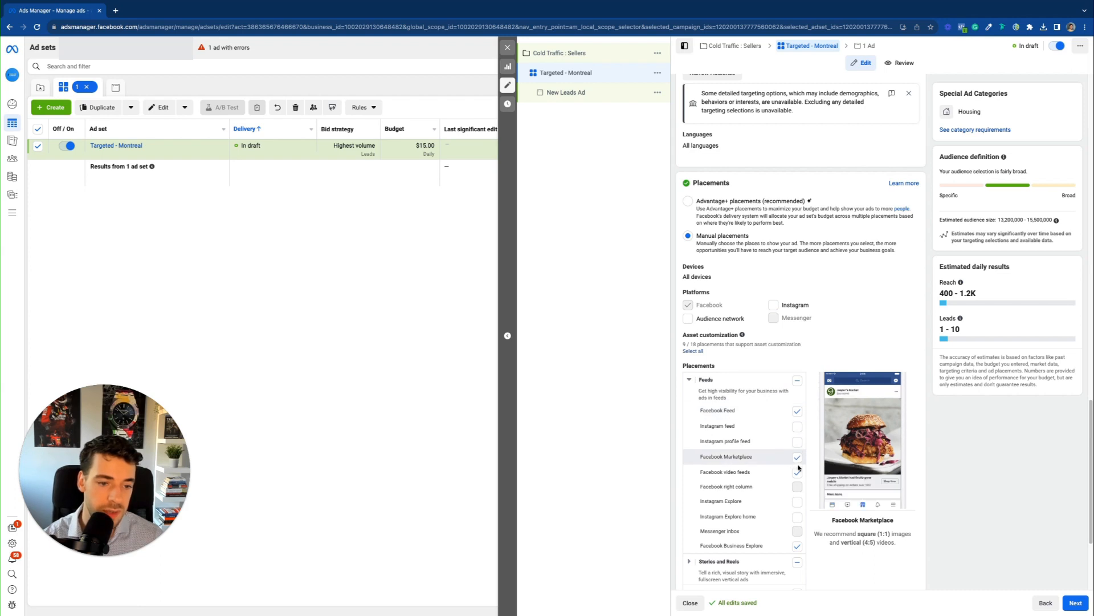
click(797, 546)
scroll(799, 548, down, 3)
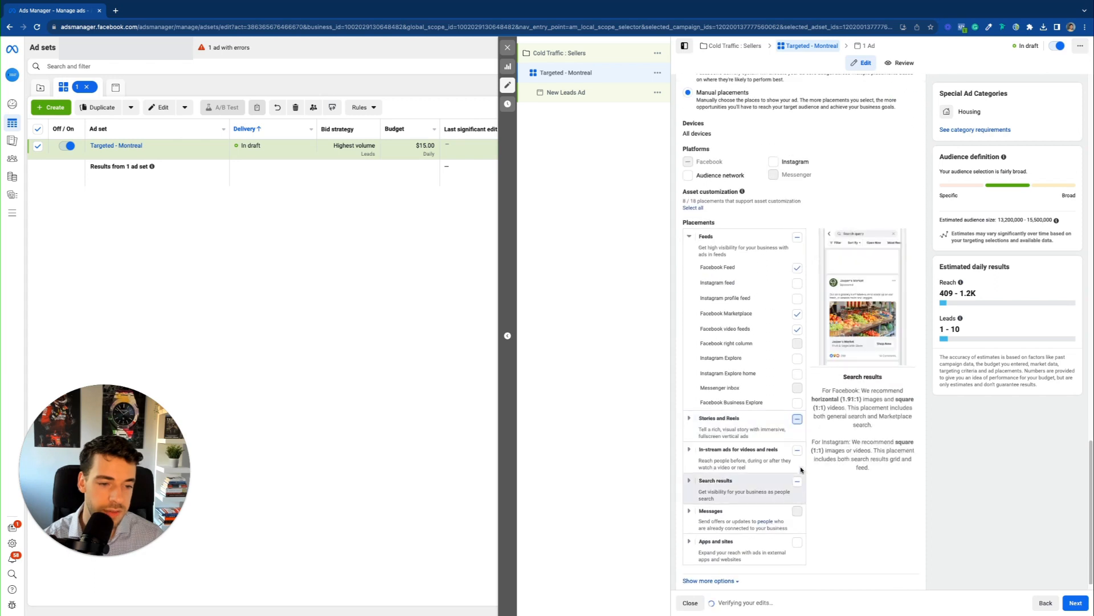
click(798, 482)
click(797, 451)
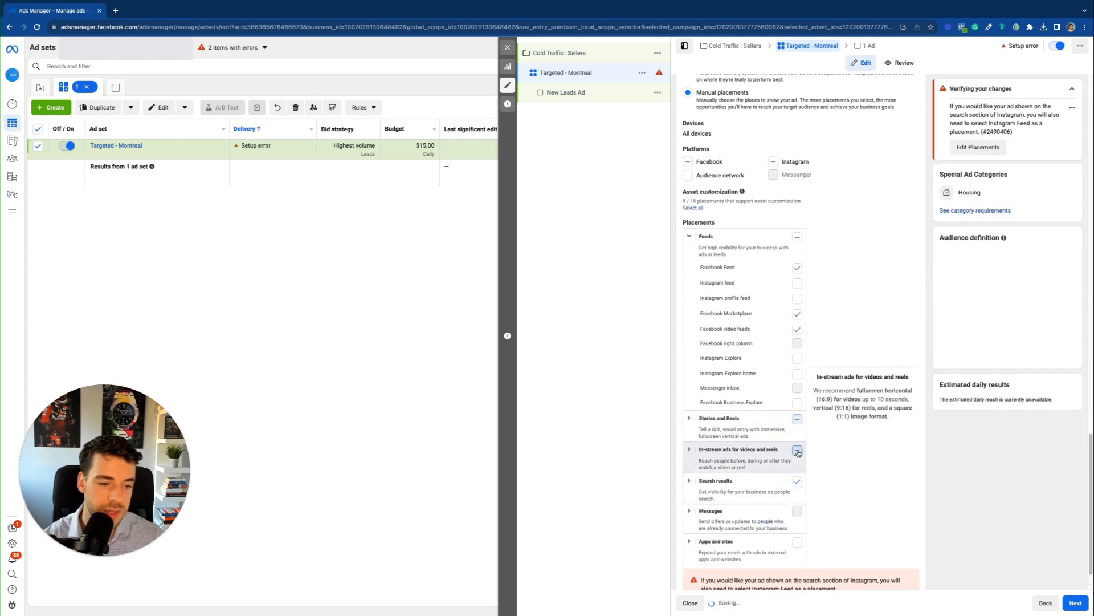
click(797, 420)
scroll(690, 146, up, 1)
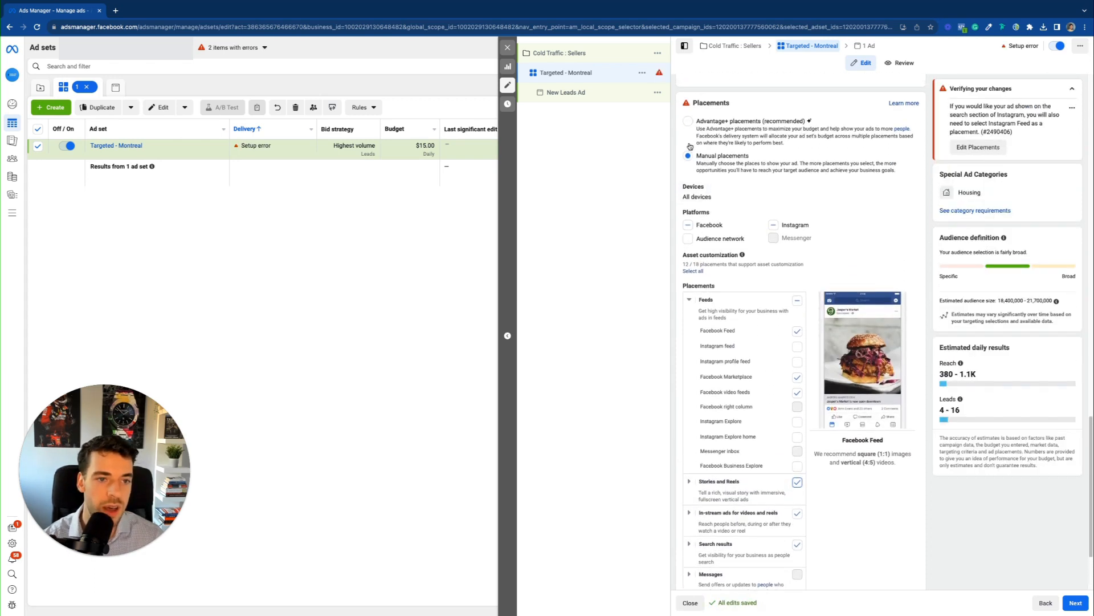
click(688, 120)
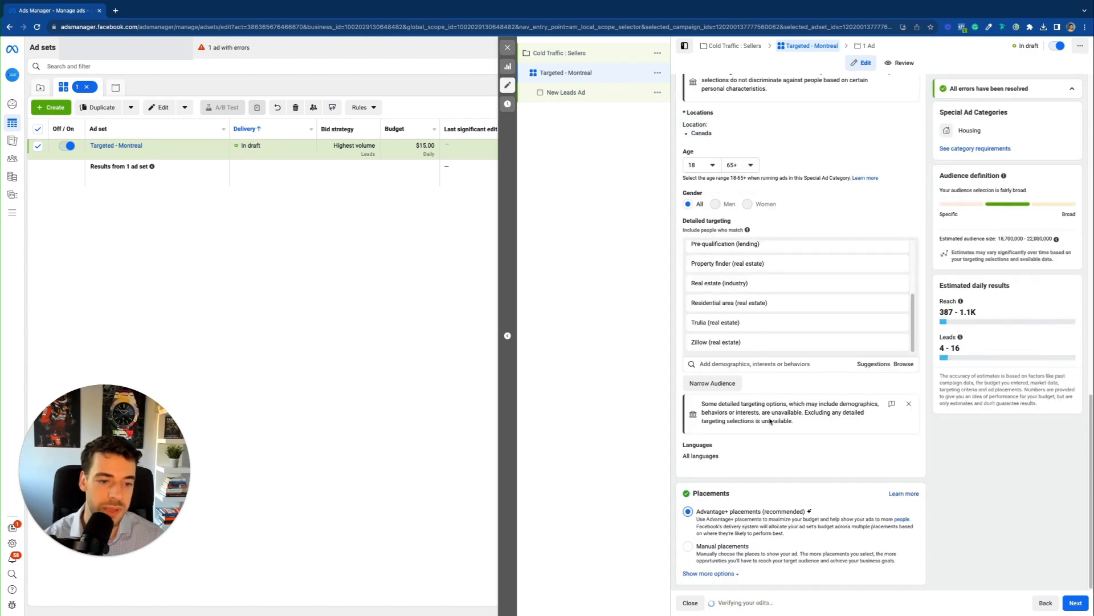
Continue from the Targeted - Montreal ad set to its ad and rename the ad as "Ad 1".
scroll(770, 416, up, 10)
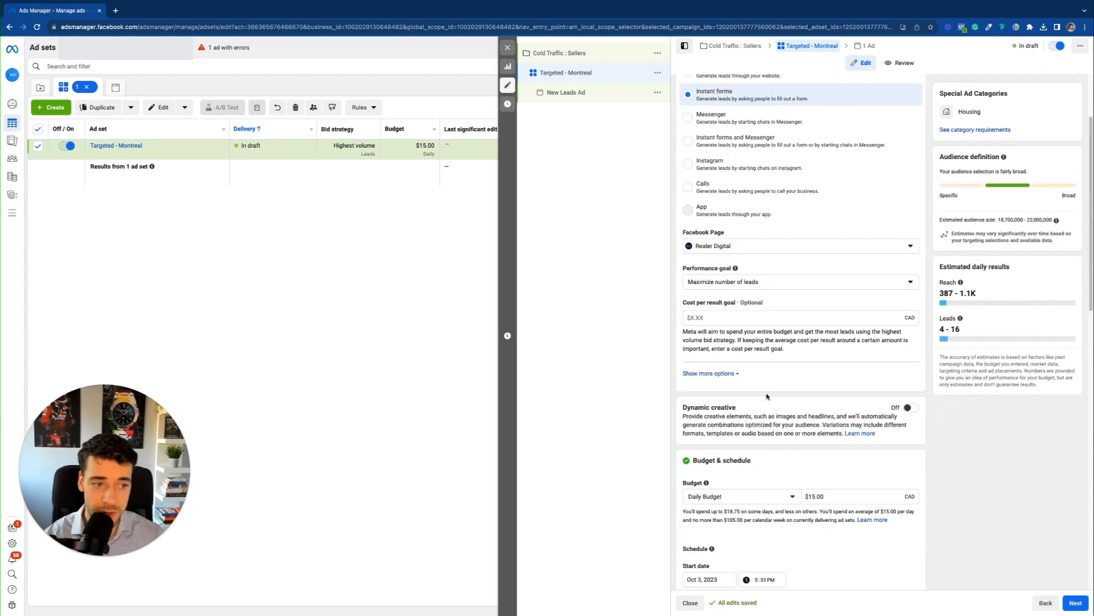
scroll(767, 396, up, 2)
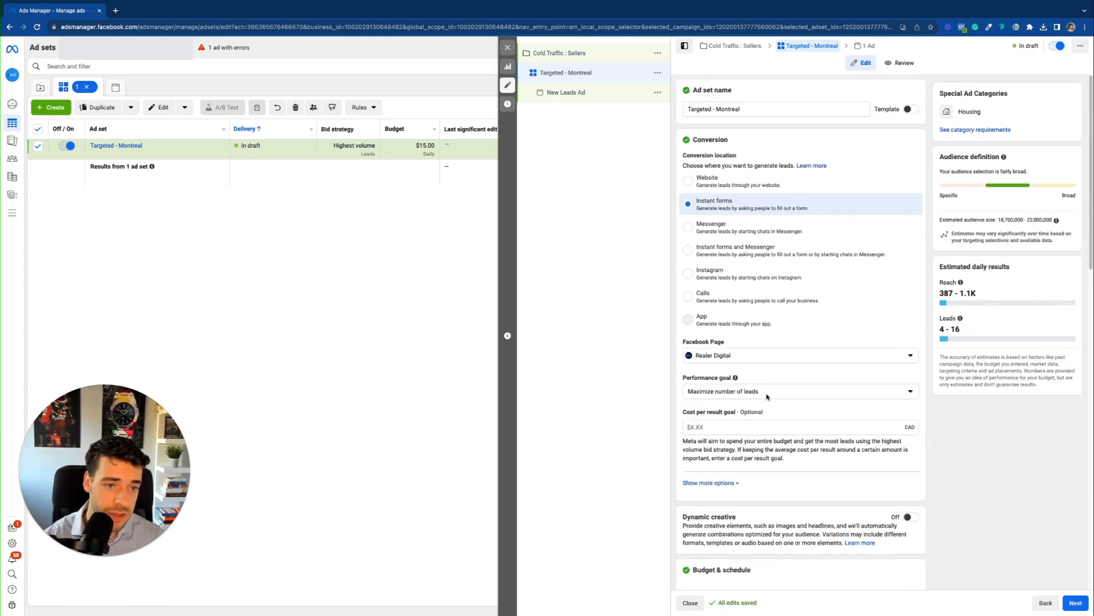
scroll(764, 393, down, 10)
click(1070, 602)
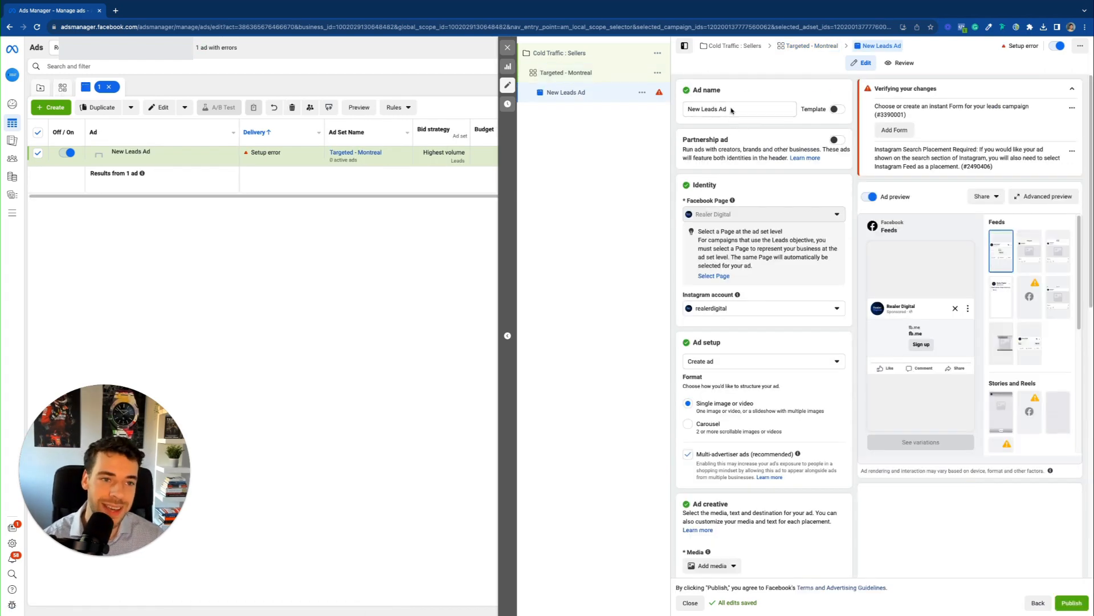
drag(732, 108, 668, 109)
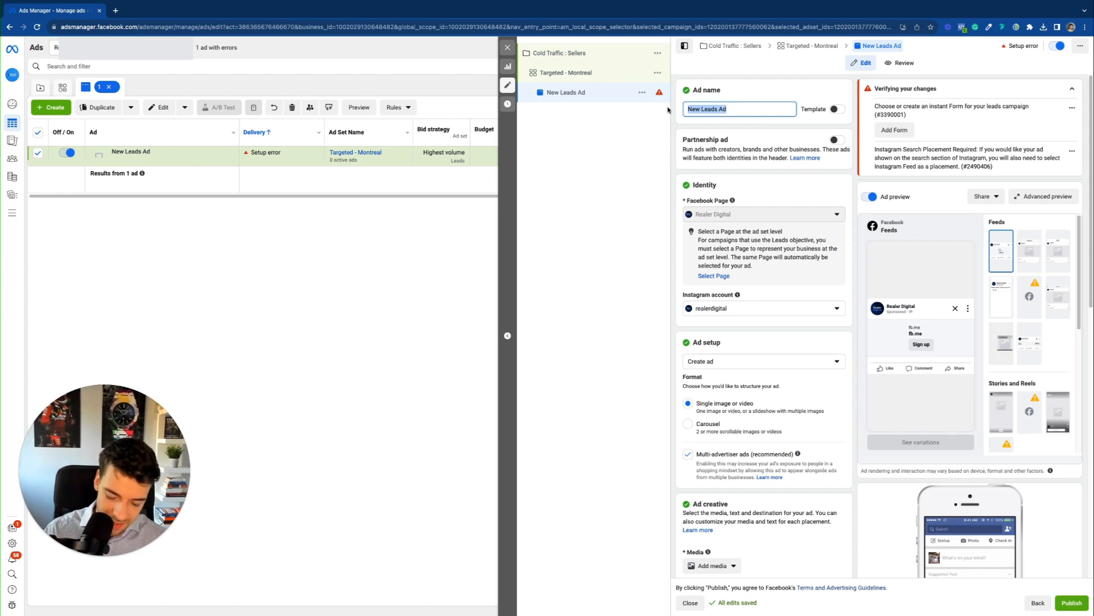
text(Ad 1)
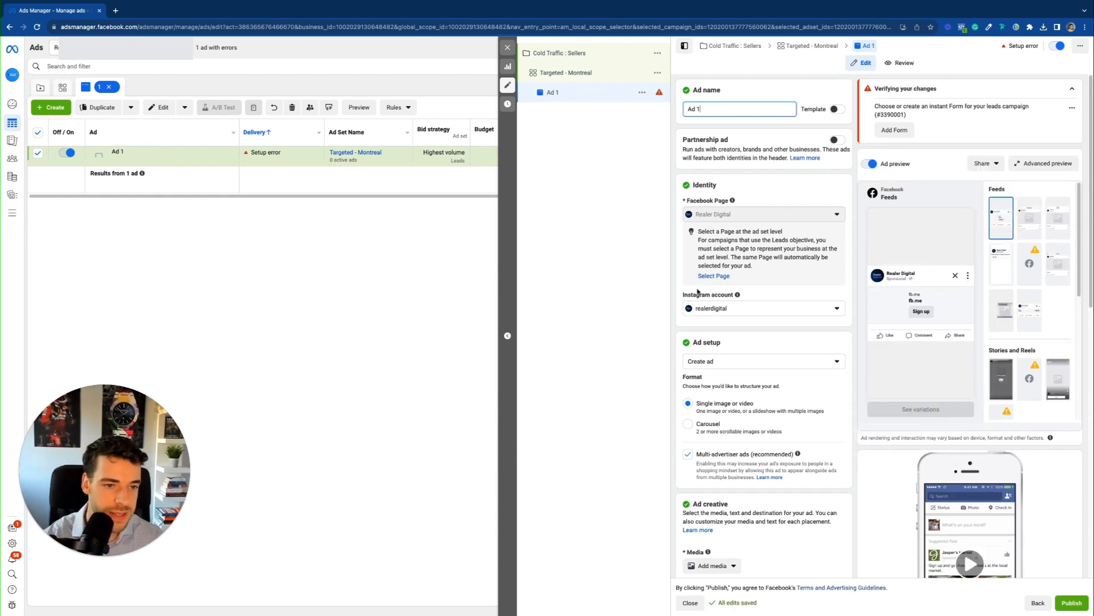
Turn off Multi-advertiser ads in the ad setup, keeping the single image or video format.
scroll(721, 247, down, 1)
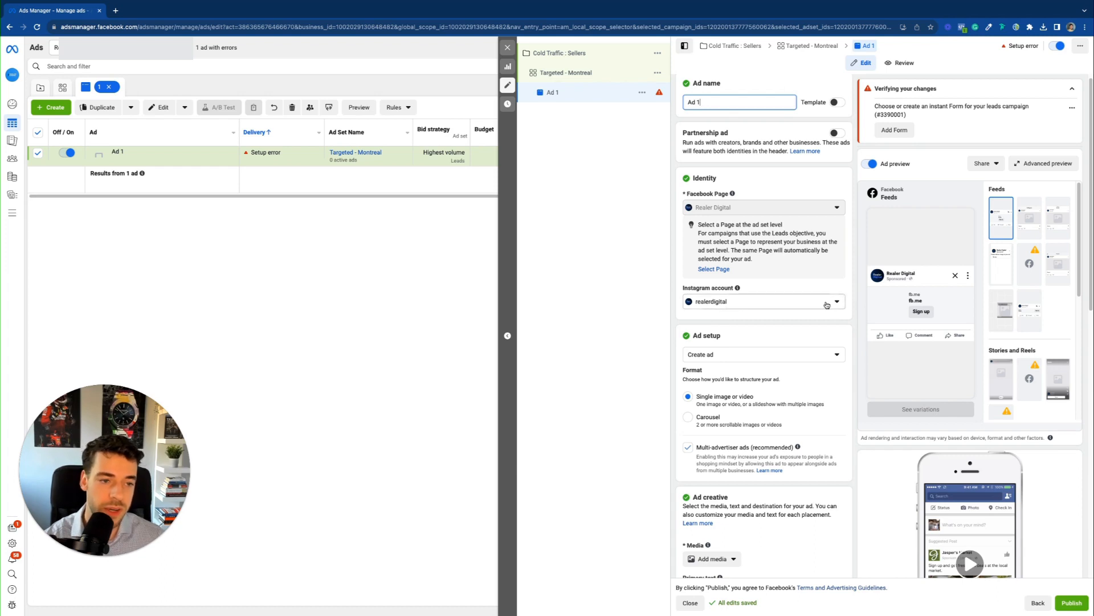
scroll(742, 317, down, 3)
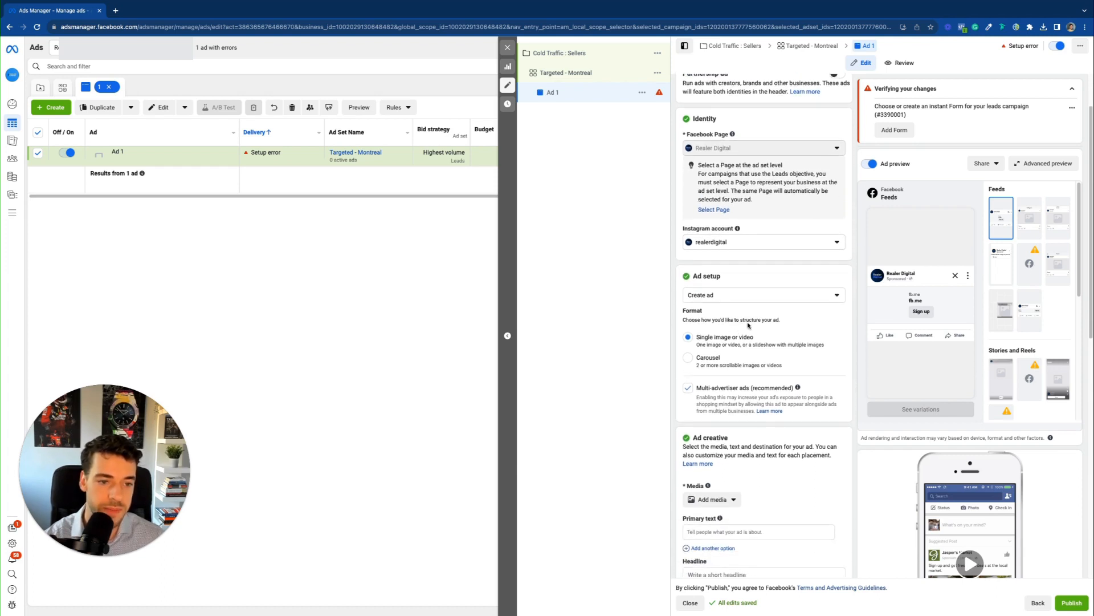
scroll(718, 364, down, 1)
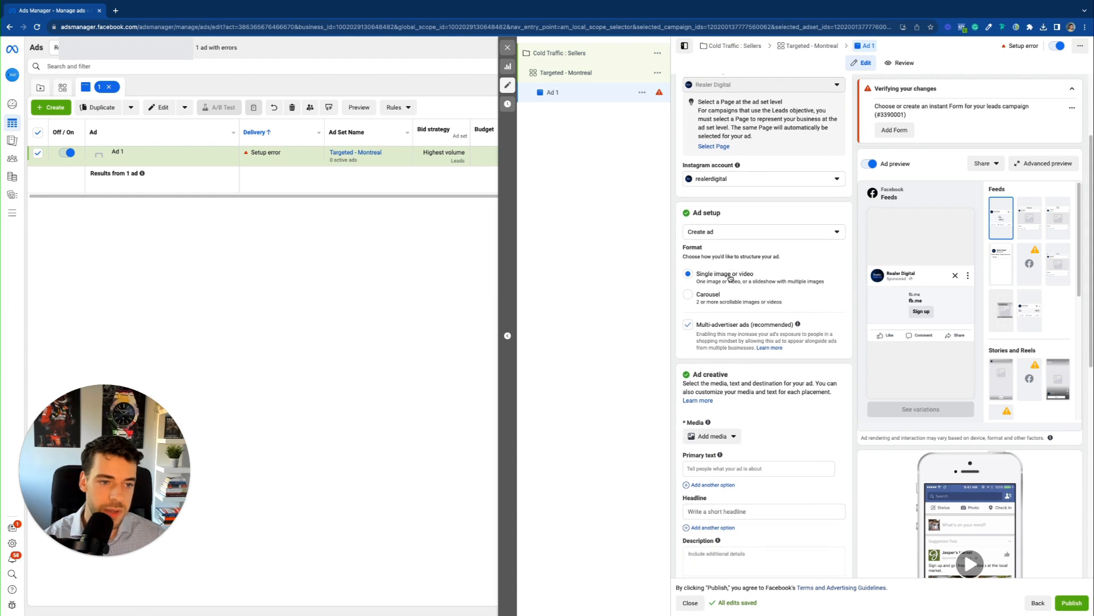
click(688, 326)
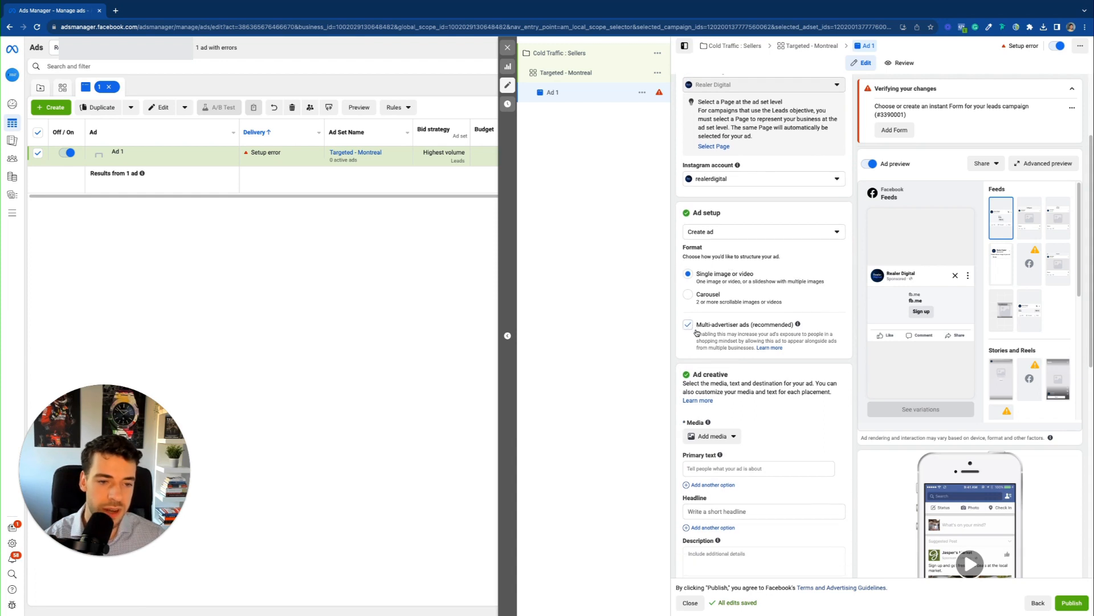
Add the 1080 × 1080 four-photo house collage from the account images as the ad's media and proceed to cropping.
scroll(746, 330, down, 3)
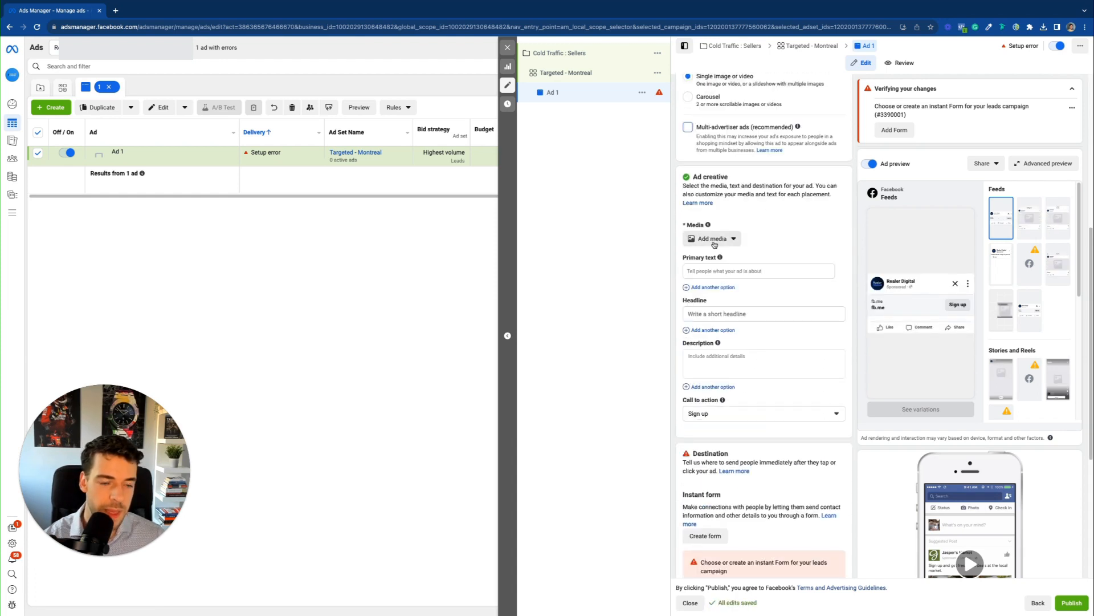
click(731, 240)
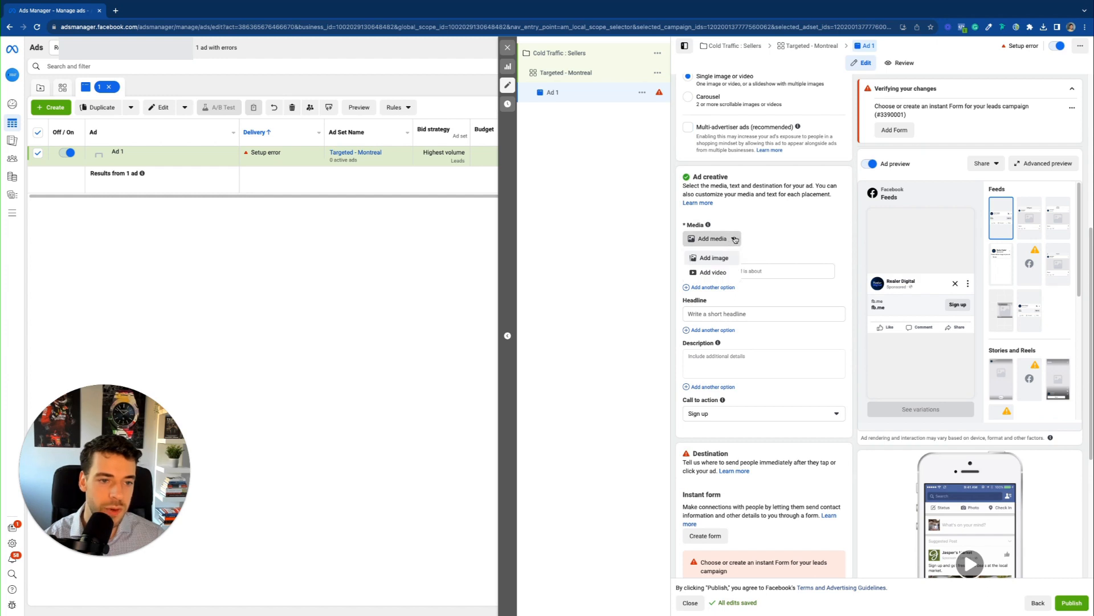
click(735, 239)
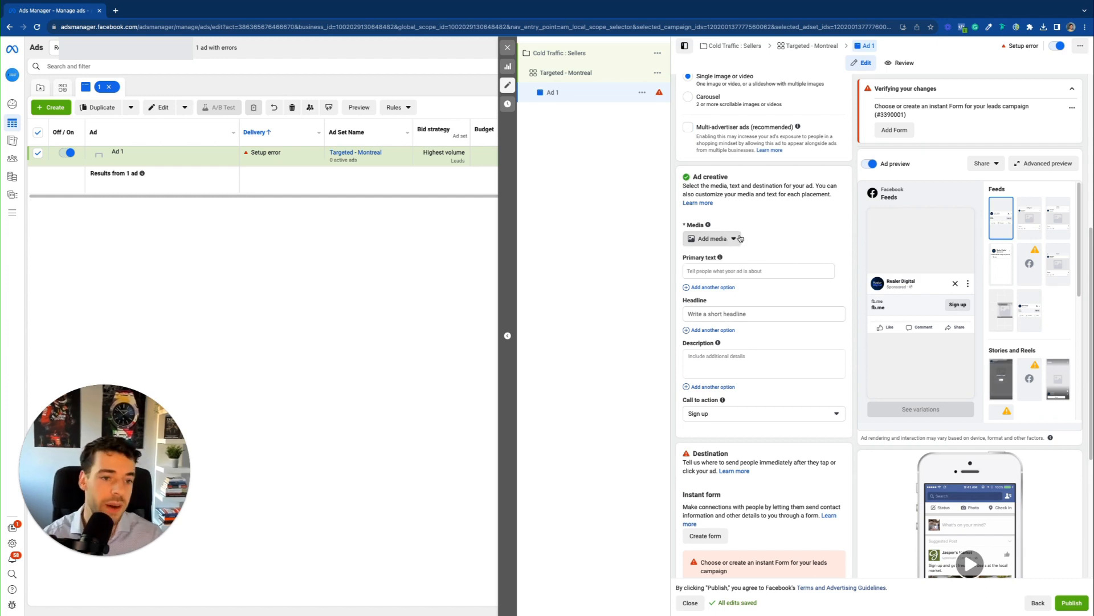
click(739, 239)
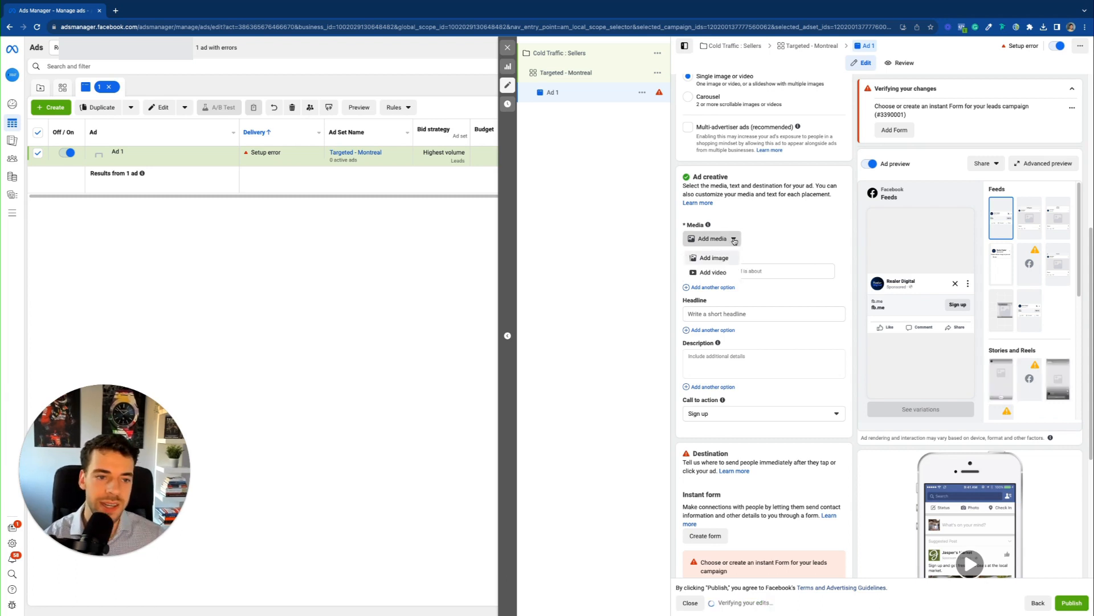
click(721, 259)
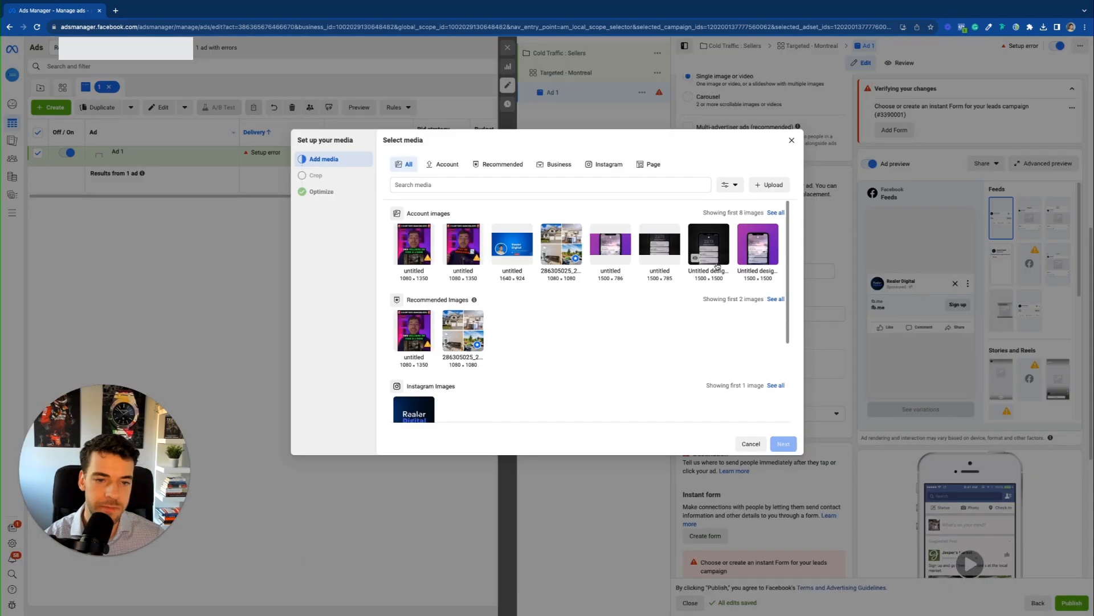
click(563, 251)
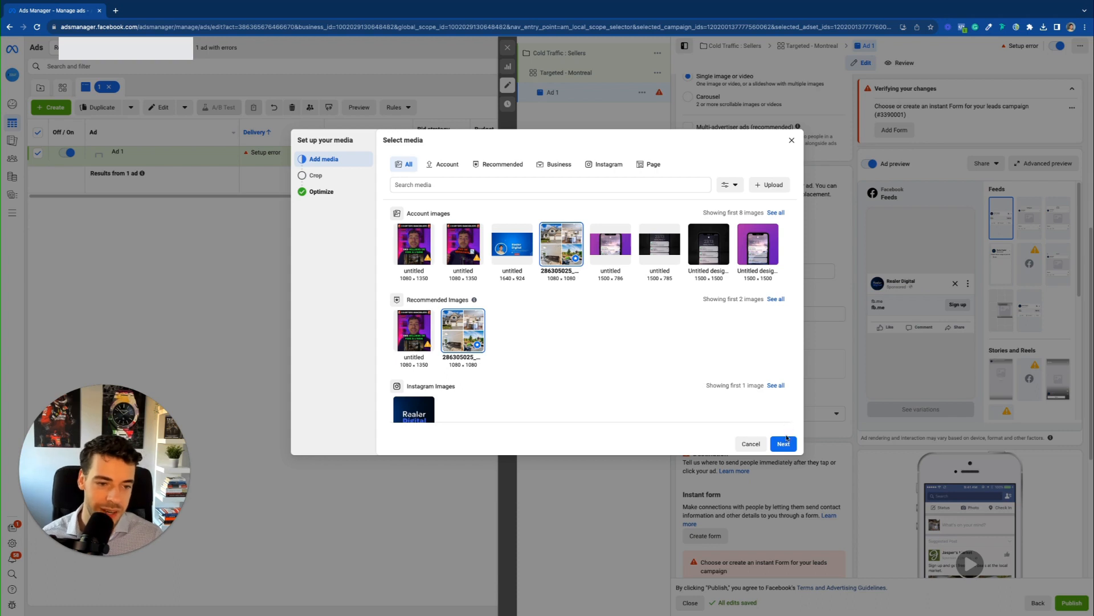
click(785, 441)
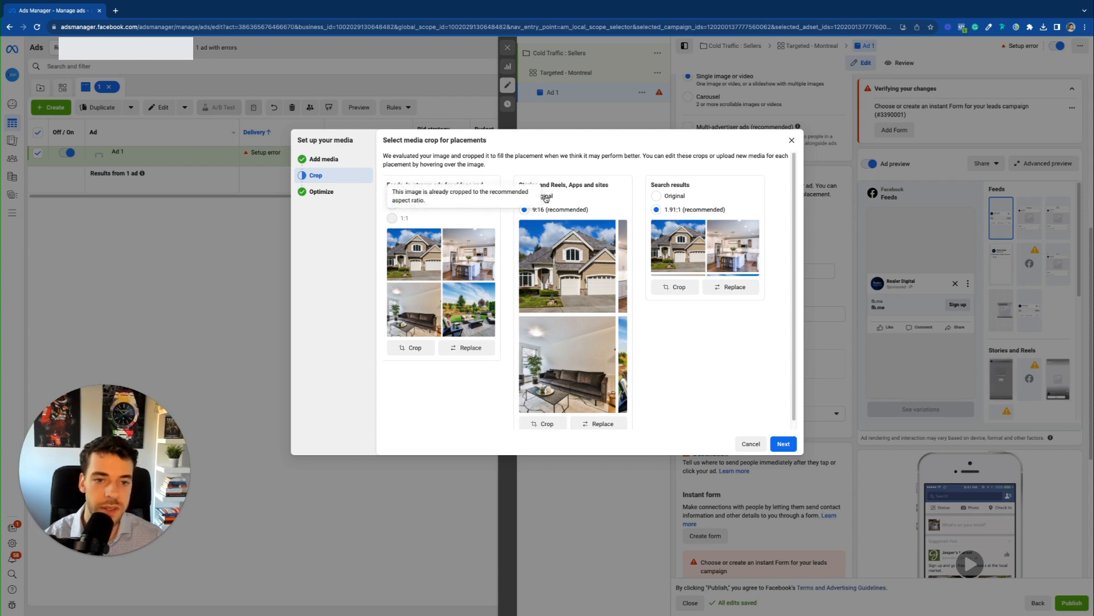
Use the original crop for Stories and Reels, Apps and sites and for Search results, and finish the media setup without all optimizations.
click(525, 195)
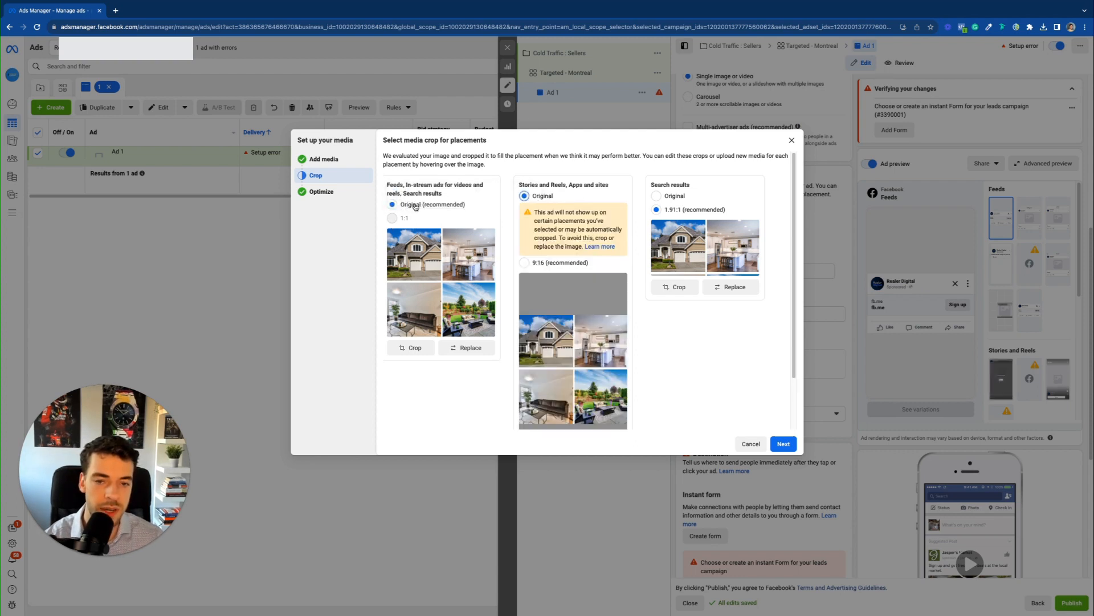
click(657, 195)
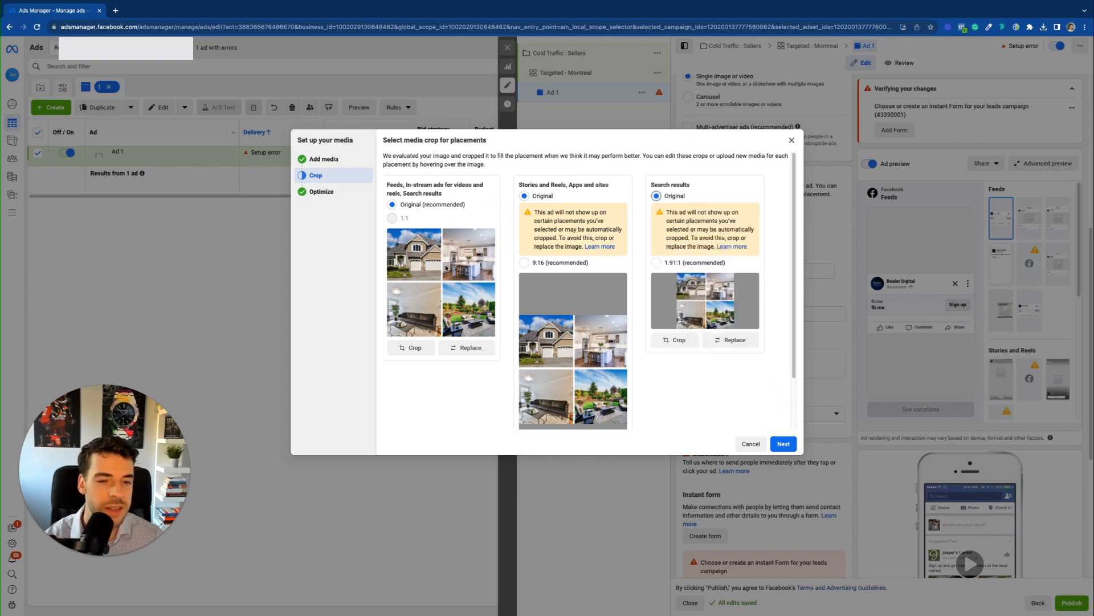
click(524, 262)
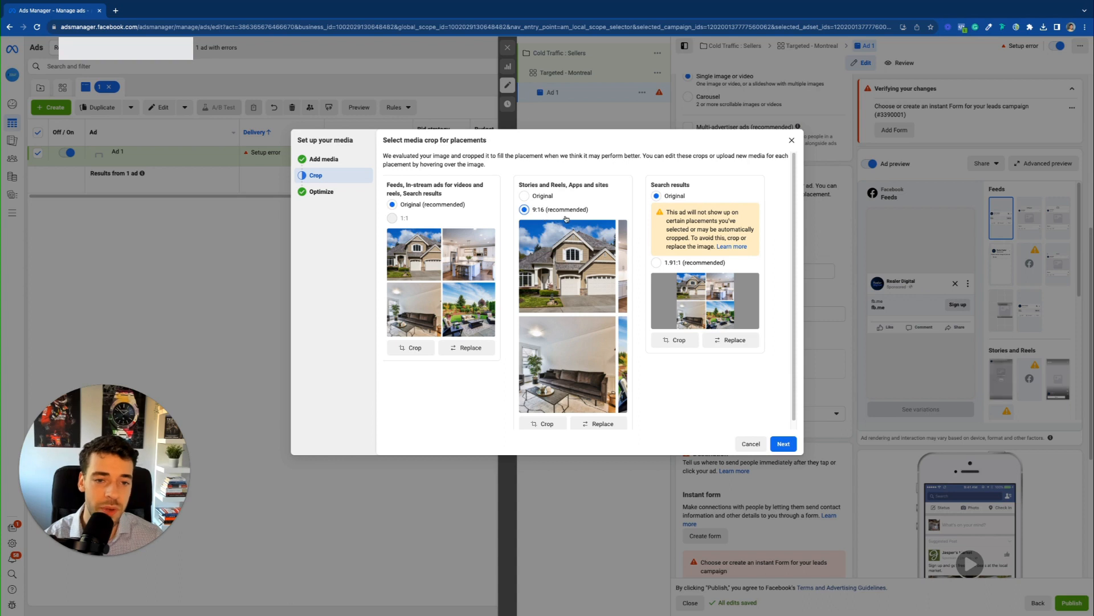
click(525, 196)
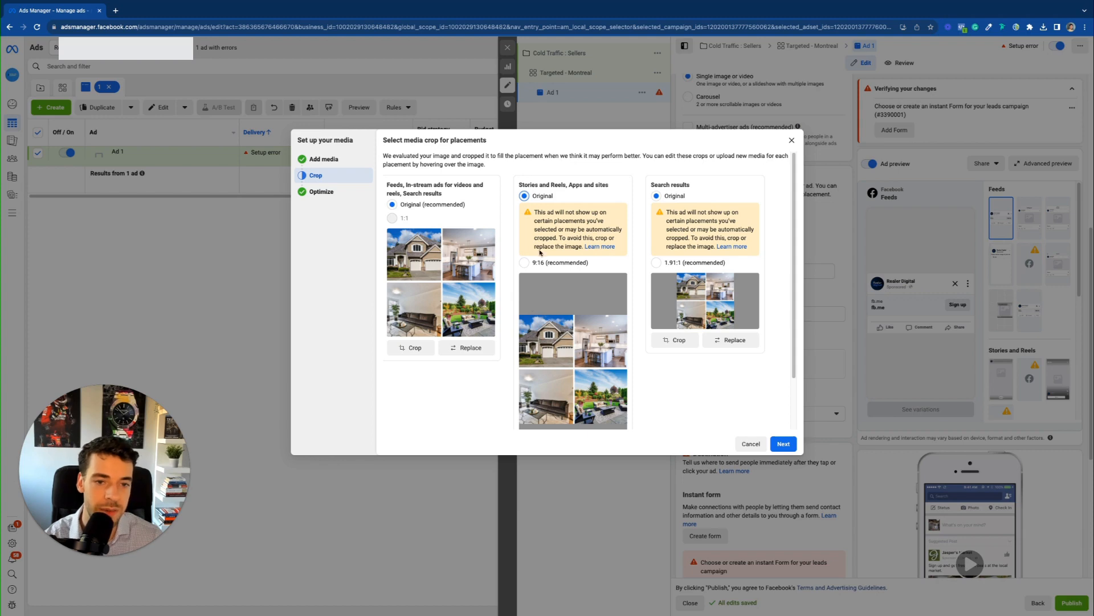
click(784, 445)
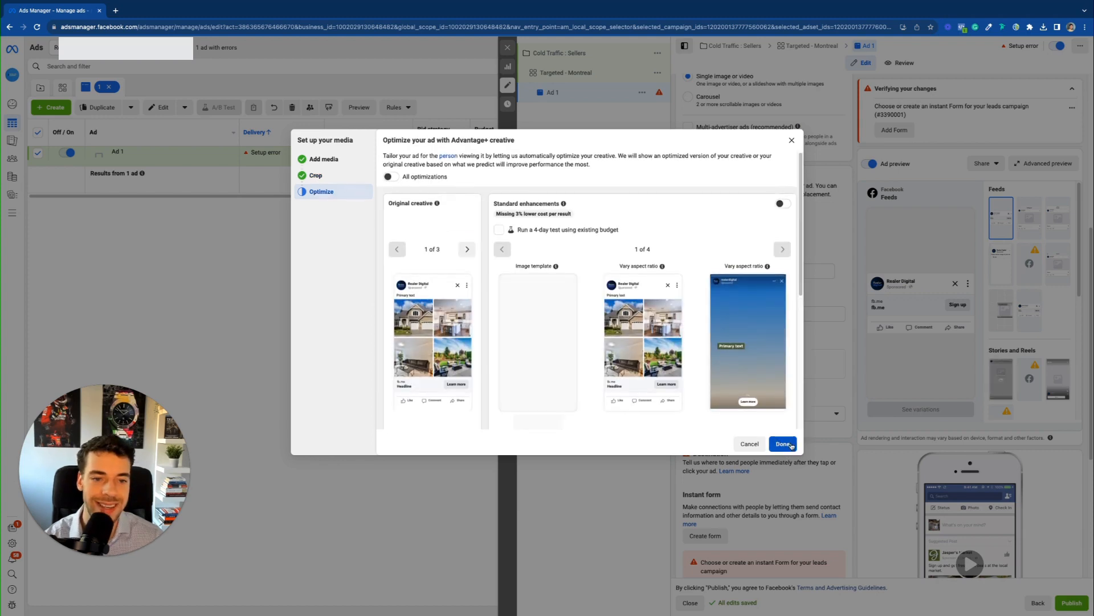
click(784, 444)
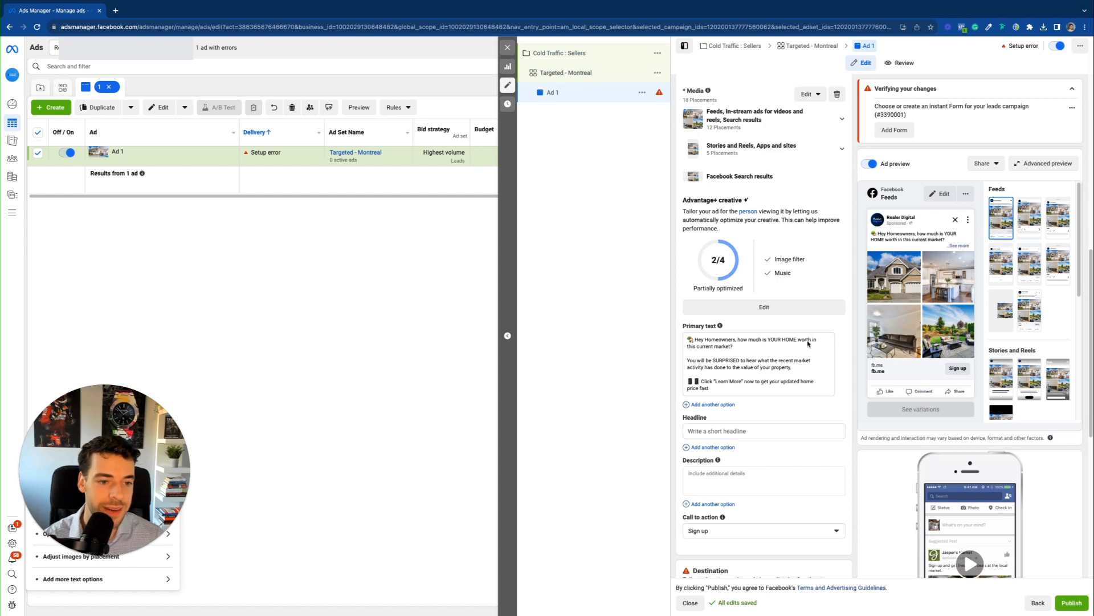
Review the ad's primary text addressed to homeowners from start to end.
scroll(808, 344, down, 1)
click(731, 335)
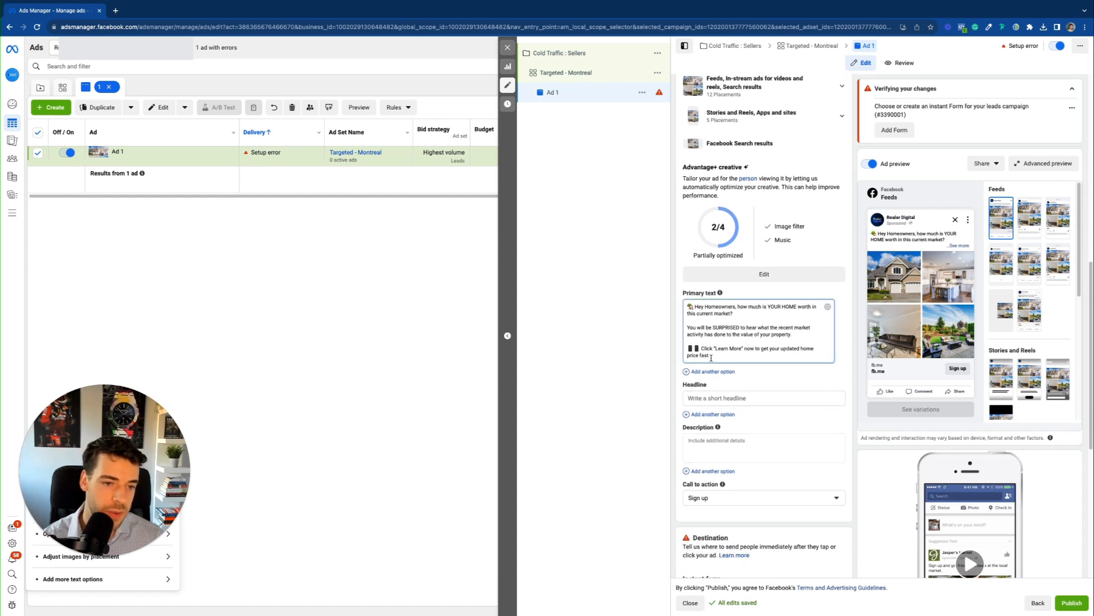
drag(694, 306, 748, 308)
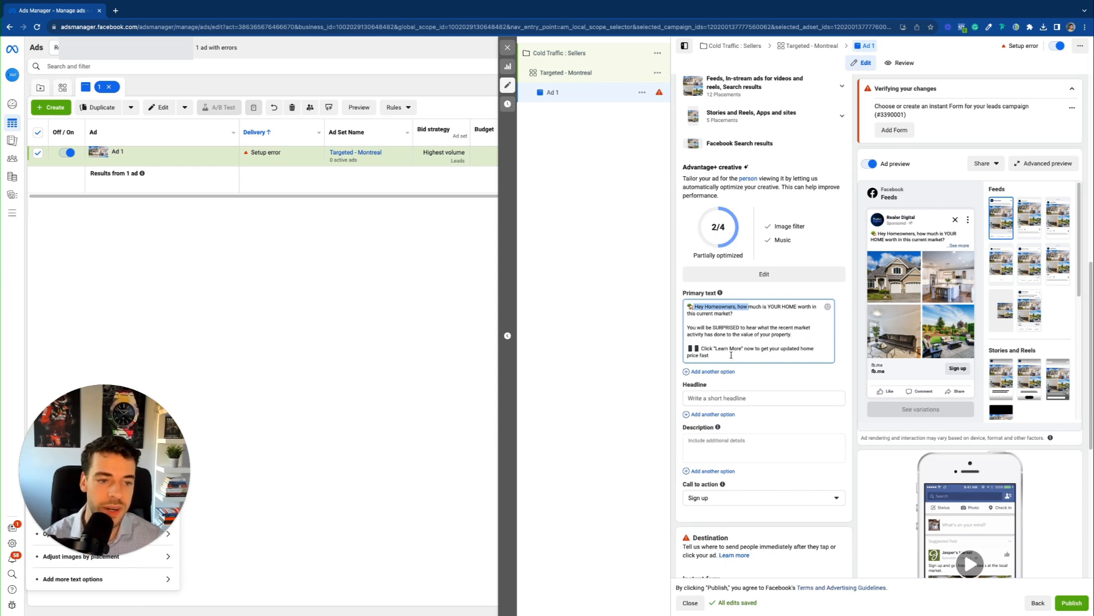
drag(733, 357, 686, 306)
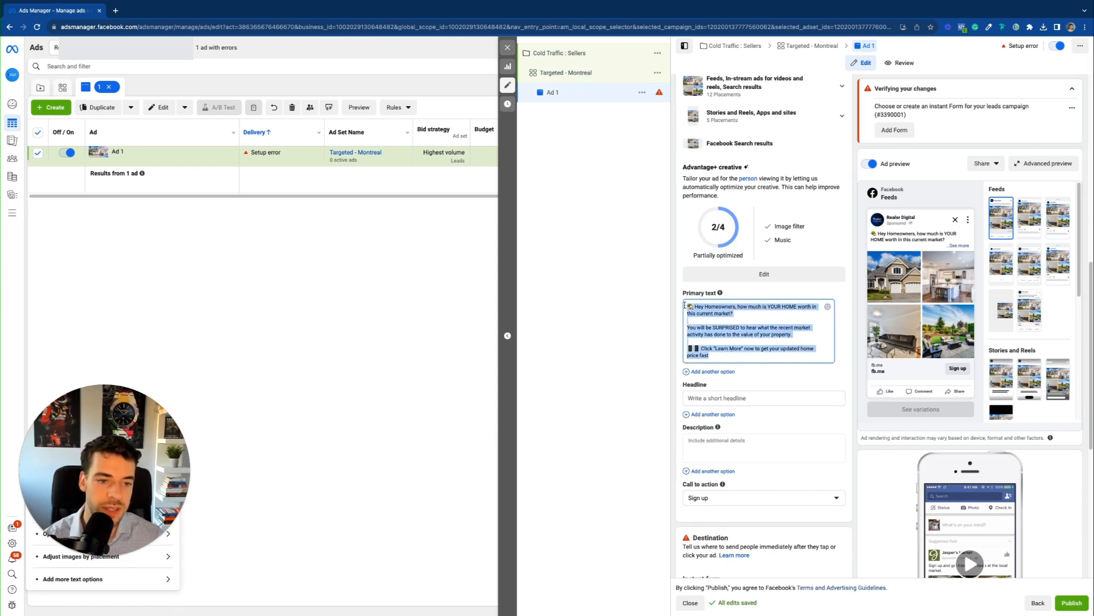
click(722, 356)
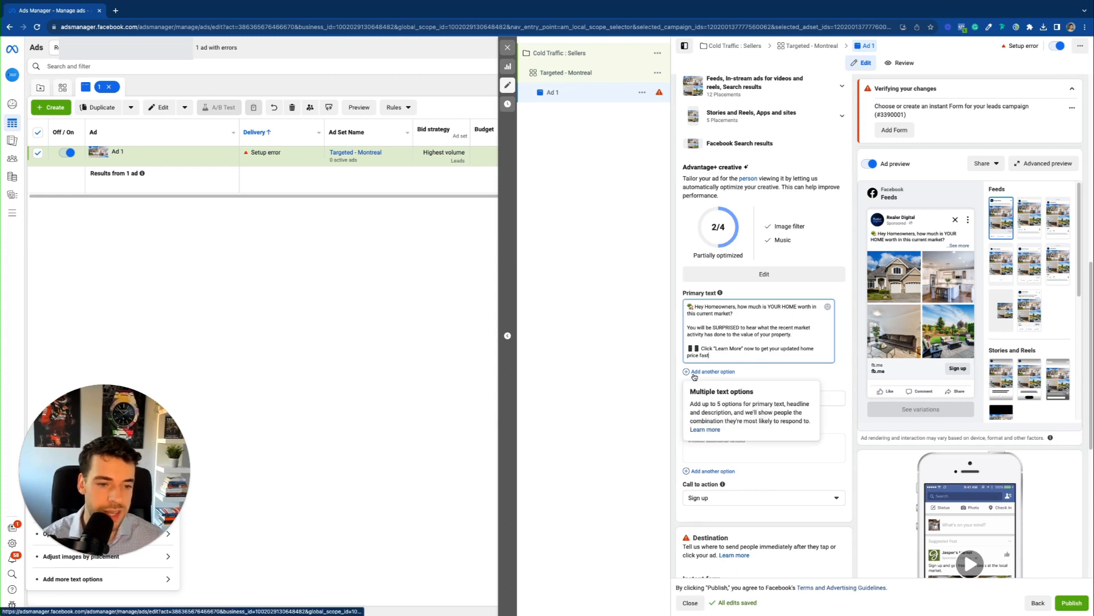
Try a second primary text option containing a copy of the first primary text.
click(717, 371)
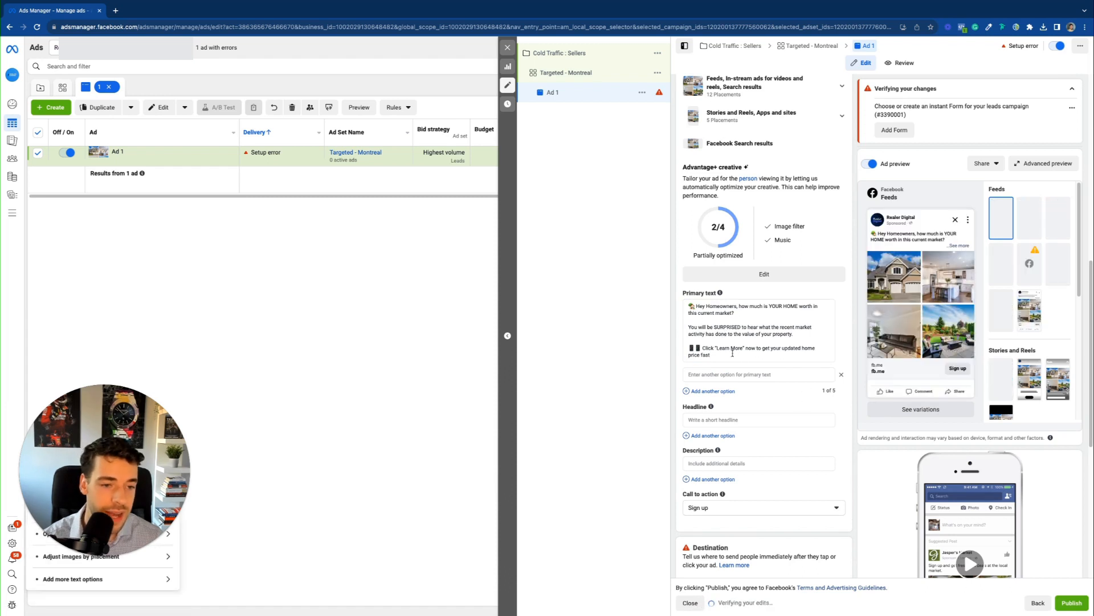
click(732, 353)
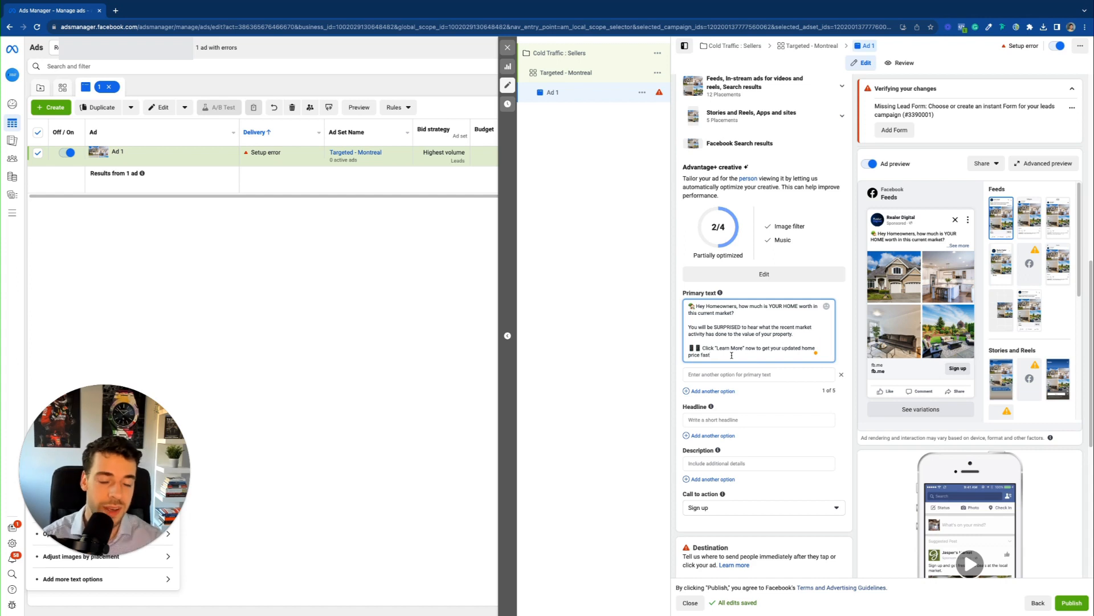
drag(732, 355, 680, 304)
key(ctrl+c)
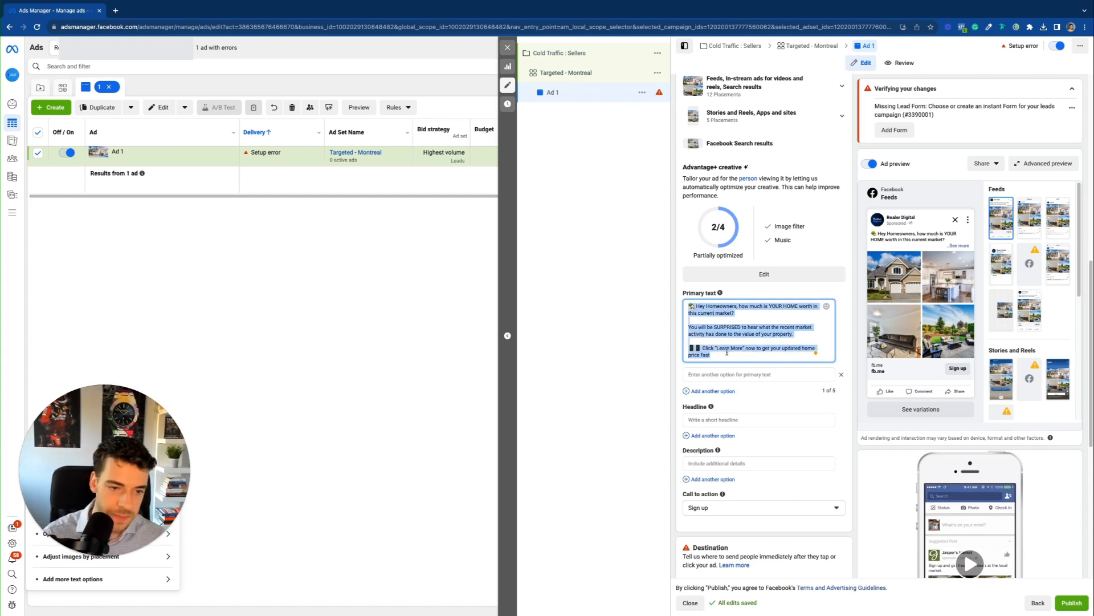
click(725, 374)
key(ctrl+v)
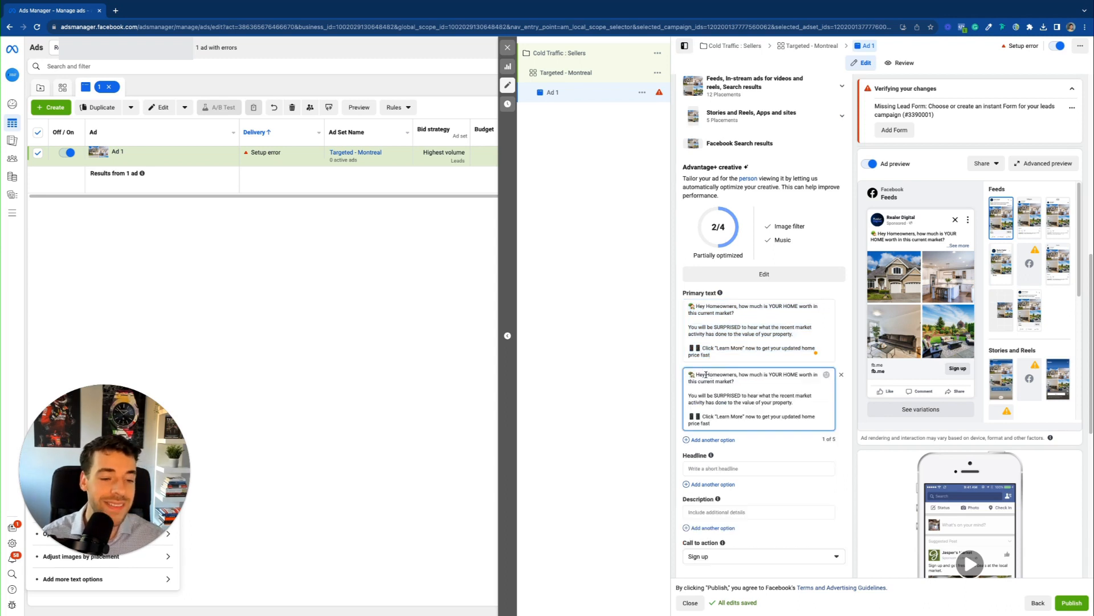
Add a further primary text option and remove the duplicated second one.
drag(761, 376, 711, 420)
click(720, 379)
click(746, 406)
click(711, 420)
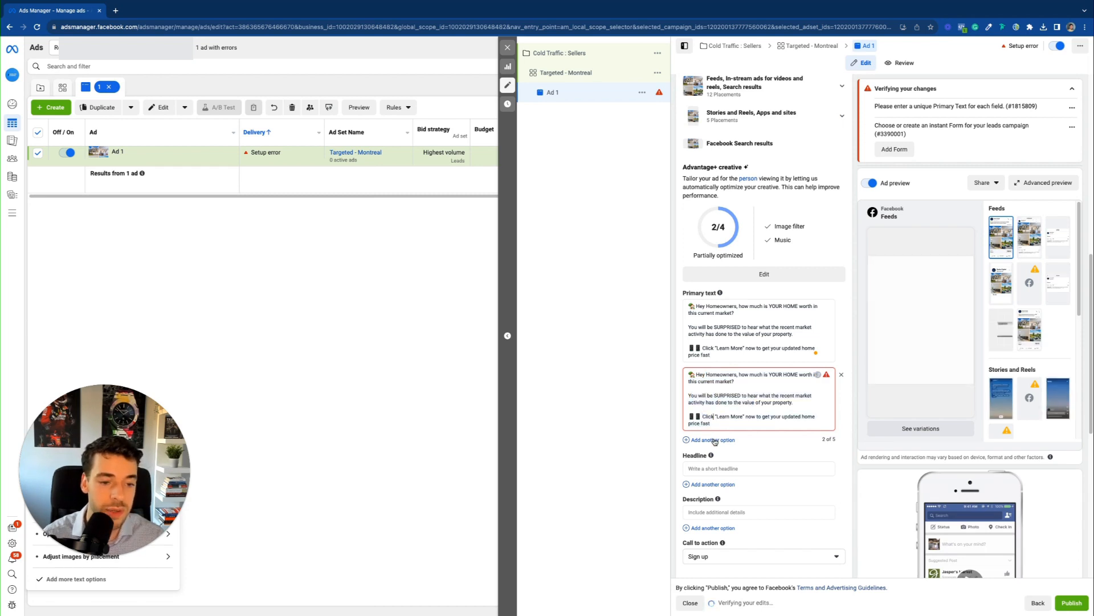
click(714, 440)
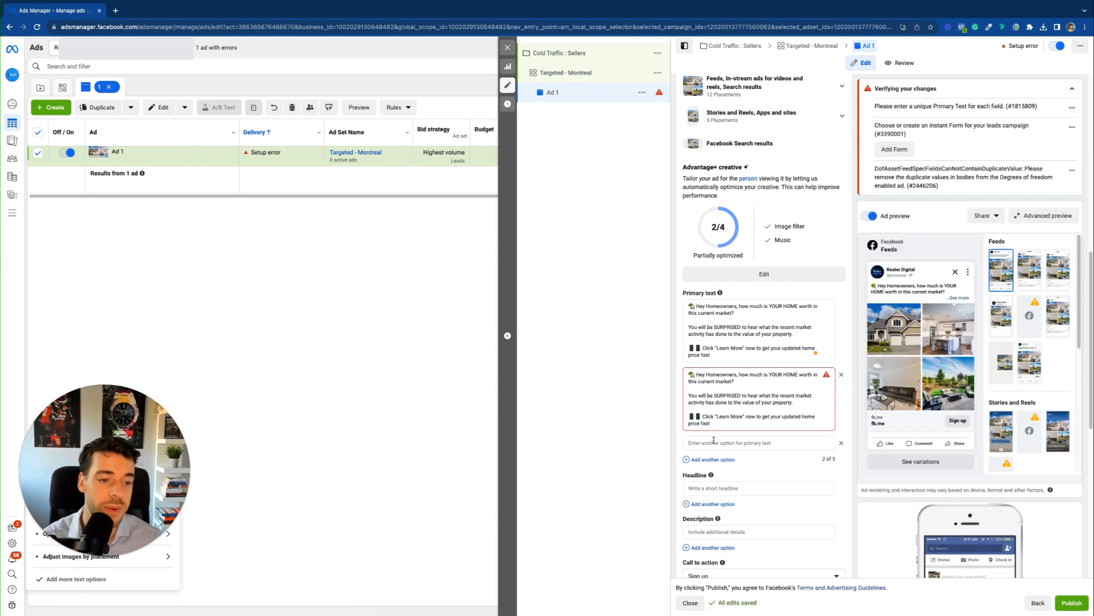
click(842, 375)
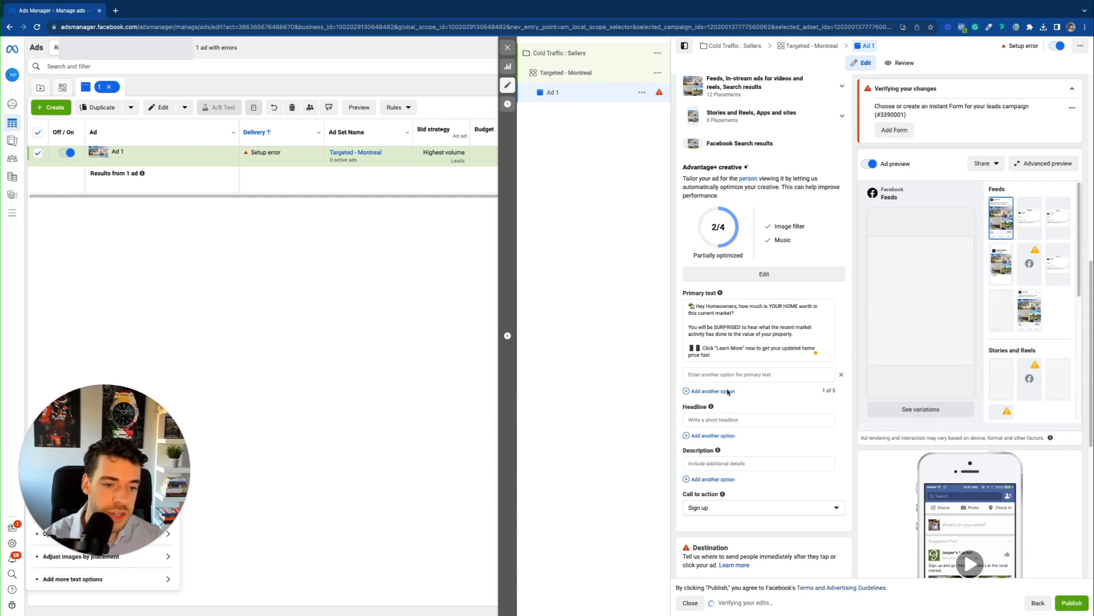
Enter the ad headline "Get your FREE price update now".
scroll(716, 381, down, 1)
click(712, 380)
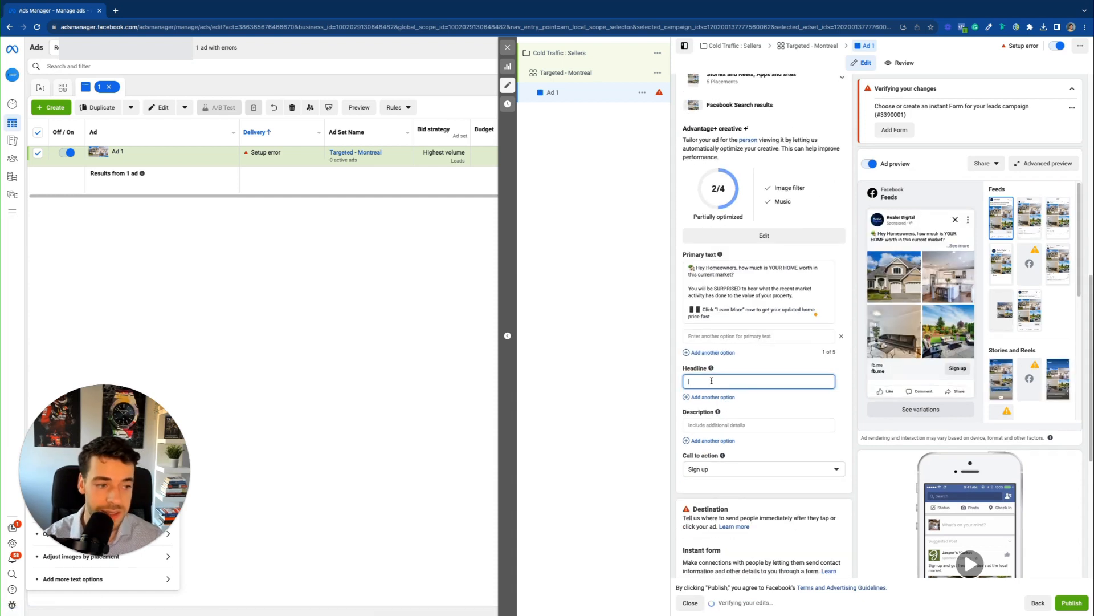
text(Get you)
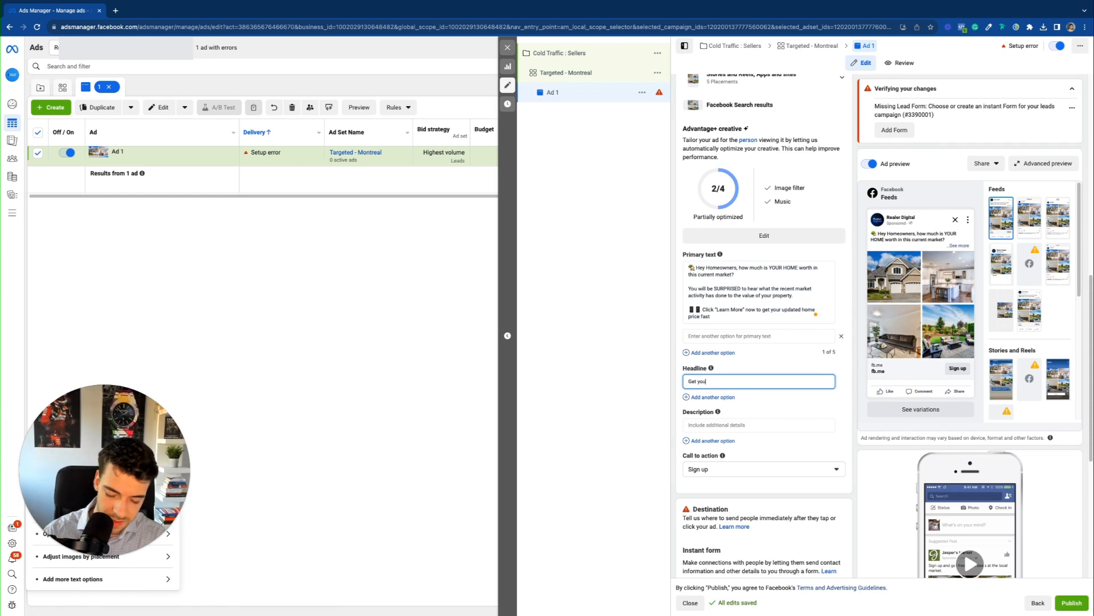
text(r FREE price update now)
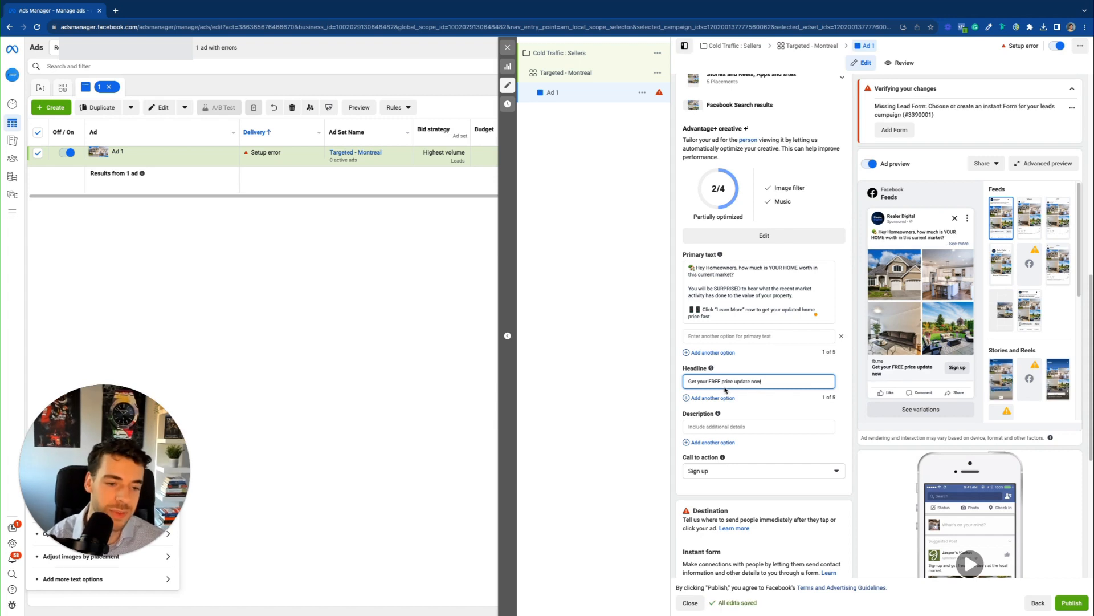
Add a second headline option based on a copy of the first, reading "Get your FREE price update quickly".
mouse_move(711, 402)
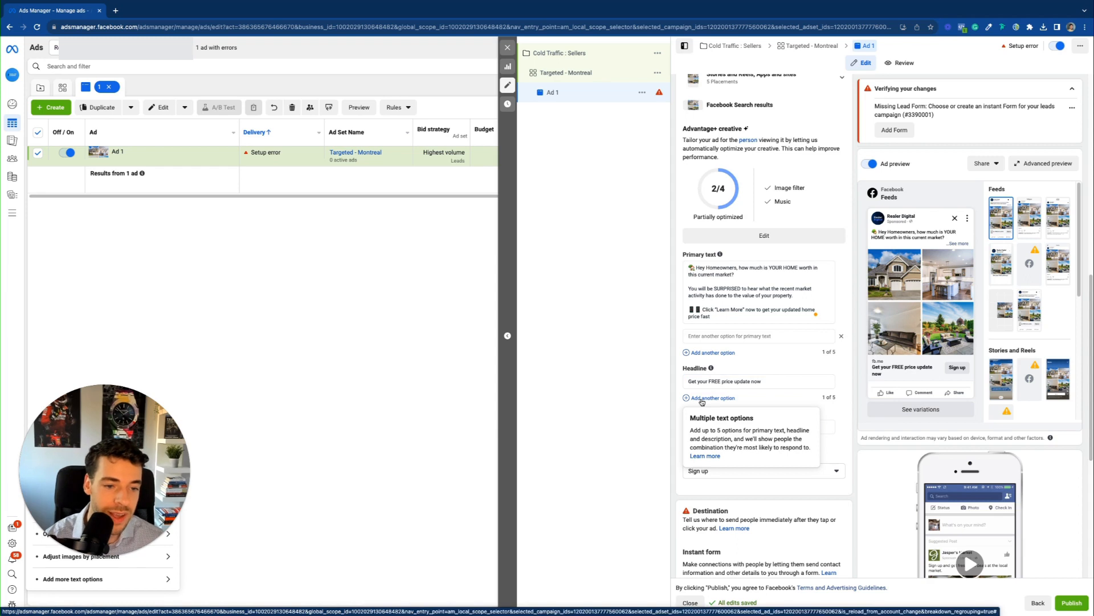
click(703, 400)
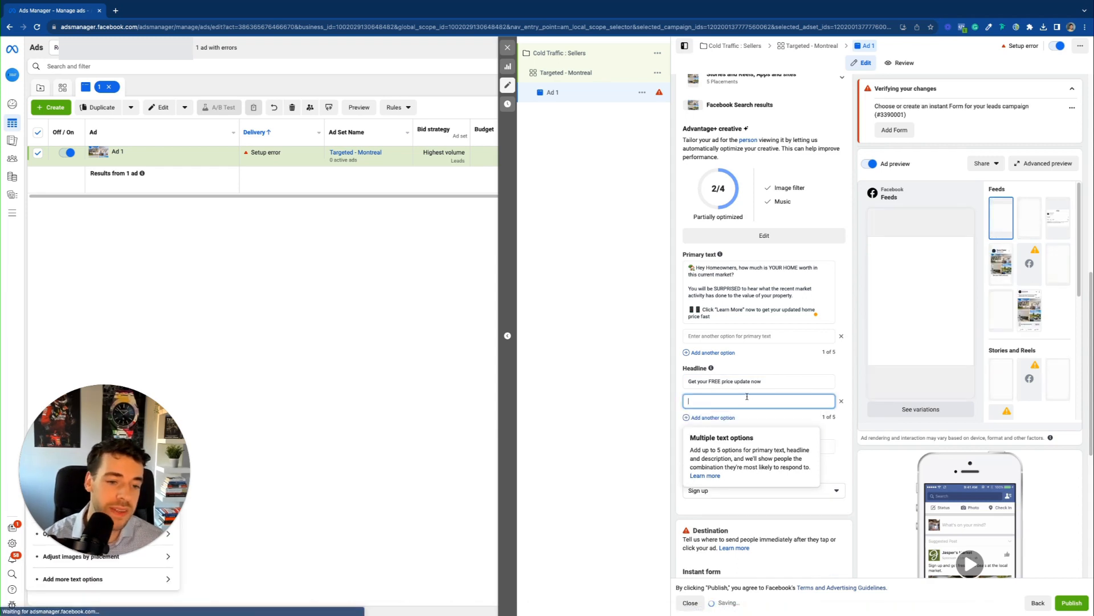
drag(683, 385, 759, 384)
key(ctrl+c)
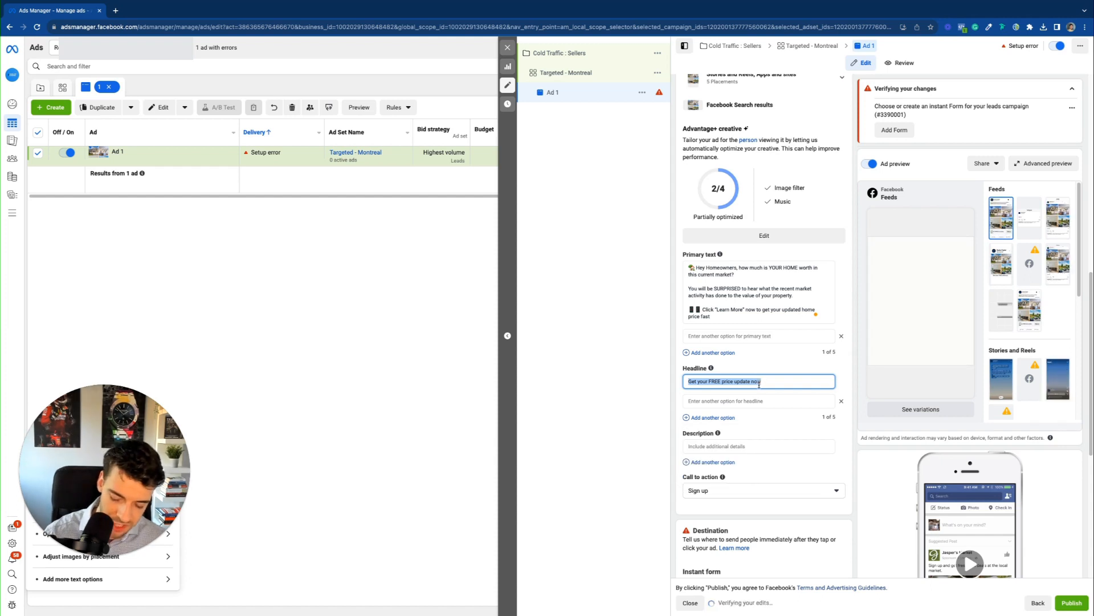
click(703, 401)
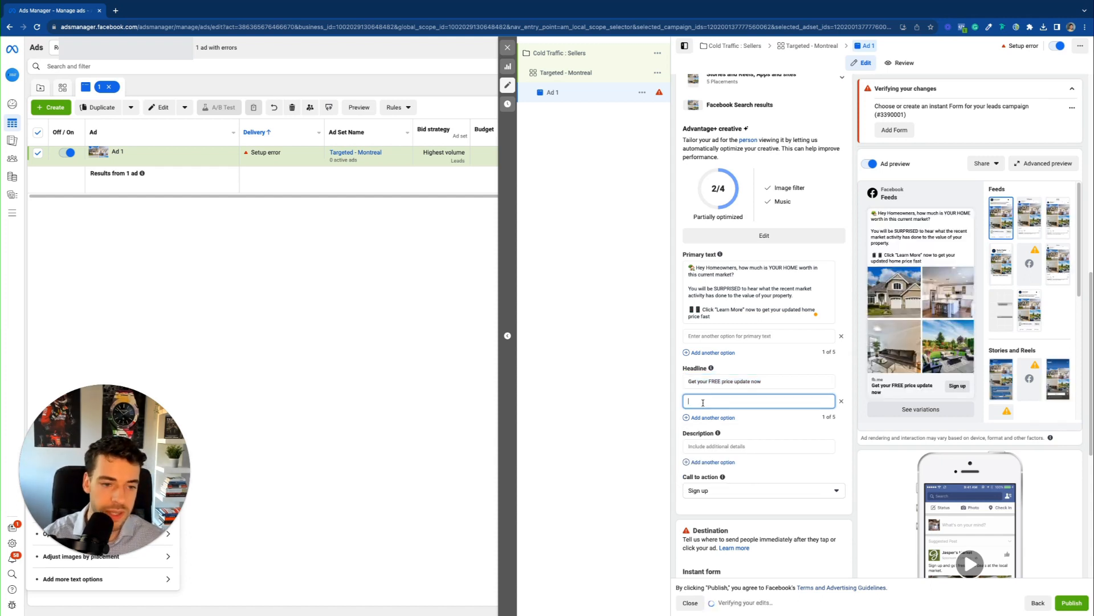
key(ctrl+v)
double_click(714, 401)
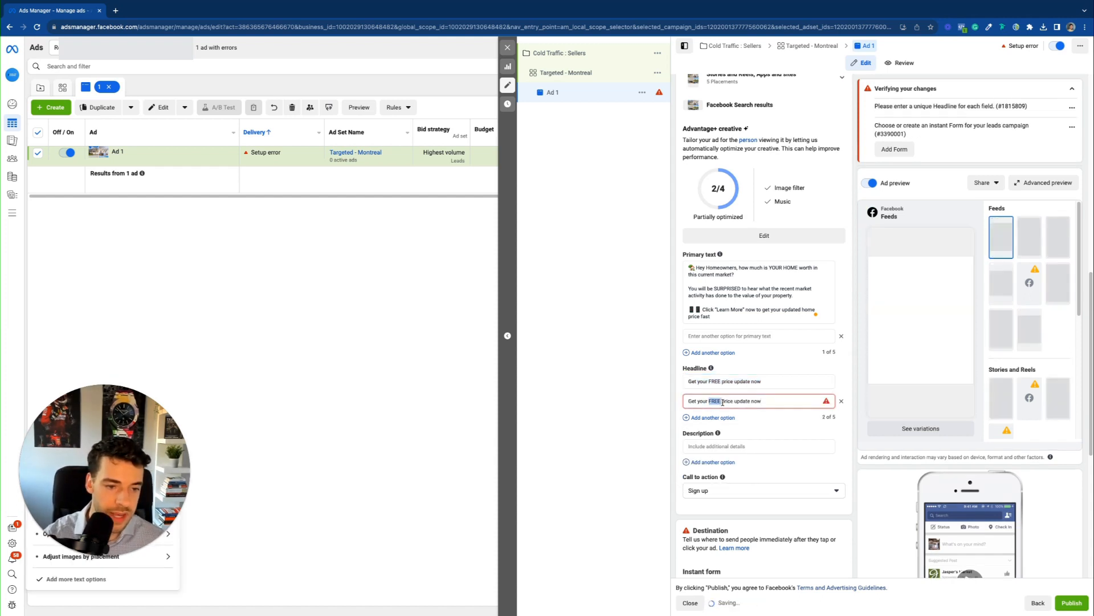
double_click(753, 402)
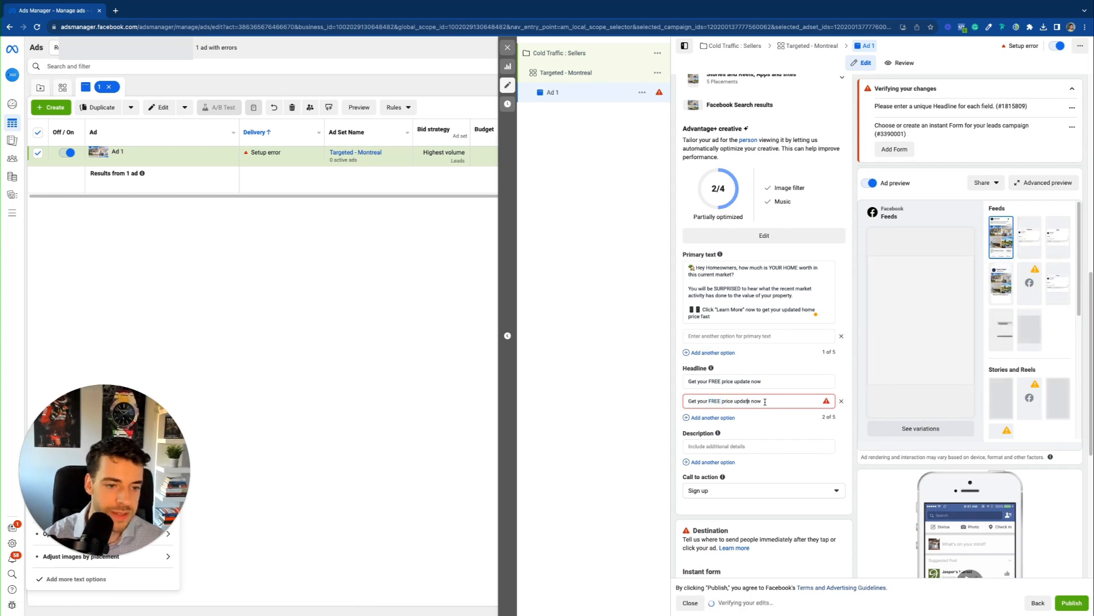
text(quickly)
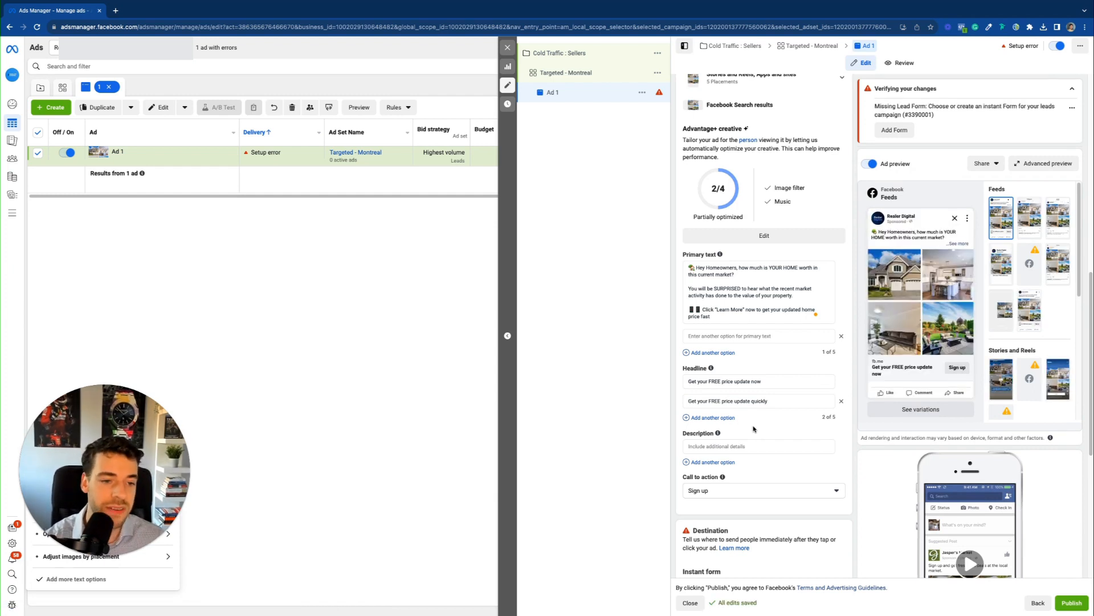
Enter the ad description "Do you know what your property is worth?".
scroll(752, 431, down, 1)
click(727, 397)
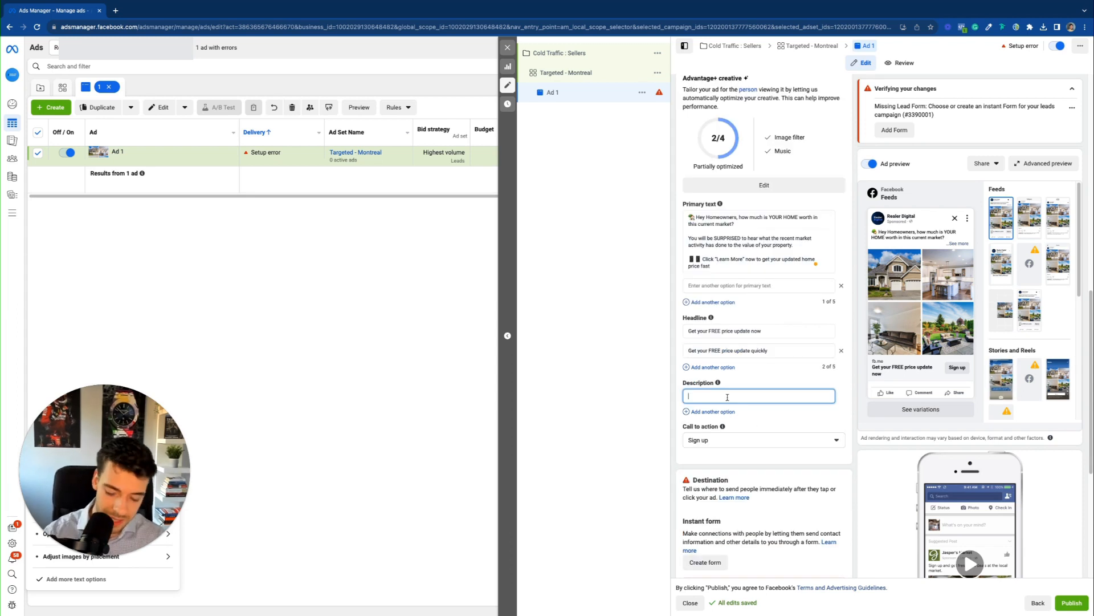
text(Do you know what)
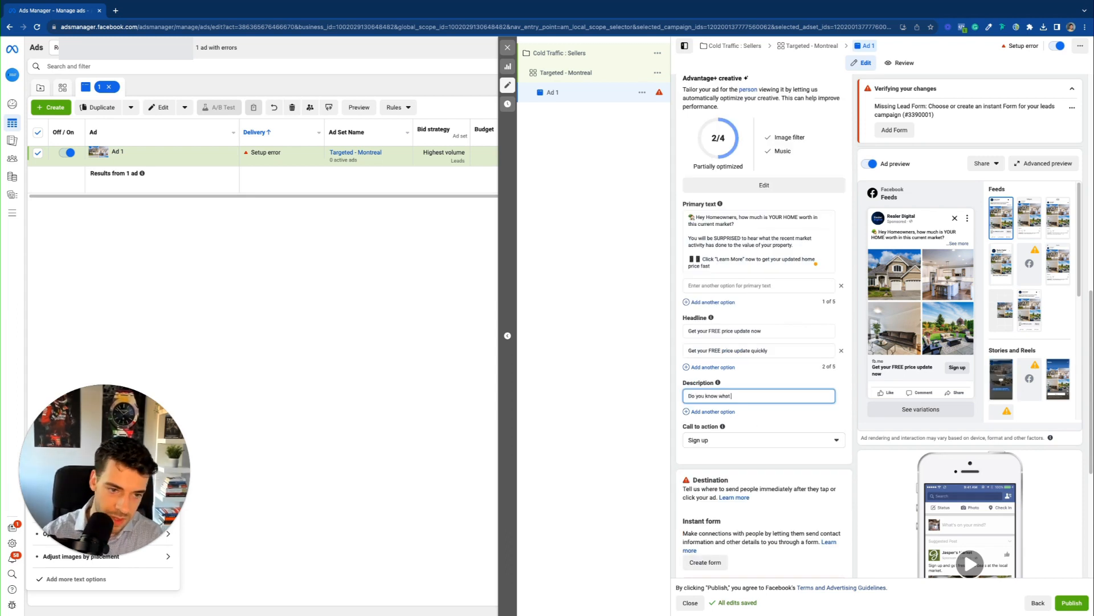
text( your property is)
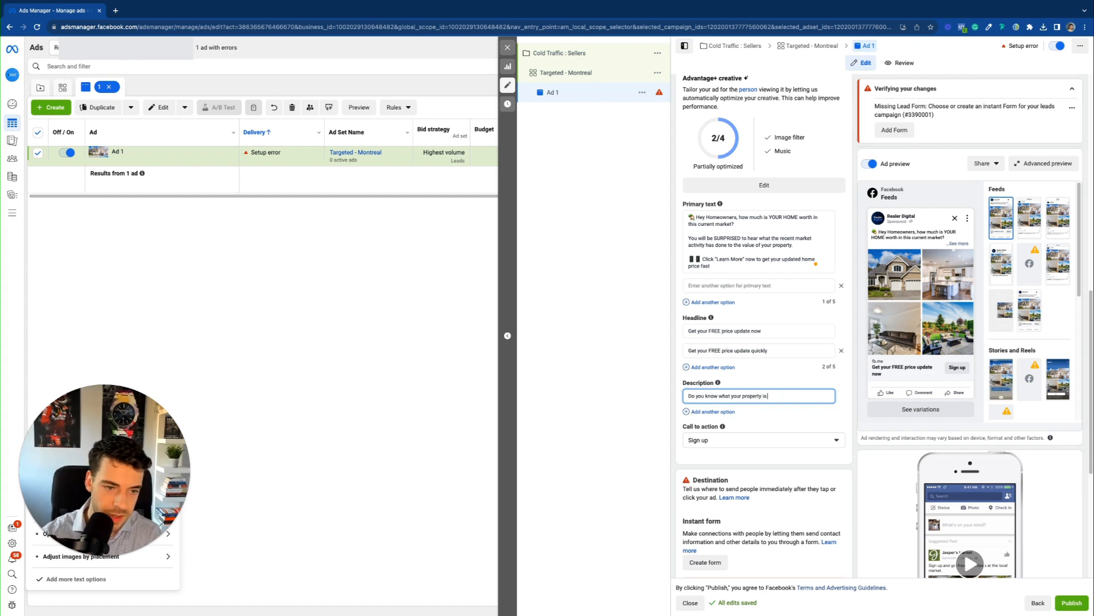
text( worth?)
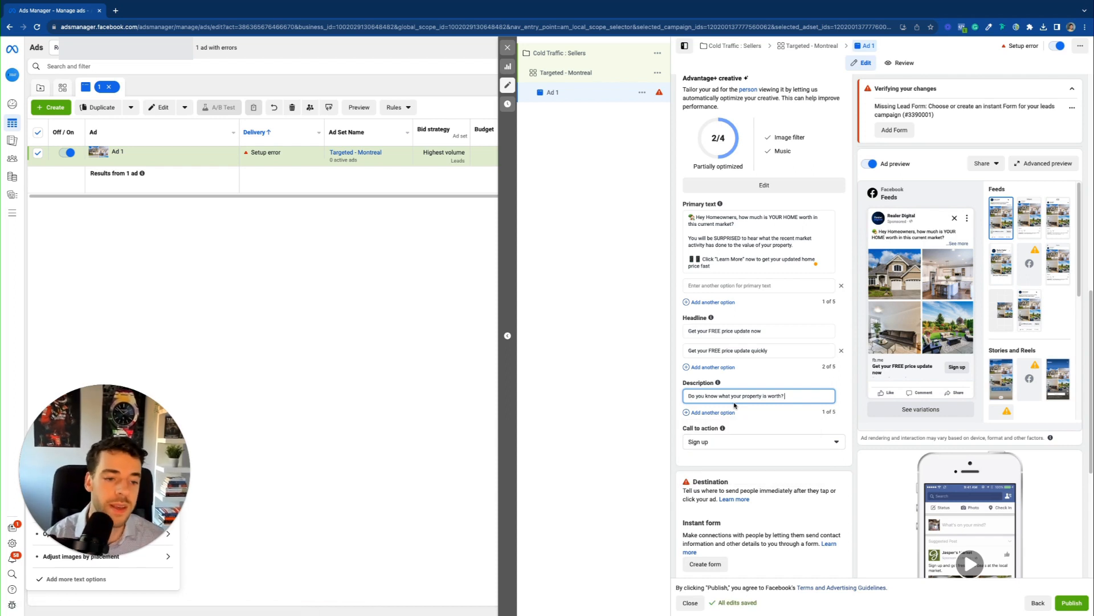
Set the ad's call to action to Learn more.
scroll(752, 425, down, 1)
click(728, 426)
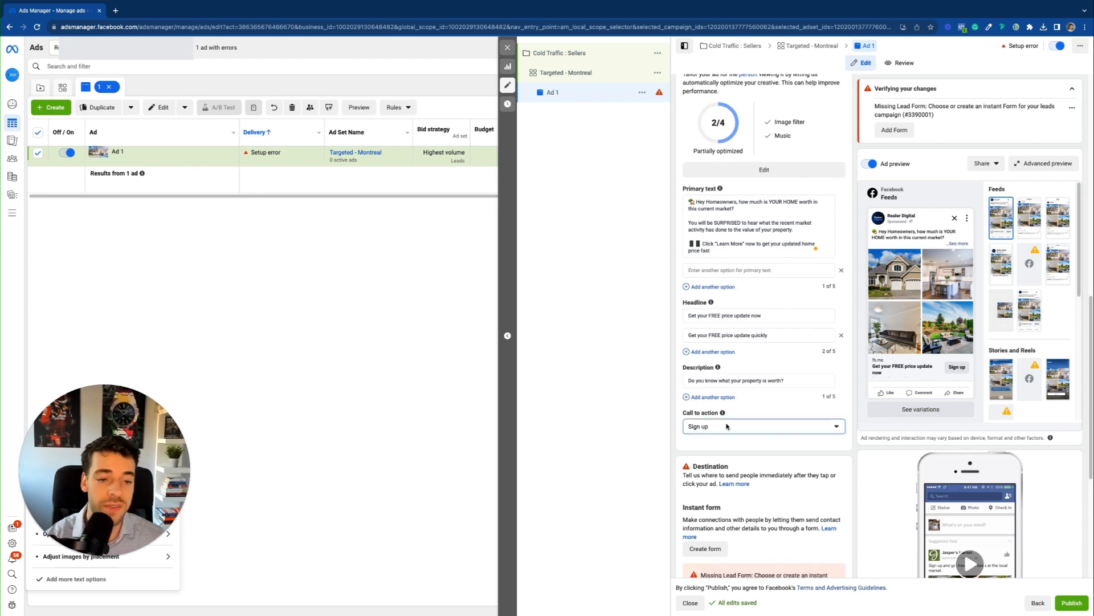
click(725, 426)
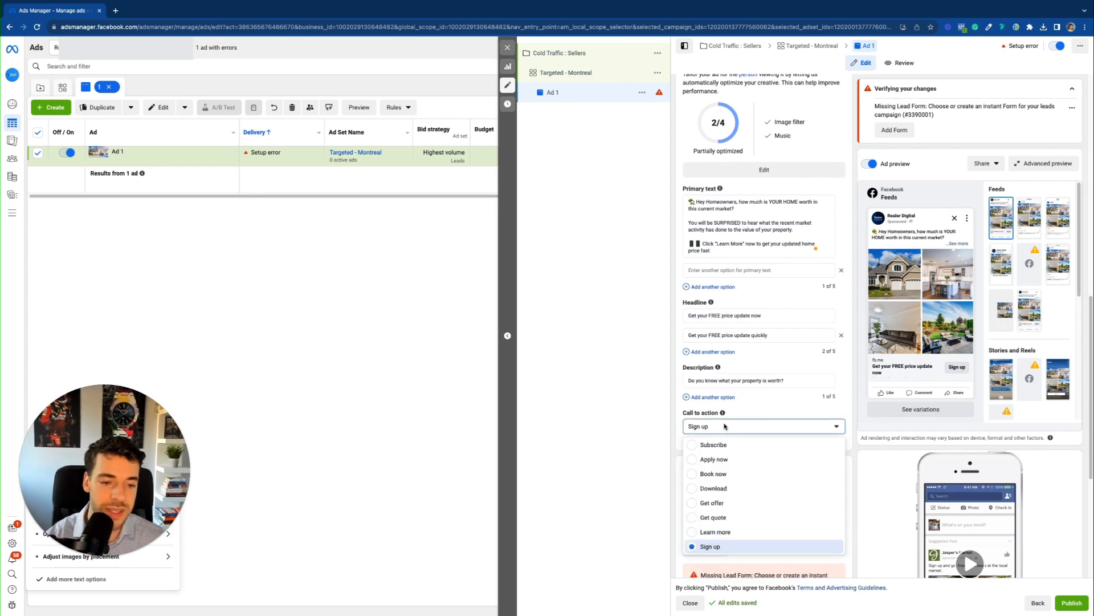
click(697, 531)
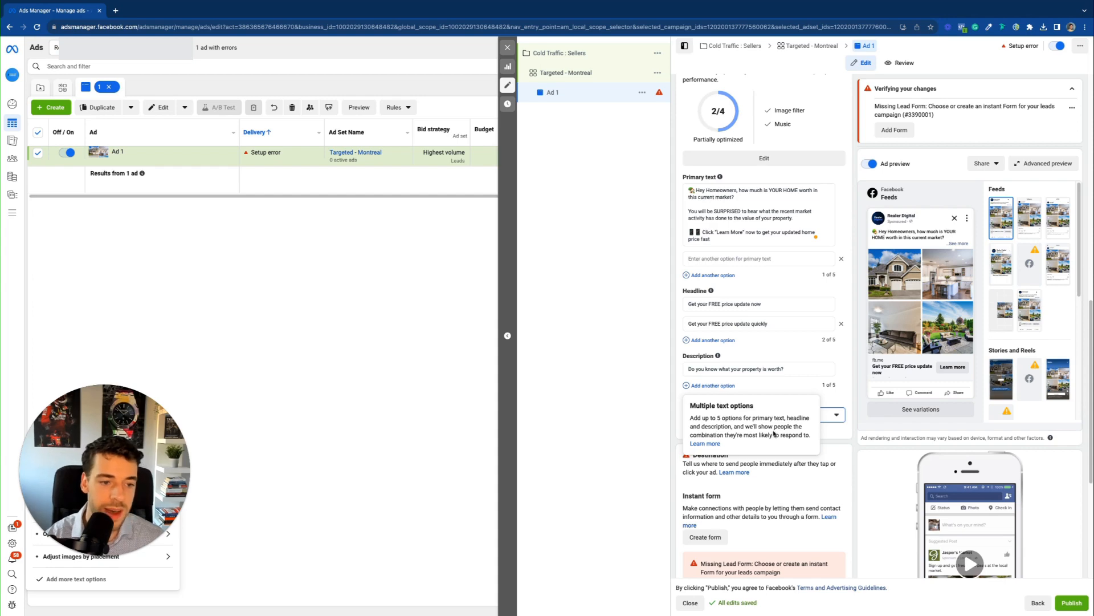
Start a new instant form for the ad's destination and name it "Seller Leads".
scroll(835, 442, down, 3)
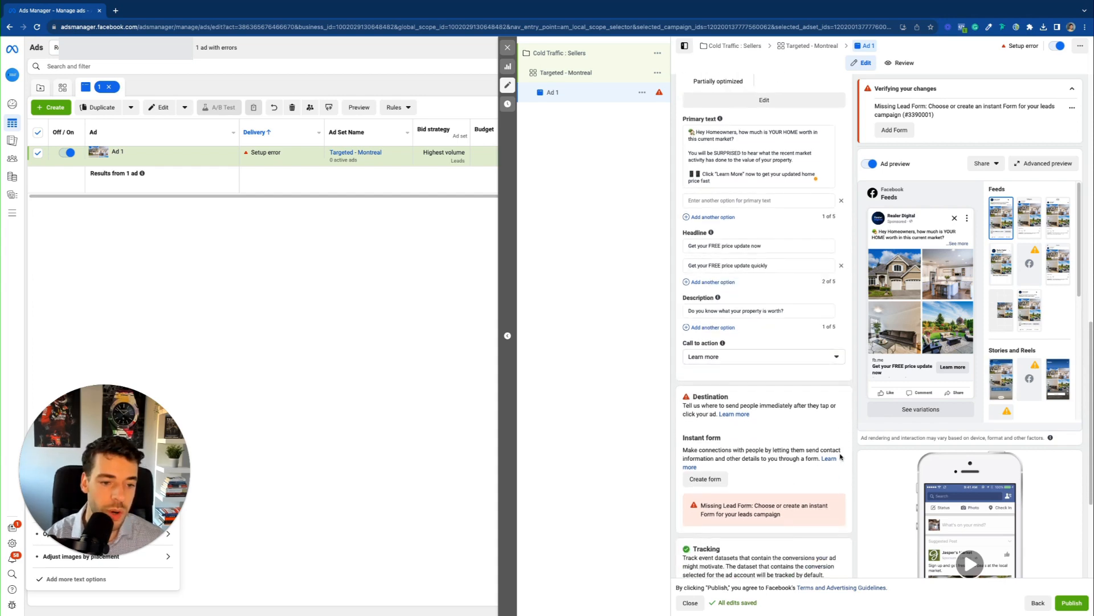
scroll(783, 437, down, 2)
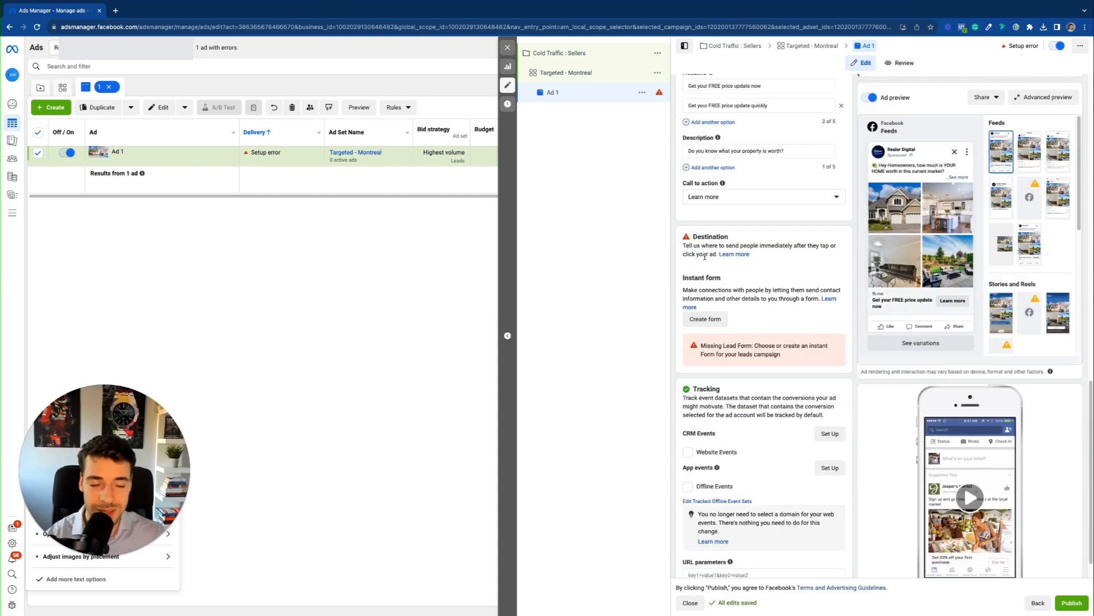
click(705, 319)
click(543, 318)
drag(415, 195, 312, 198)
text(S)
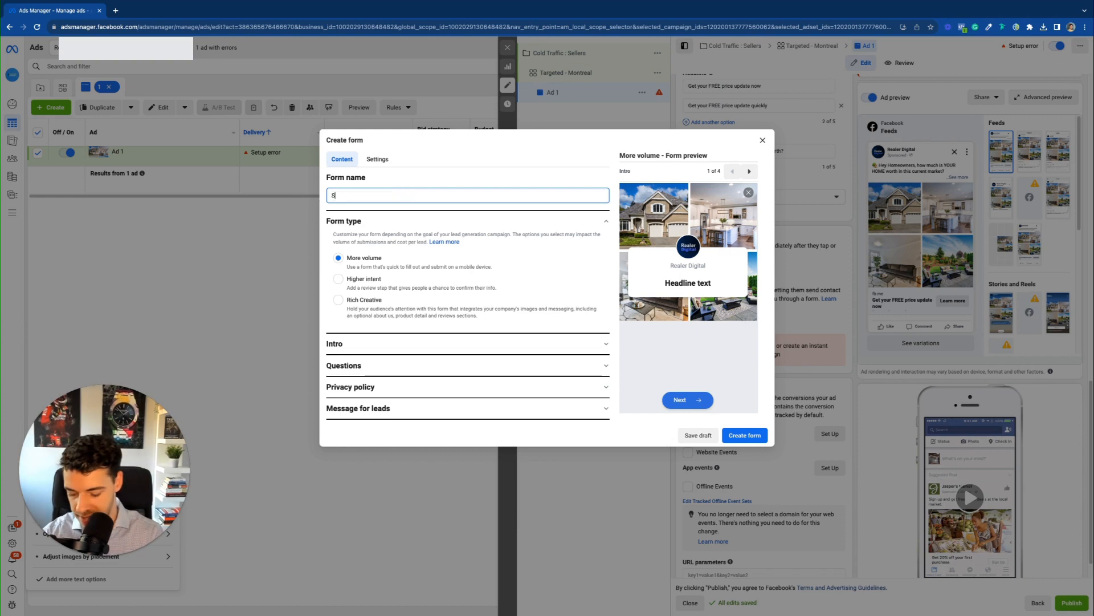
text(eller Leads)
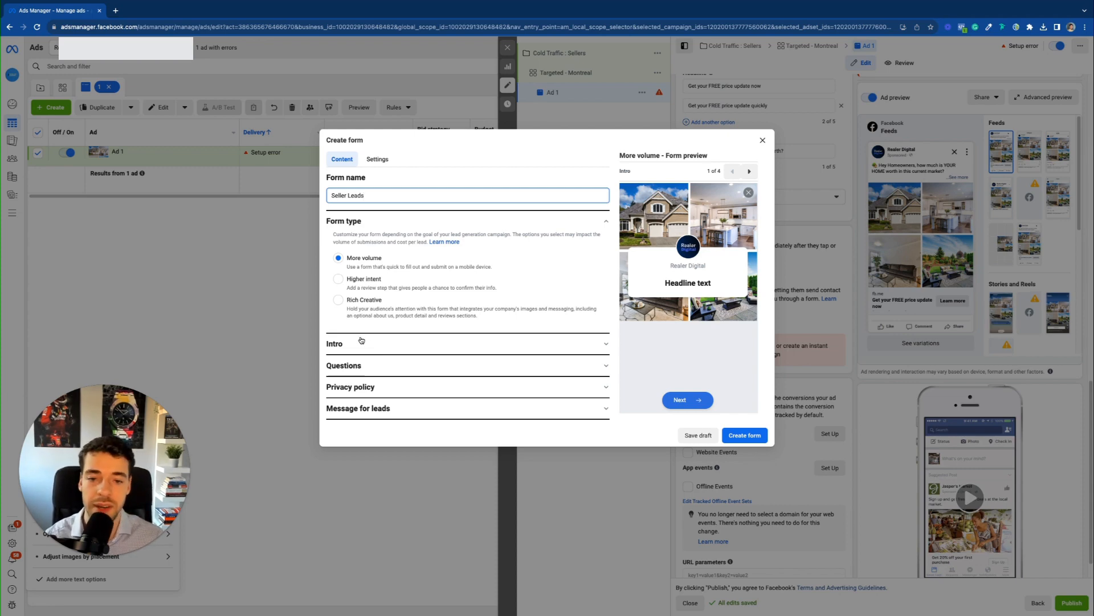
Try the Higher intent form type and return to More volume.
click(339, 279)
click(339, 264)
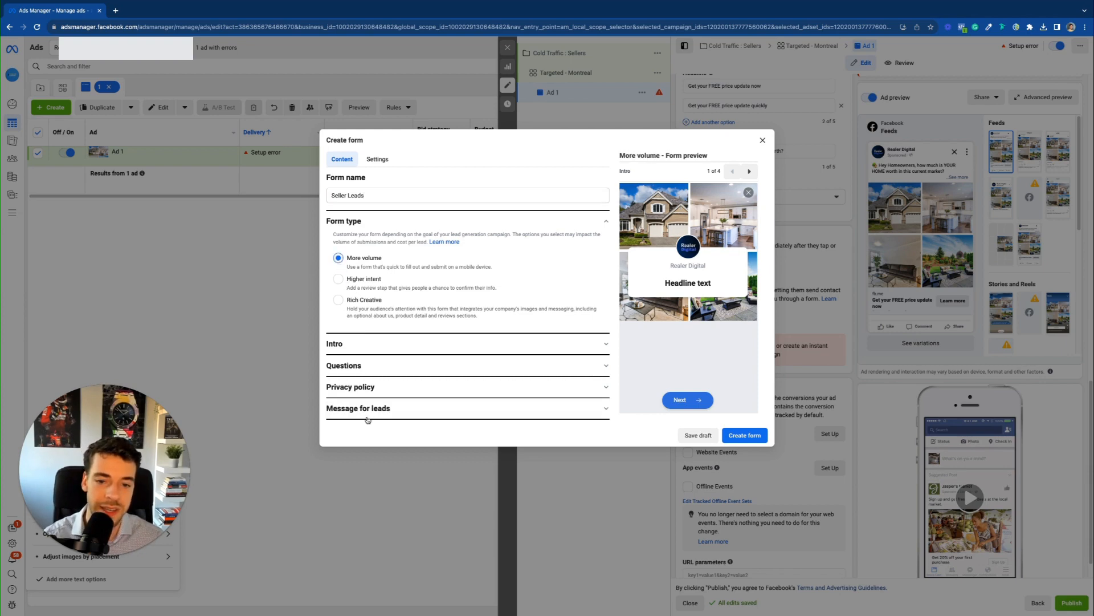
click(339, 279)
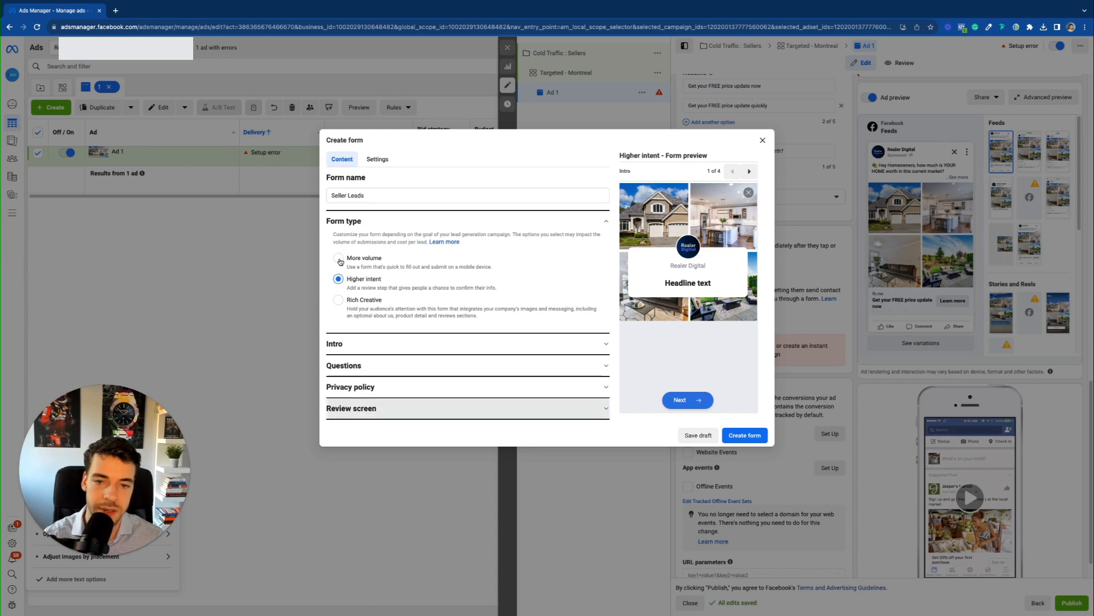
click(340, 257)
Enter the greeting headline "Get your FREE home update now!" in the form's intro.
click(364, 345)
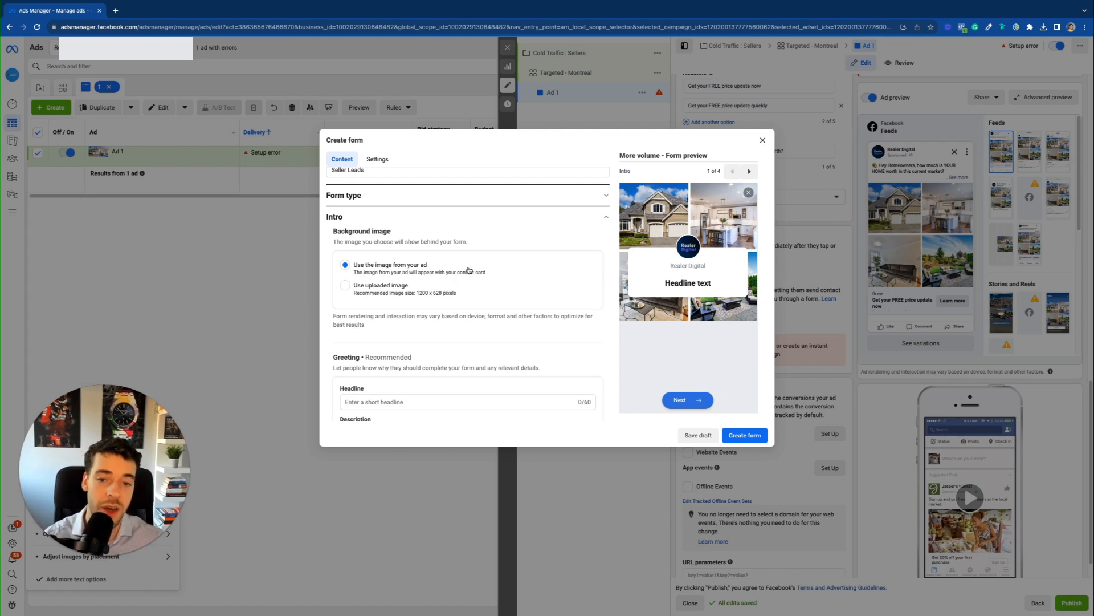
scroll(460, 263, down, 3)
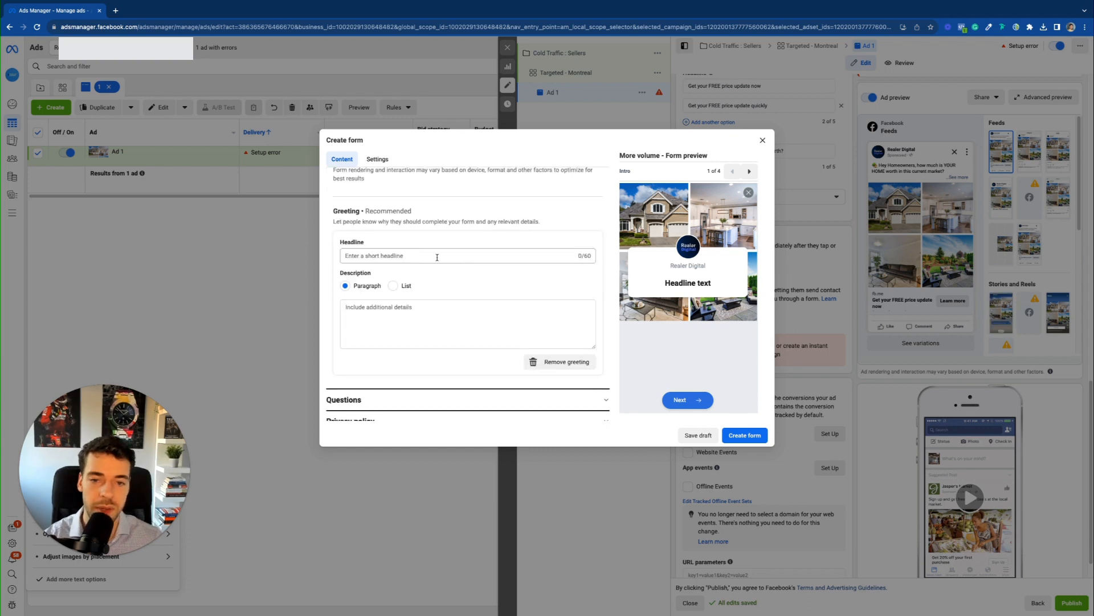
click(437, 257)
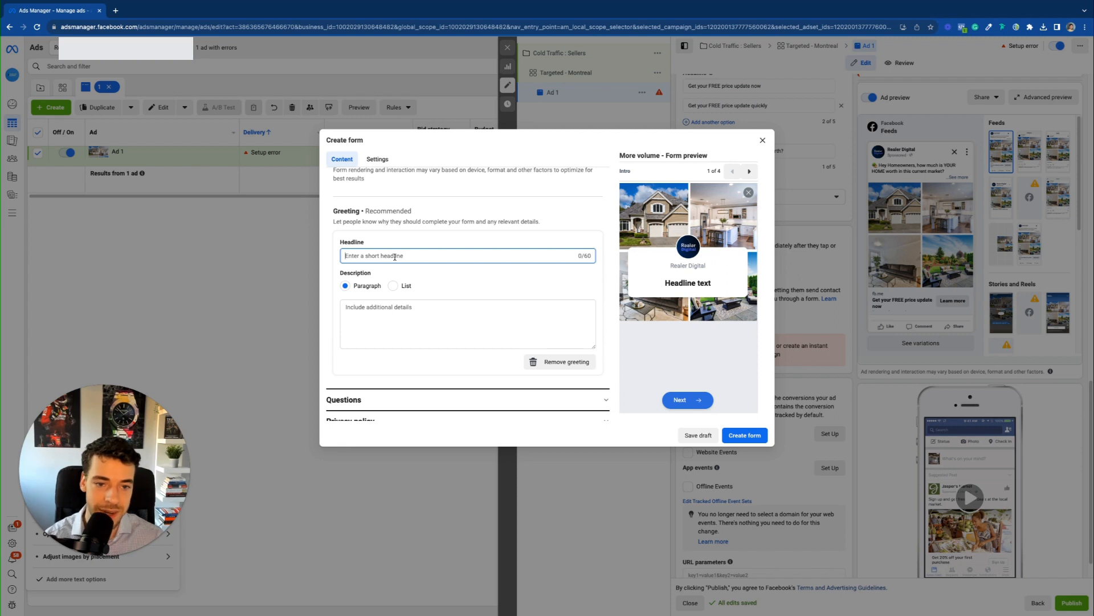
text(Get your )
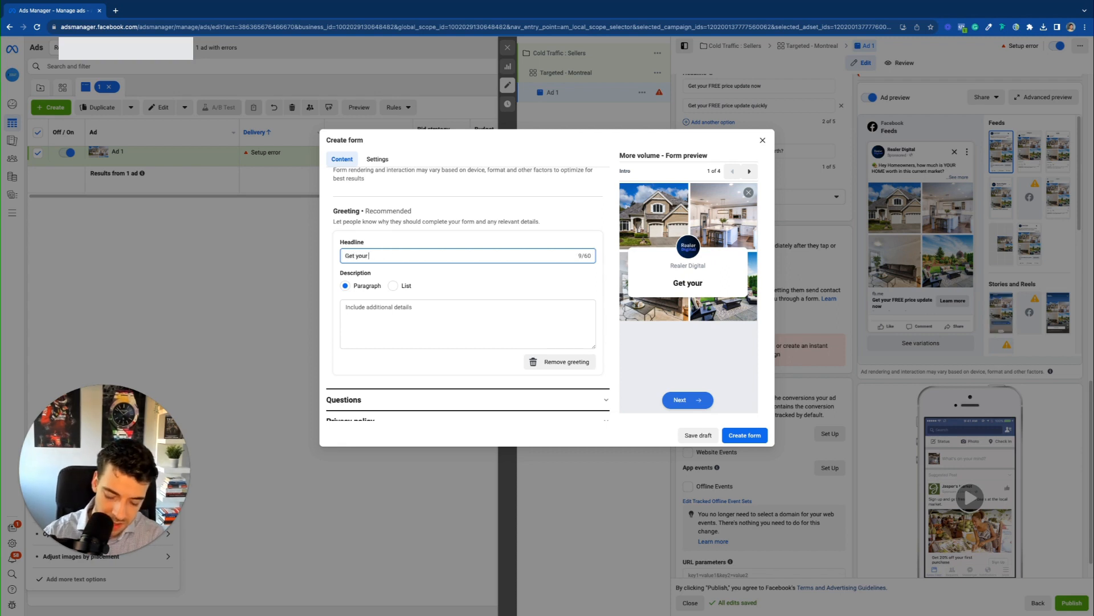
text(FREE home update now!)
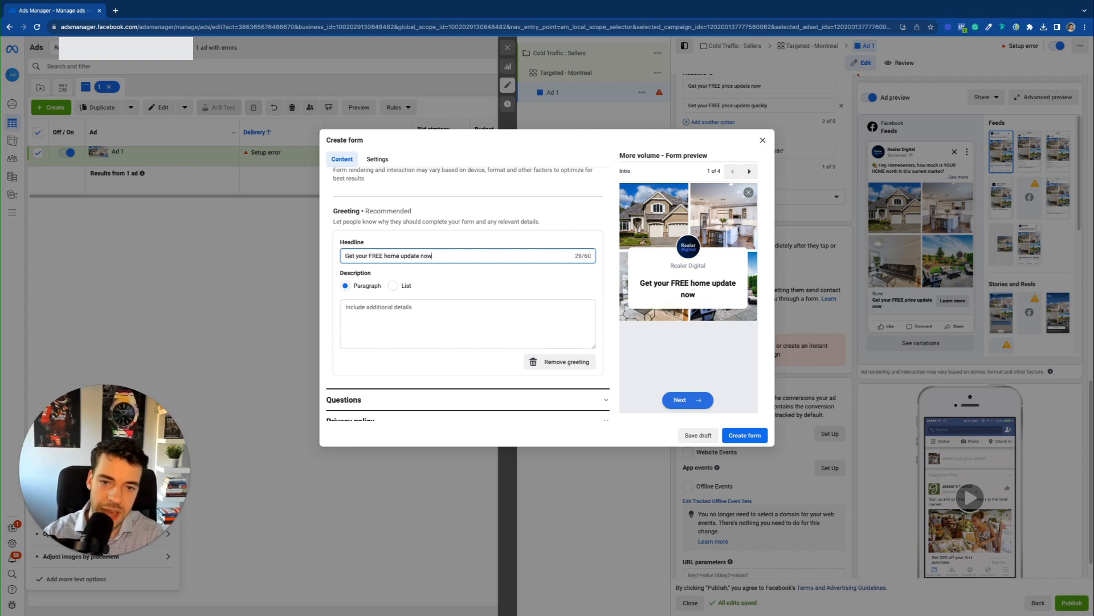
Enter the greeting description "Do you know what your property is worth? Fill up this quick survey!" as a paragraph.
click(395, 315)
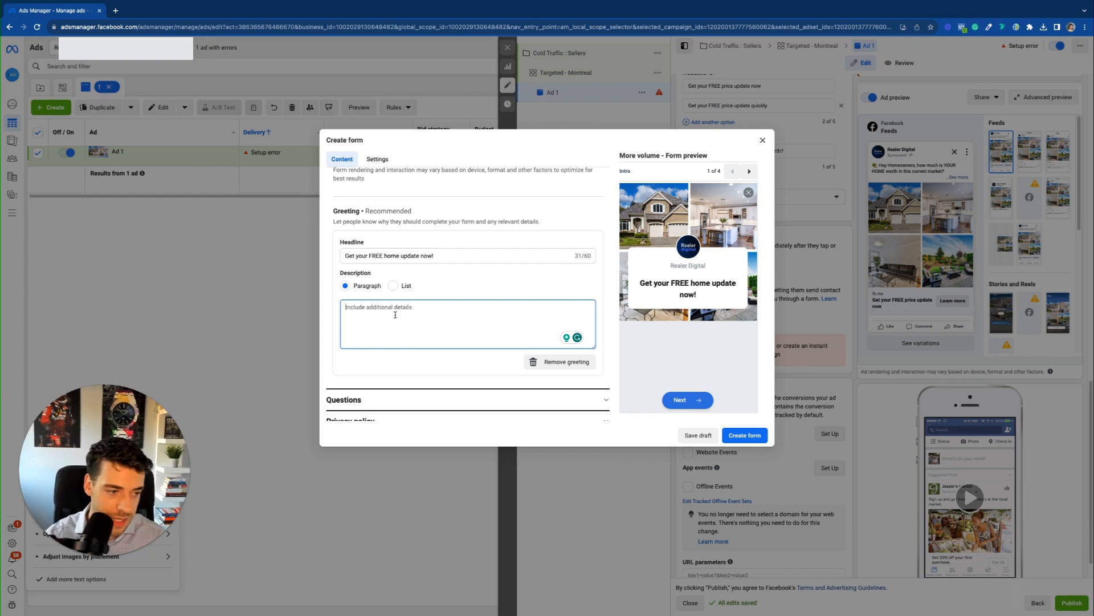
text(Do you know )
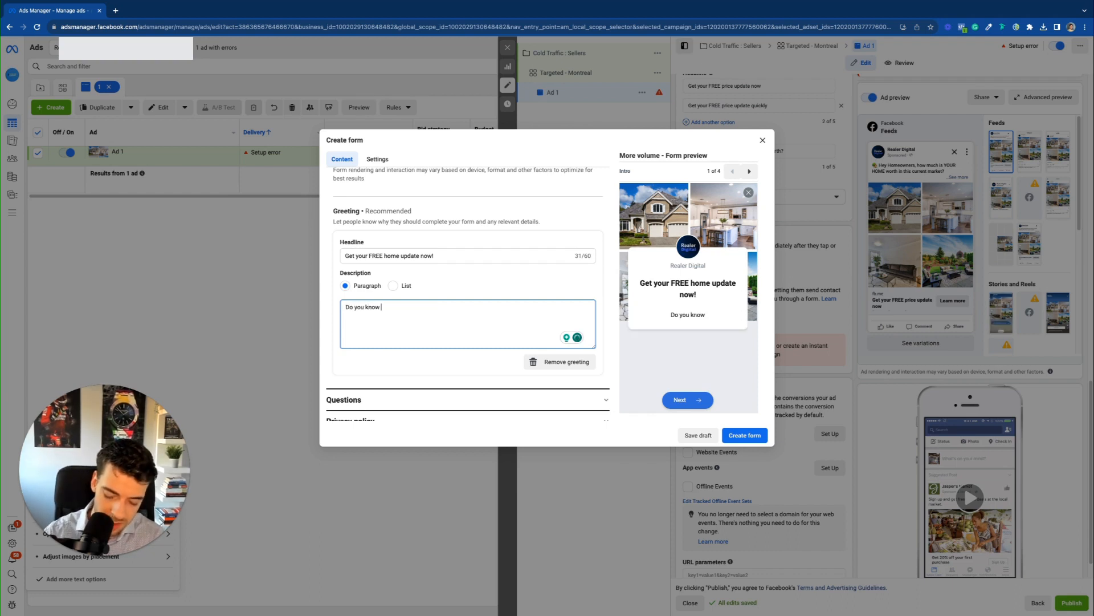
text(what your prop)
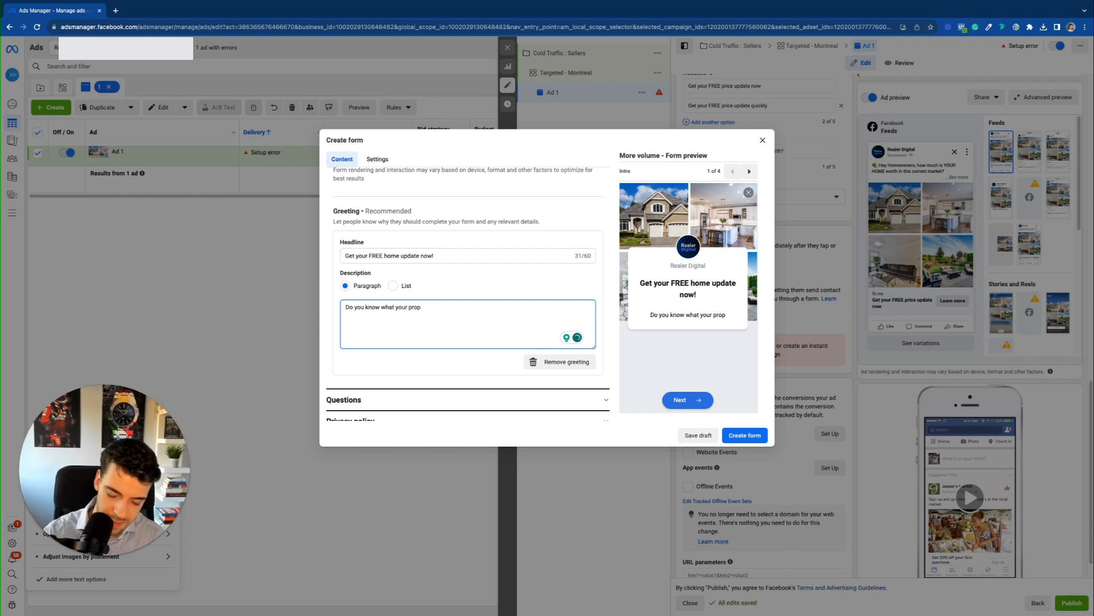
text(erty is wor)
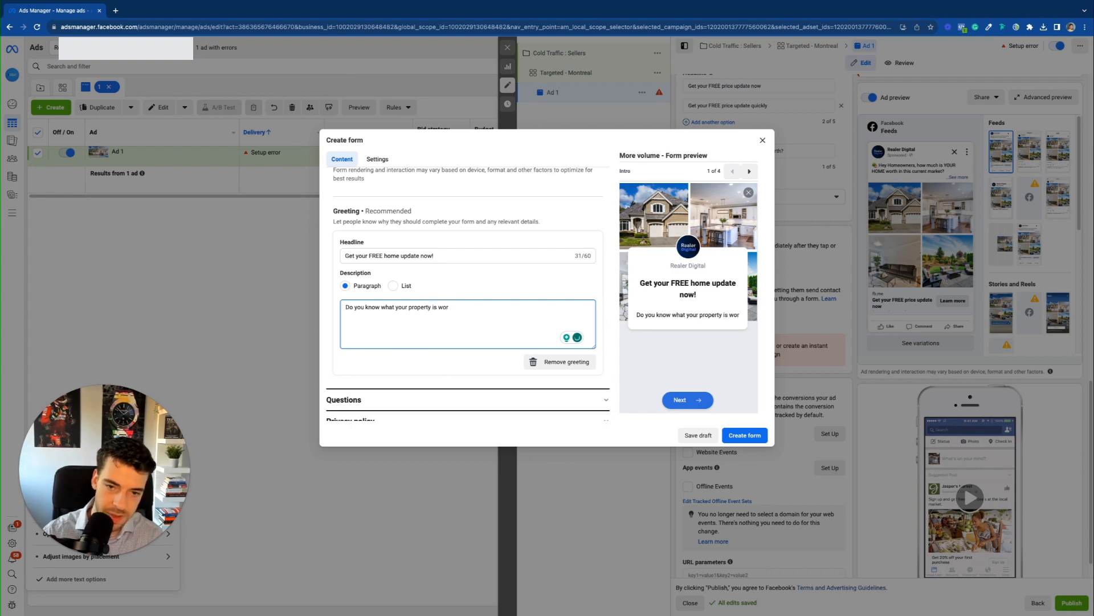
text(th? Fill up this quick survey!)
Collapse the form's Intro section and open the Questions section with its custom and prefill questions.
scroll(468, 285, up, 5)
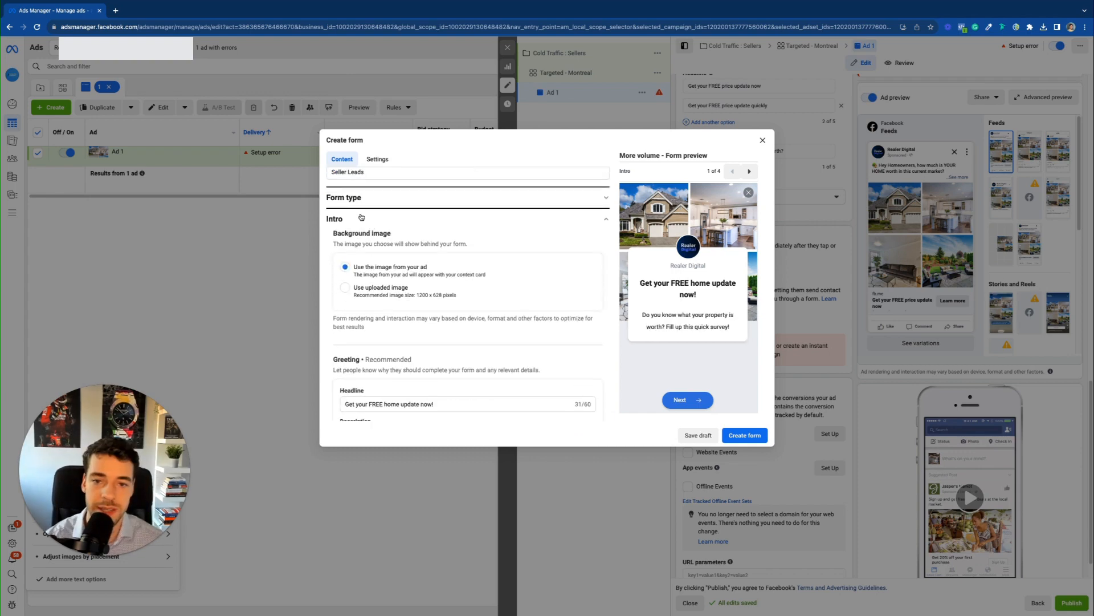
click(362, 218)
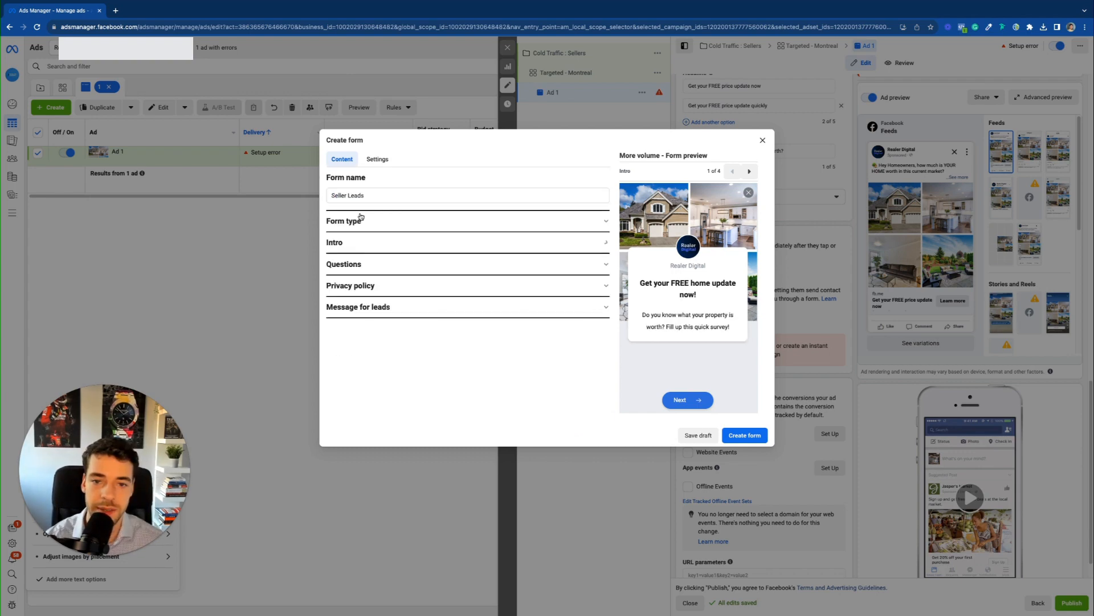
click(347, 265)
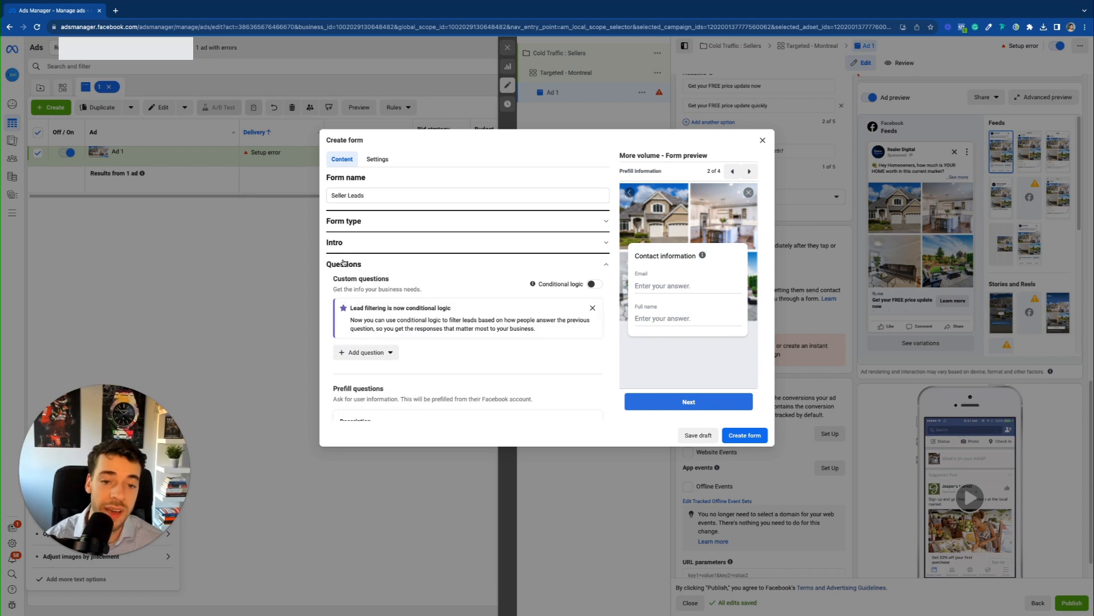
scroll(405, 338, down, 3)
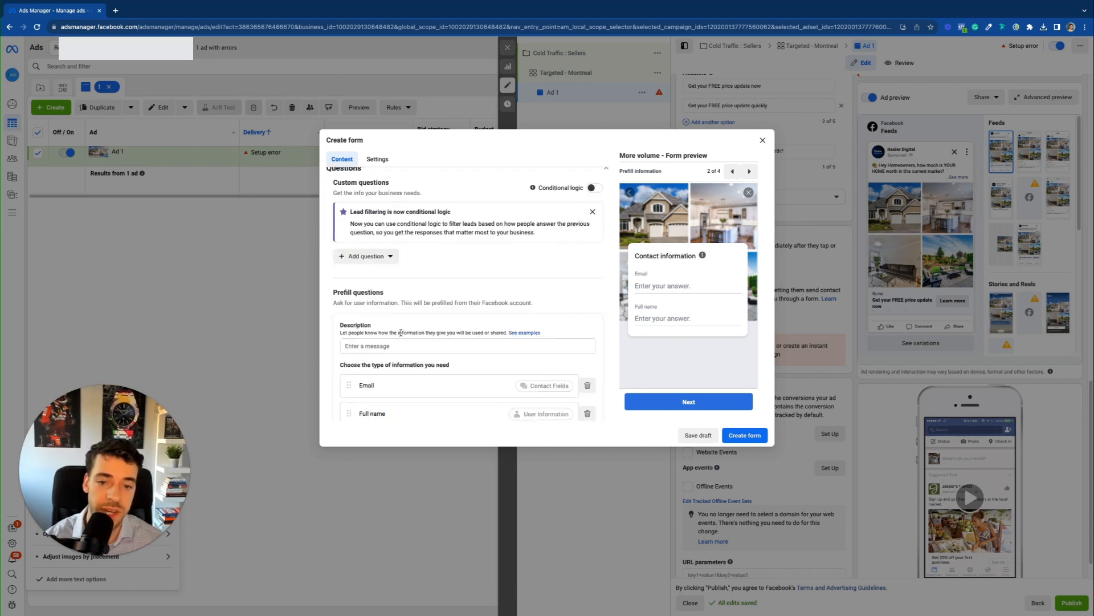
scroll(401, 321, up, 3)
scroll(403, 314, down, 2)
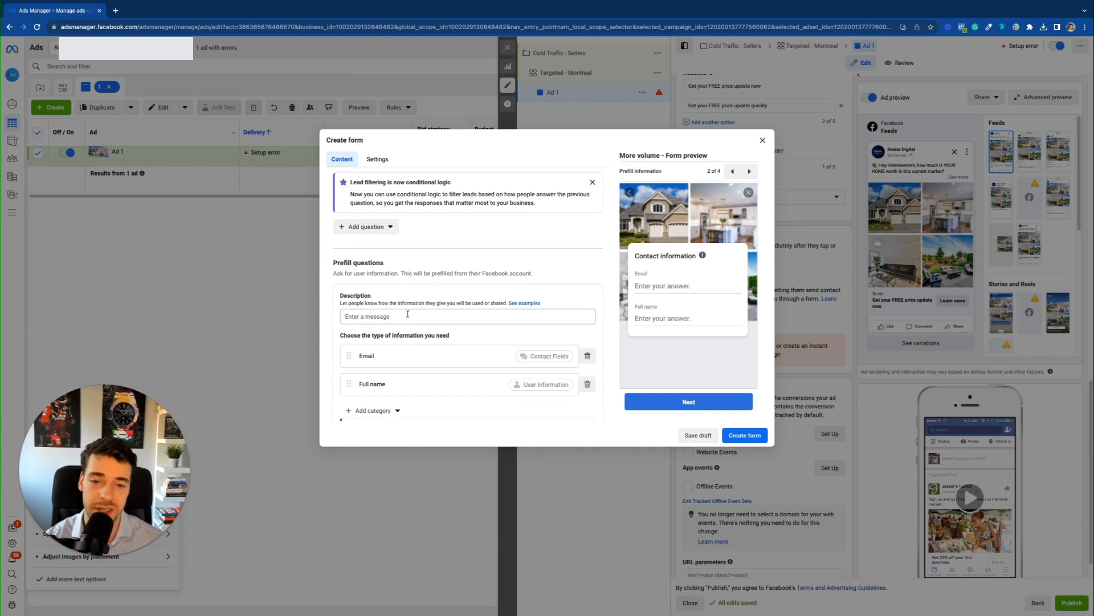
scroll(408, 314, up, 1)
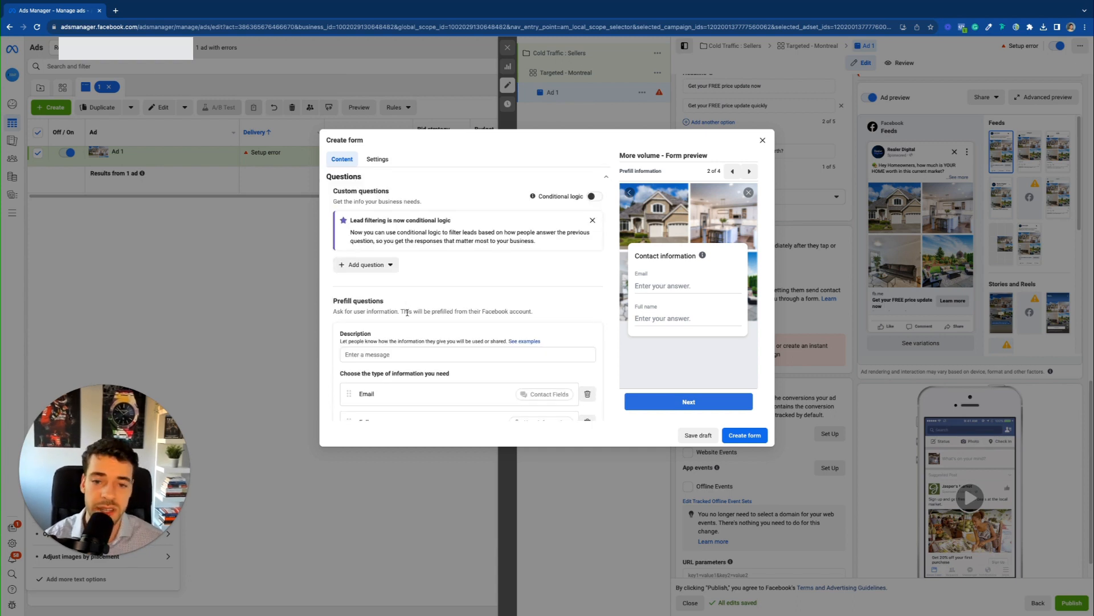
Enter the prefill questions' description "Enter your informations so we know where to send the home report!".
scroll(408, 313, down, 2)
click(373, 279)
text(En)
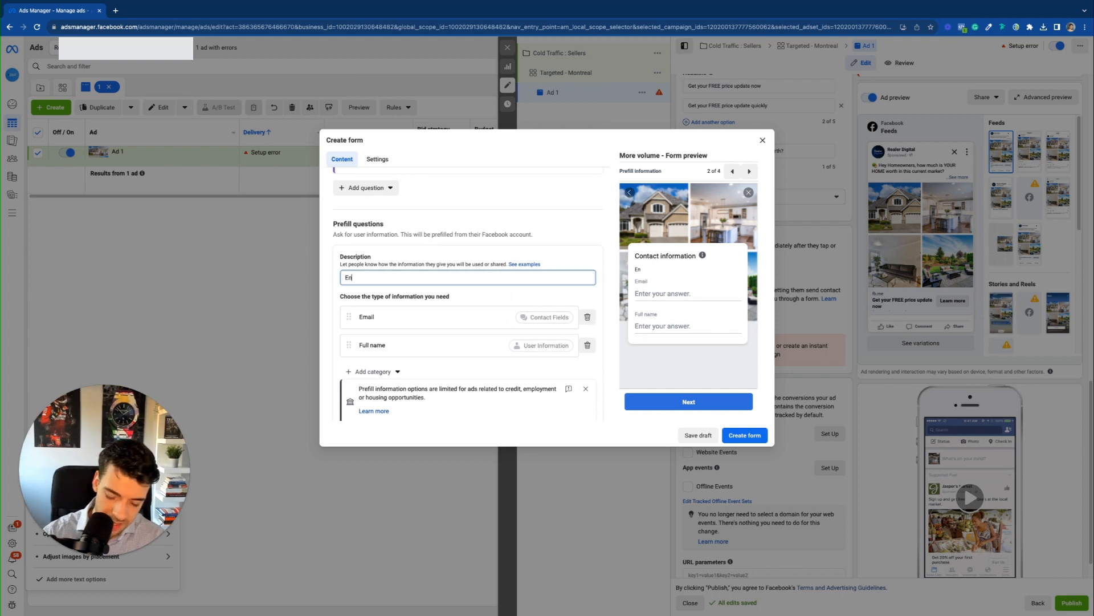
text(ter your informations )
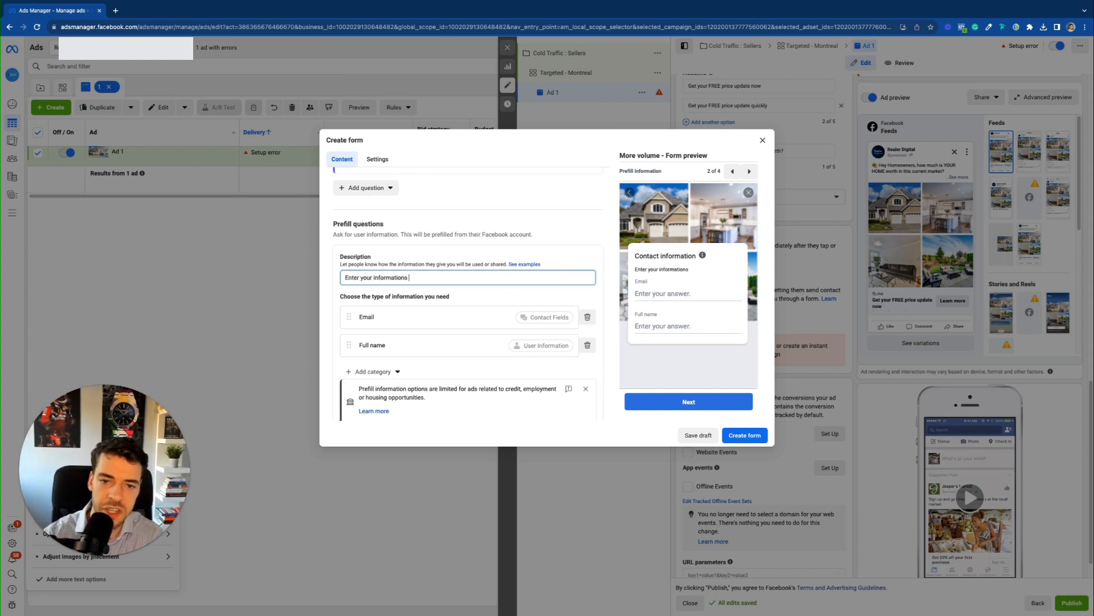
text(so we know where )
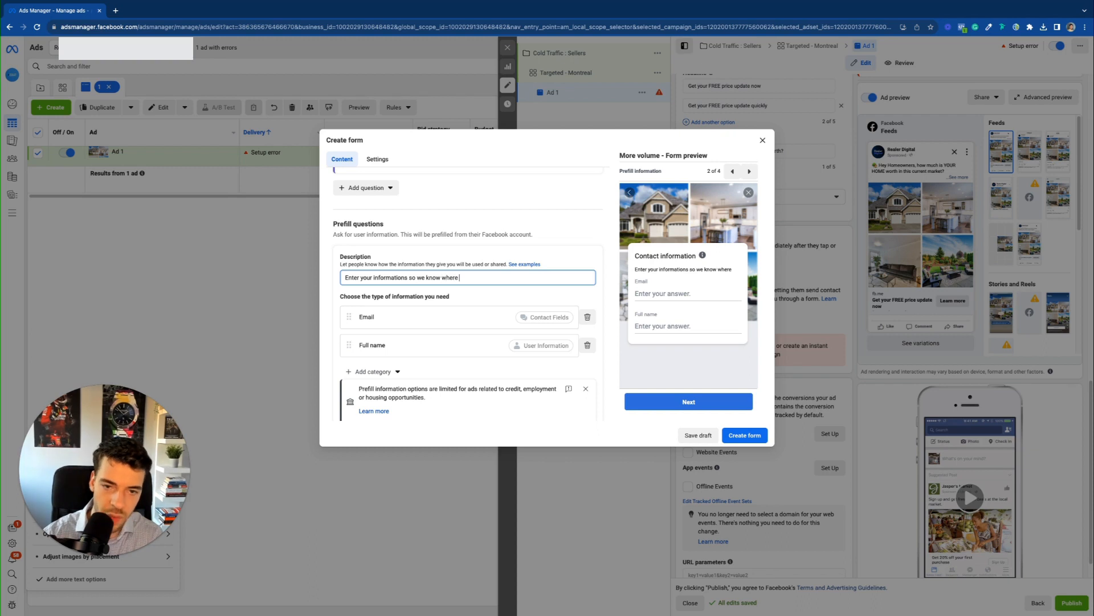
text(to send the)
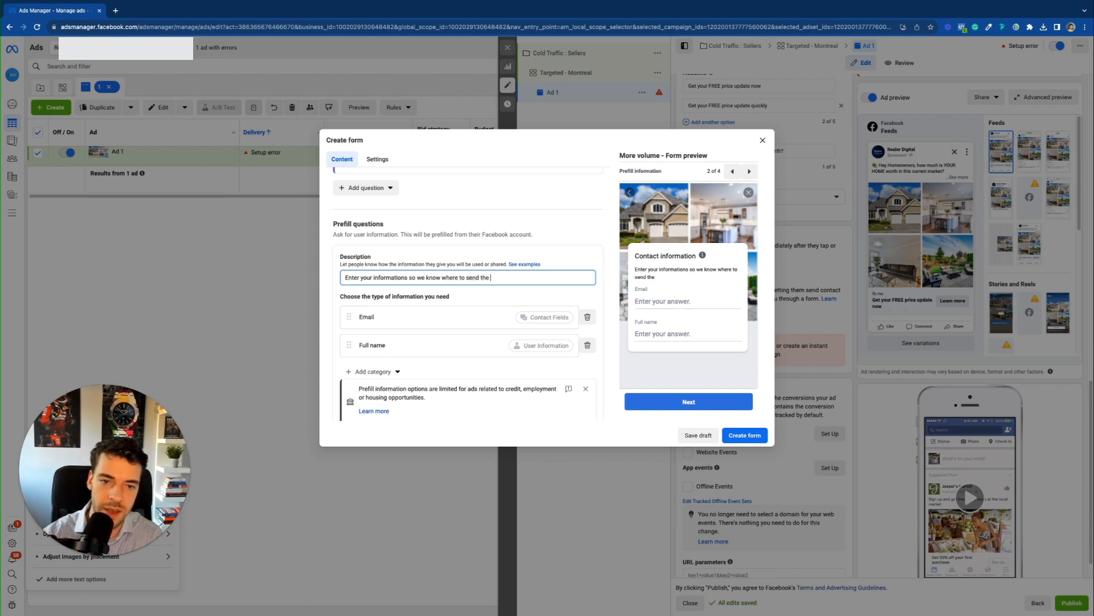
text( home report!)
Move Full name above Email in the prefill questions and add the Phone number contact field.
scroll(397, 298, down, 1)
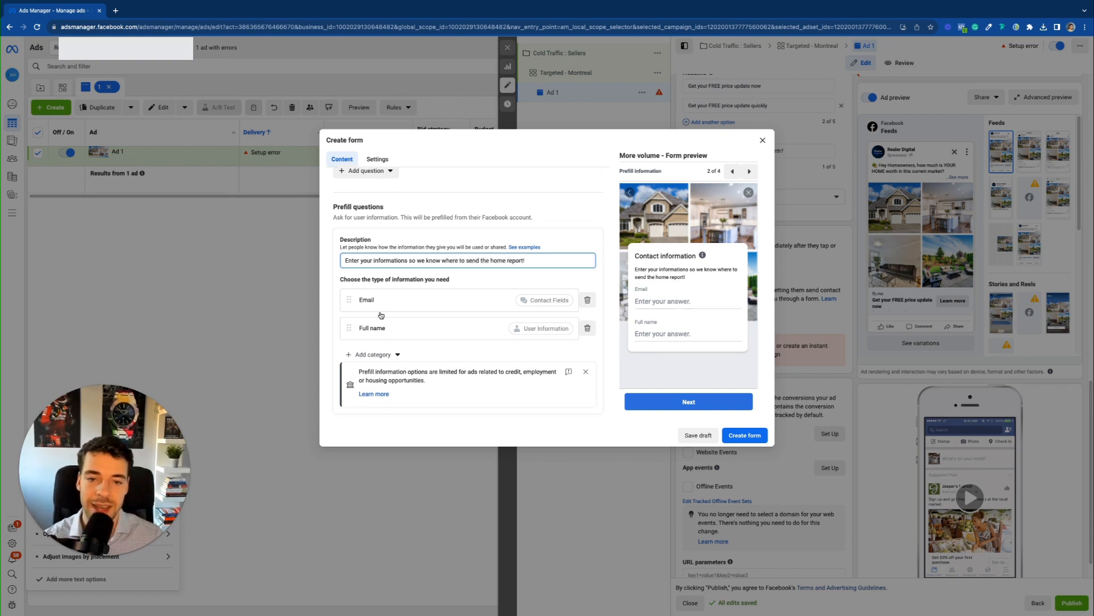
drag(349, 329, 352, 287)
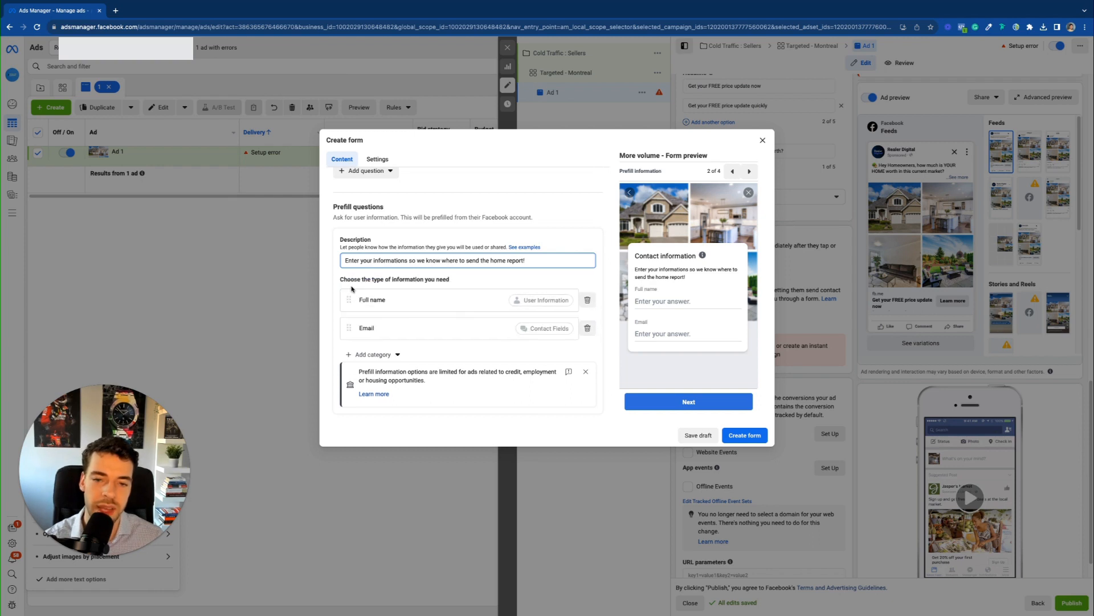
click(378, 356)
mouse_move(397, 379)
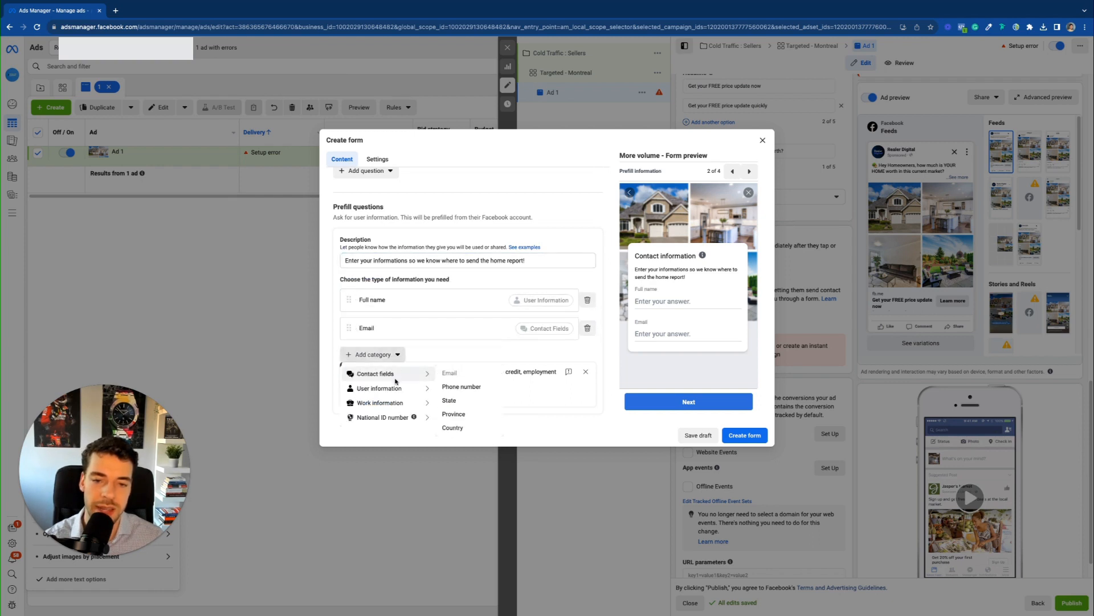
click(456, 387)
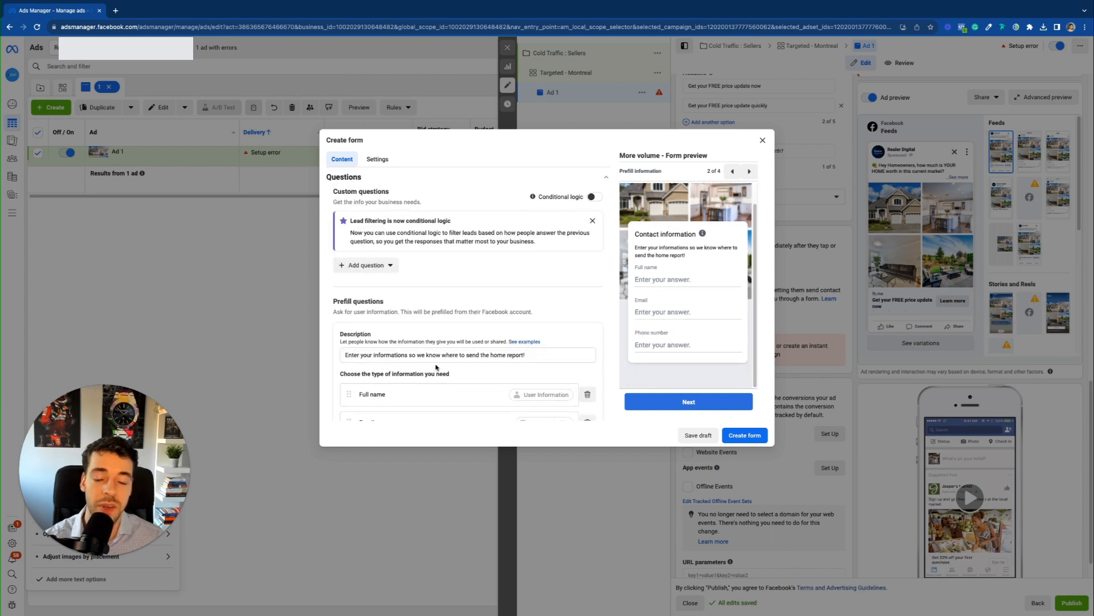
Add a multiple choice custom question reading "How soon are you looking to sell?".
click(386, 266)
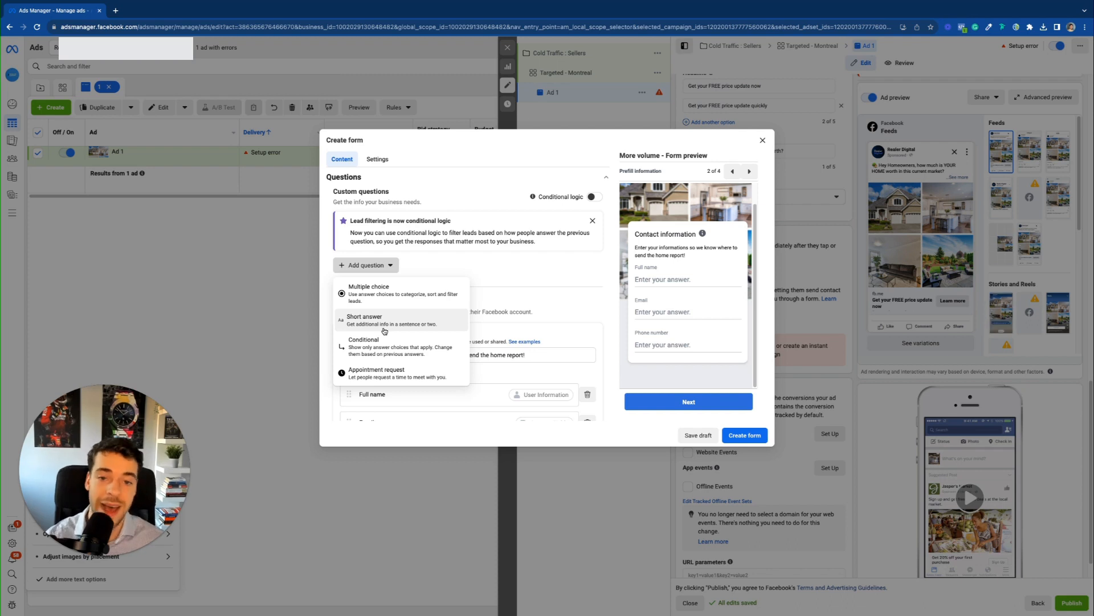
click(380, 297)
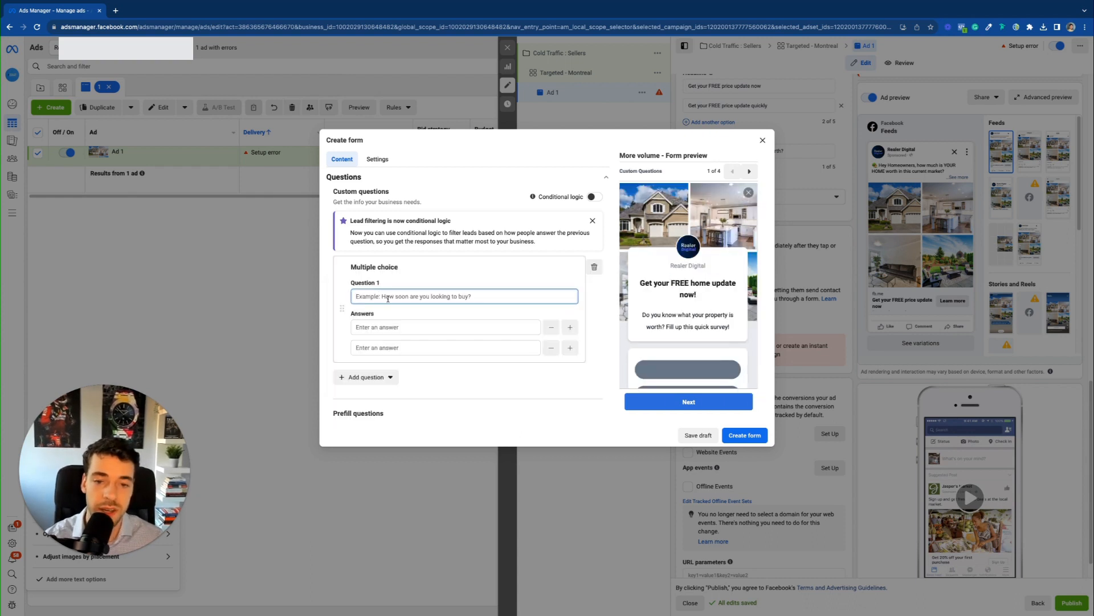
text(How soon are yu)
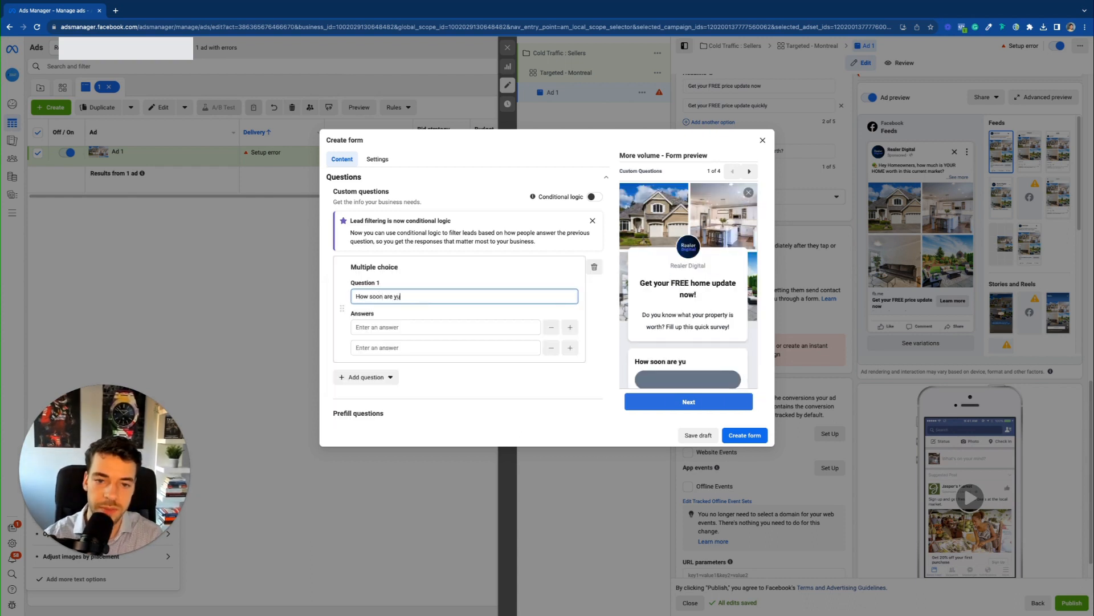
key(BackSpace)
text(ou looking to sell?)
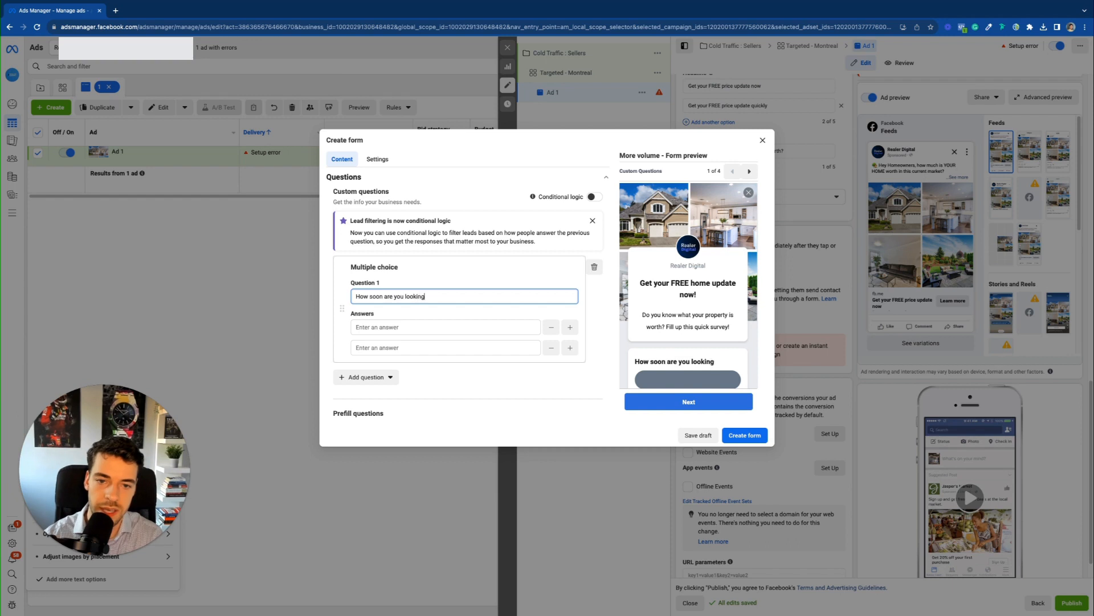
Give the selling-time question the four answers "0-3 months", "4-6 months", "6-8 months" and "8 months+".
click(418, 328)
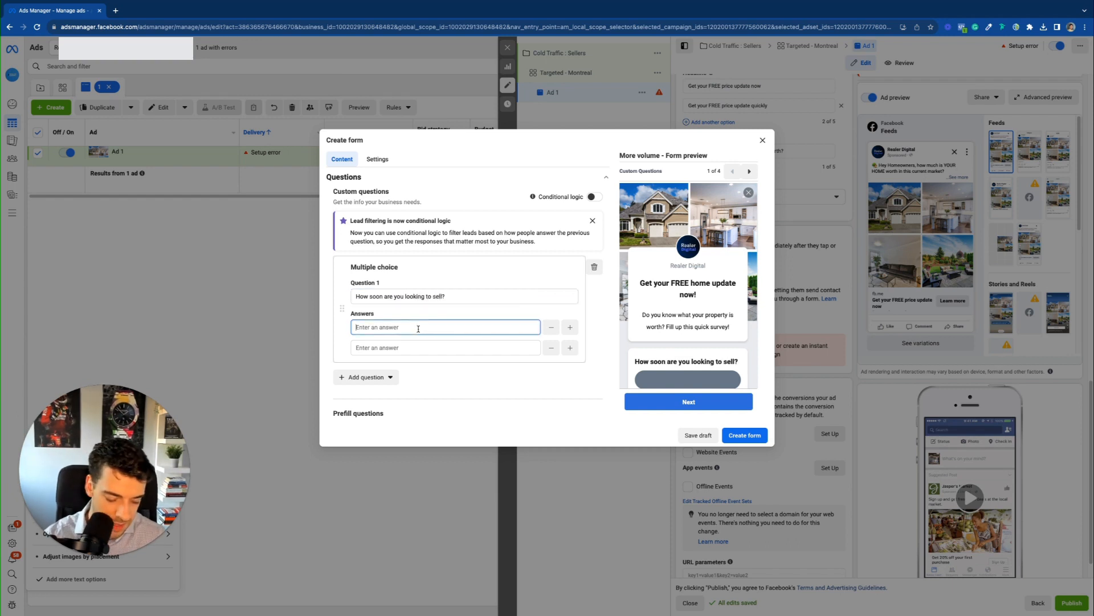
text(0.3 months)
click(428, 346)
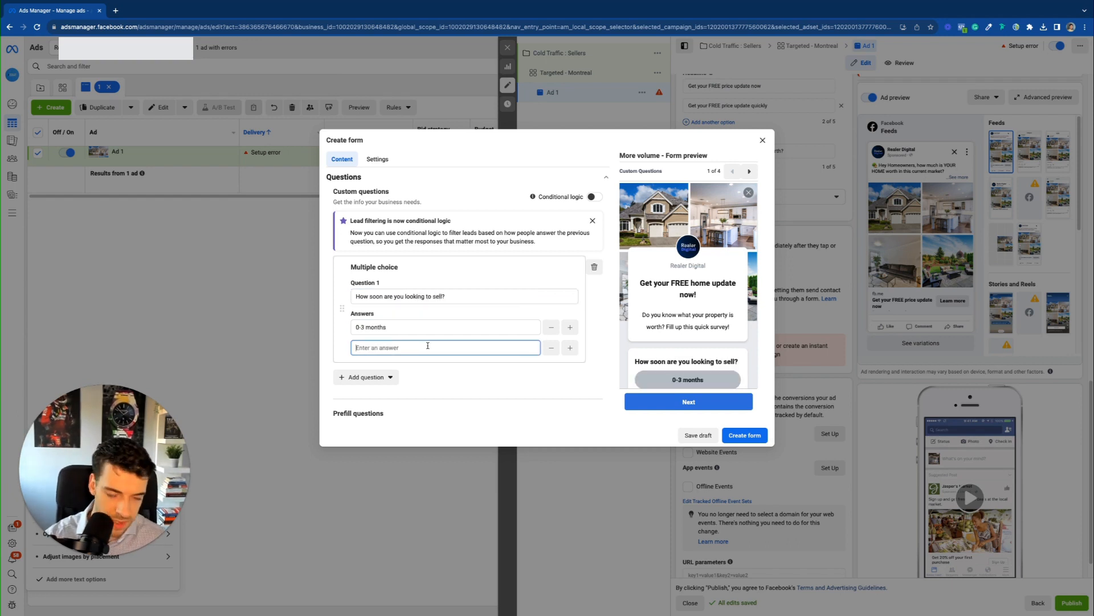
text(4-6 months)
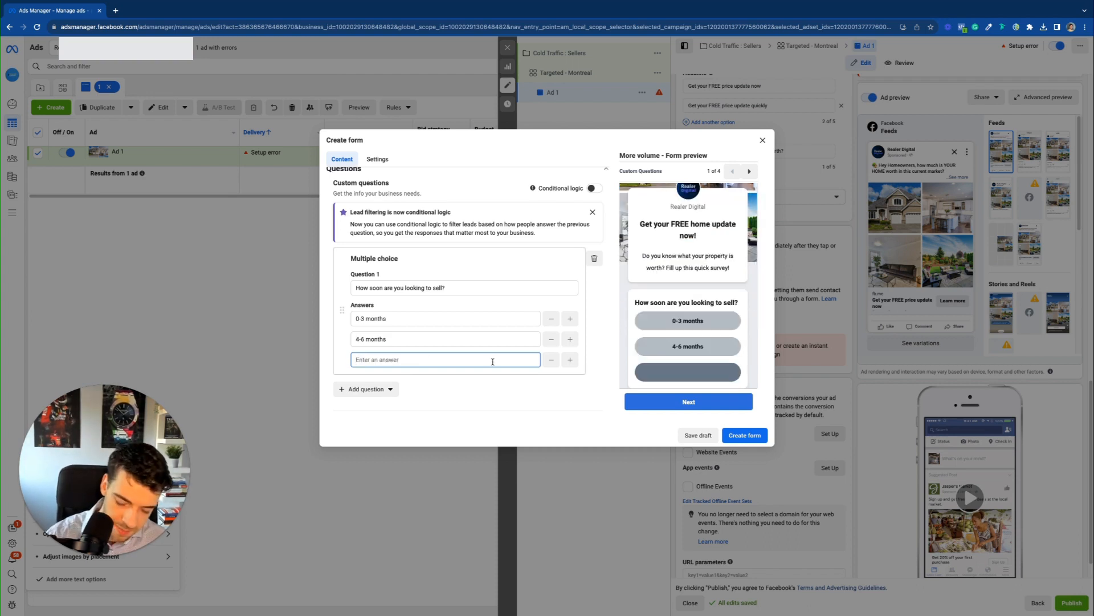
text(6-8 months)
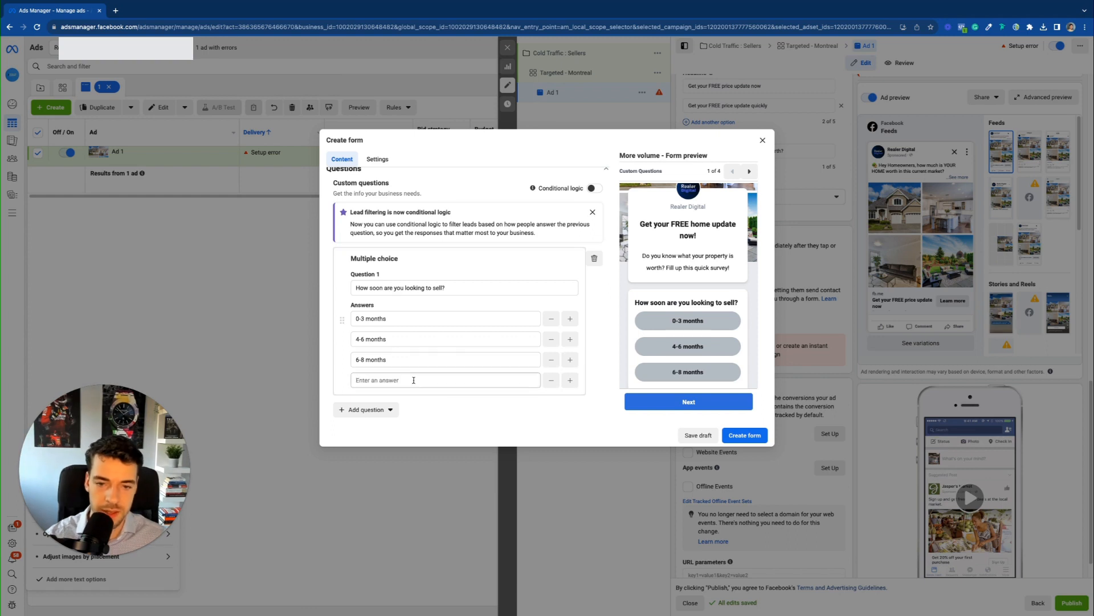
click(446, 377)
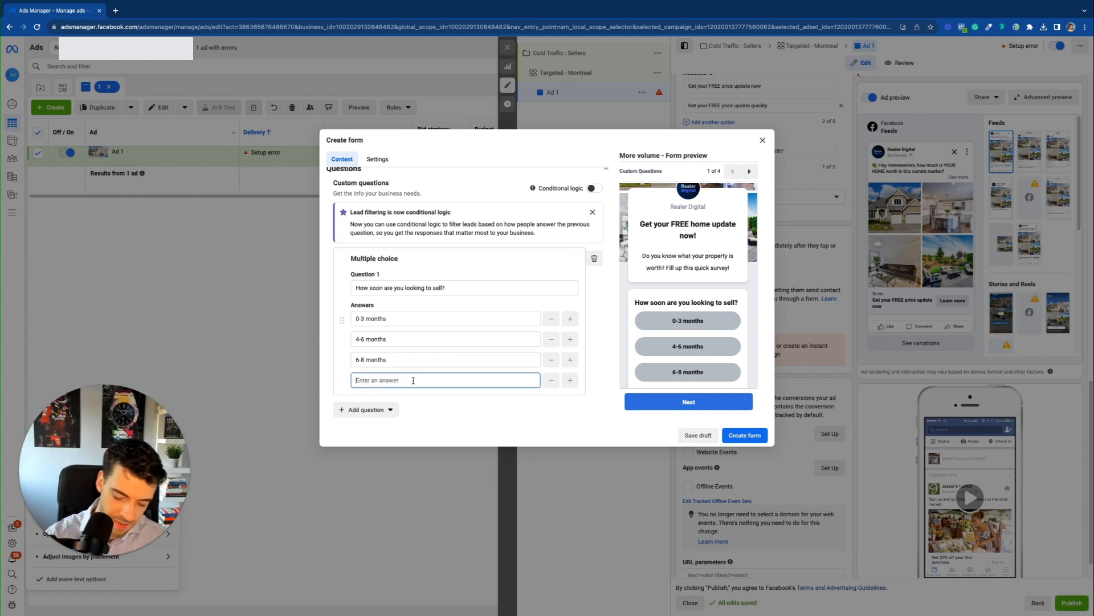
text(8 months)
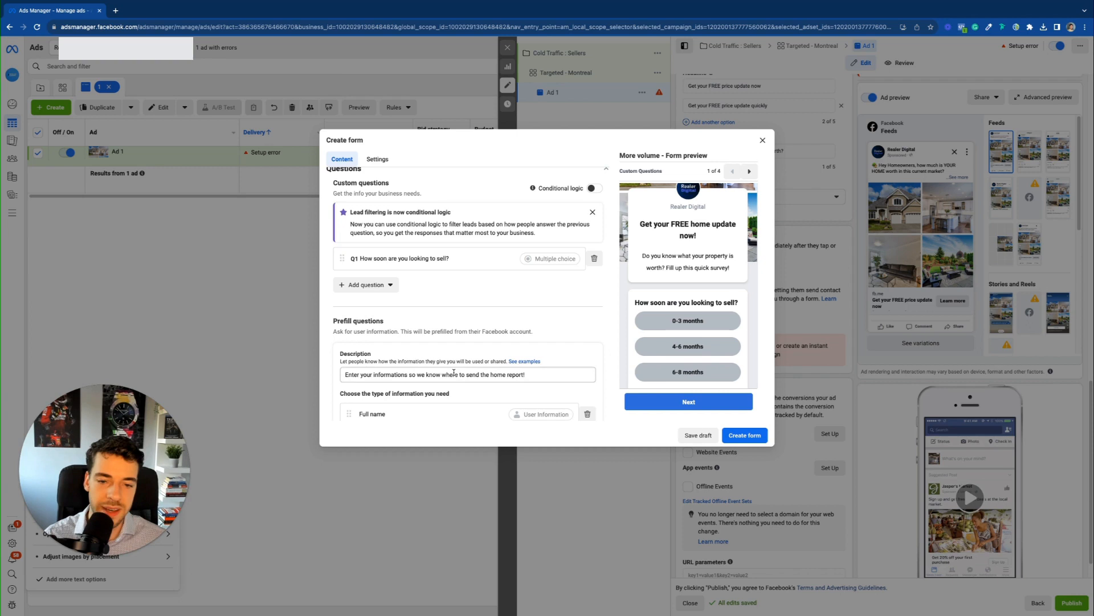
Add a short answer custom question reading "Enter the full address of the property :".
scroll(477, 370, down, 1)
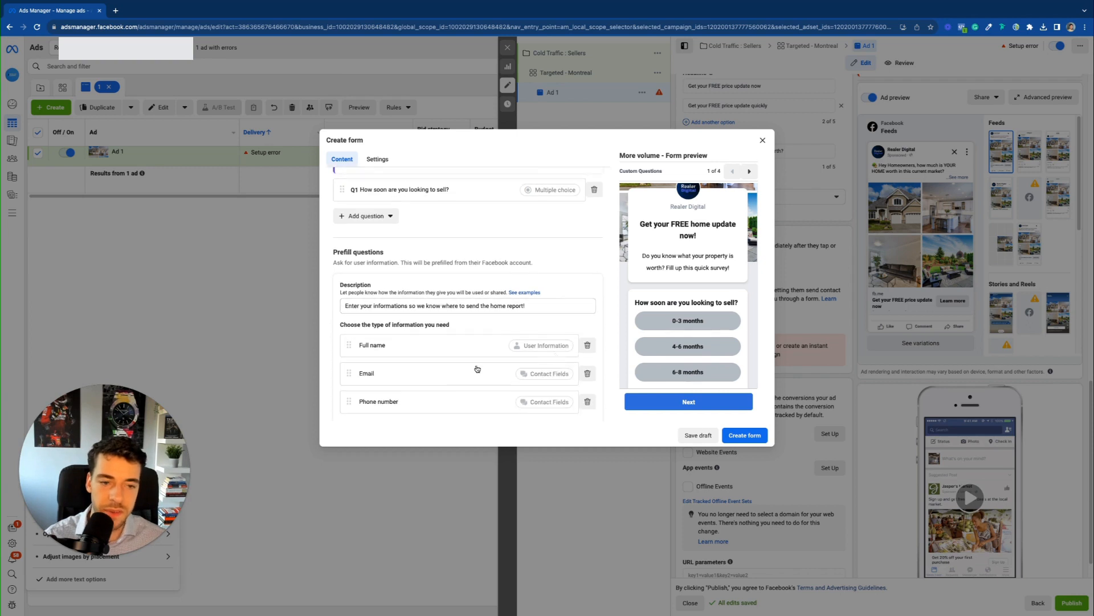
scroll(706, 327, down, 1)
scroll(423, 342, up, 2)
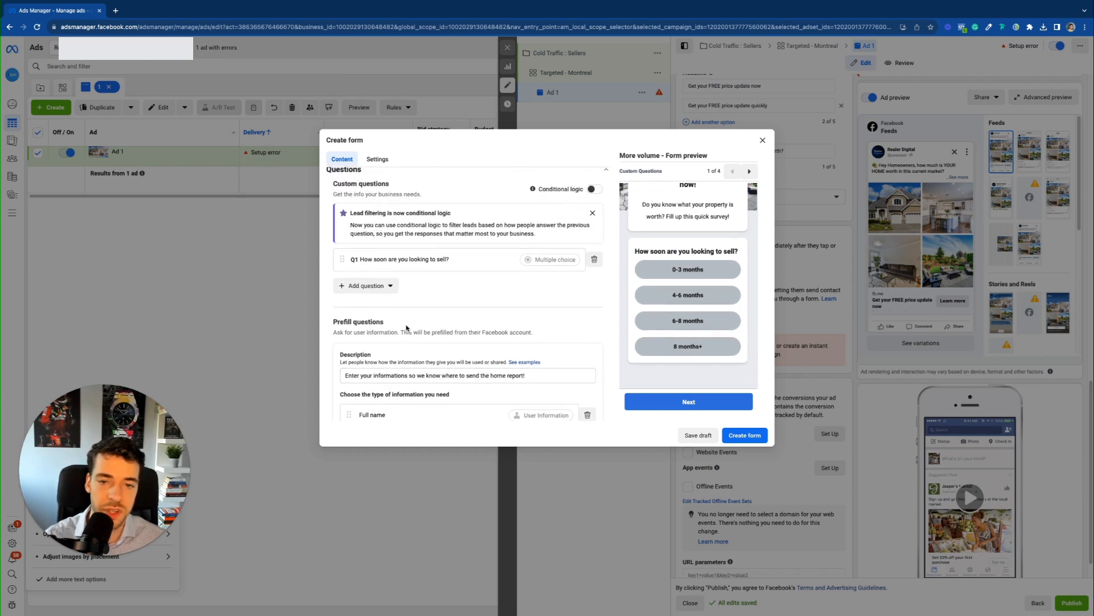
click(383, 291)
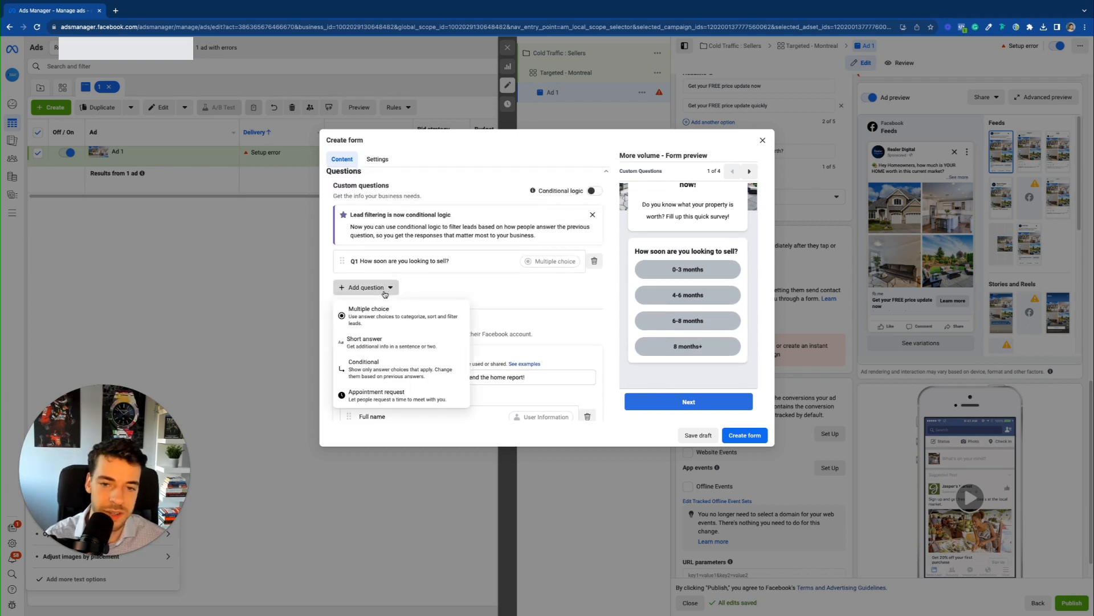
click(397, 347)
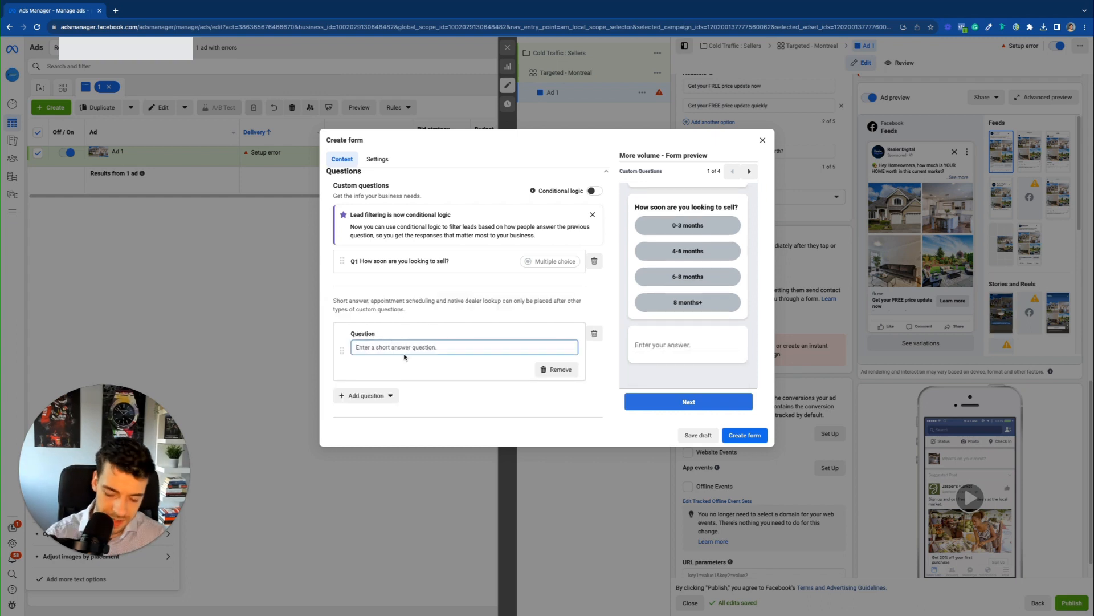
text(Enter the full addr)
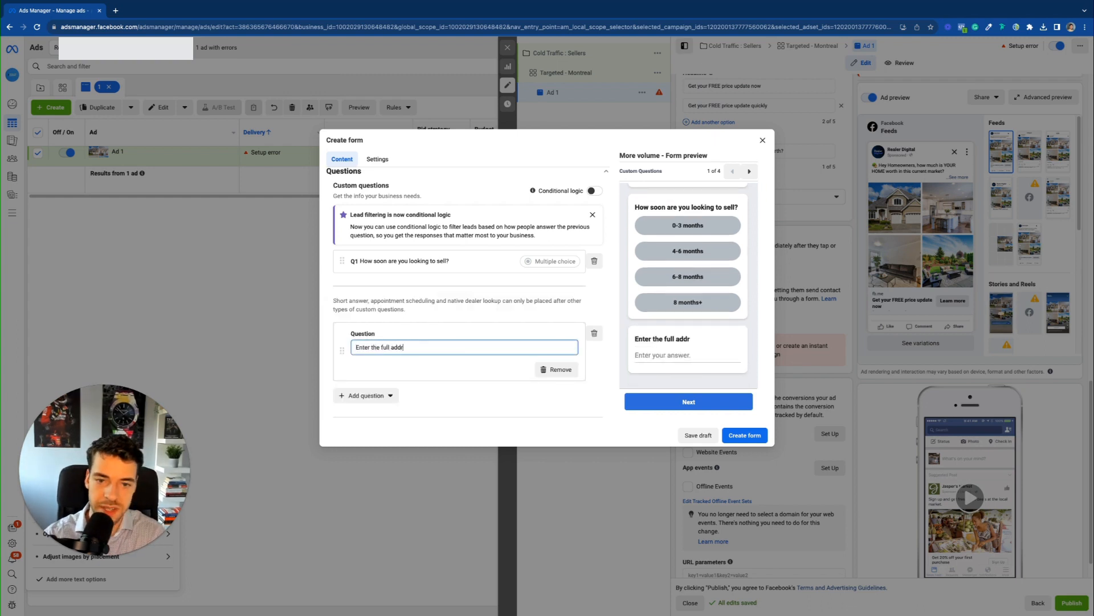
text(ess of the proverty :)
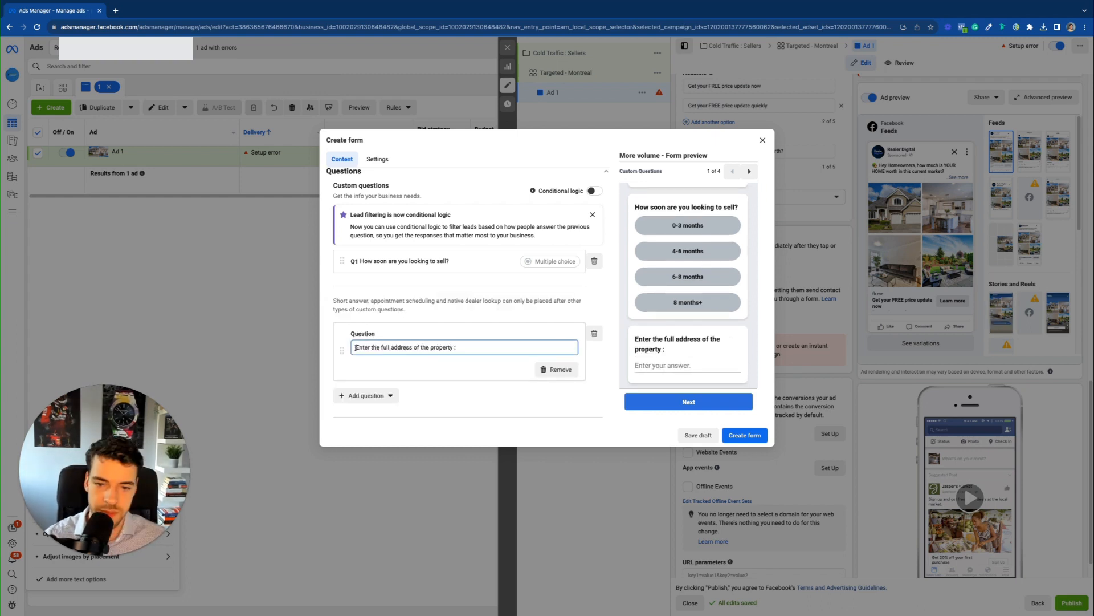
key(ctrl+a)
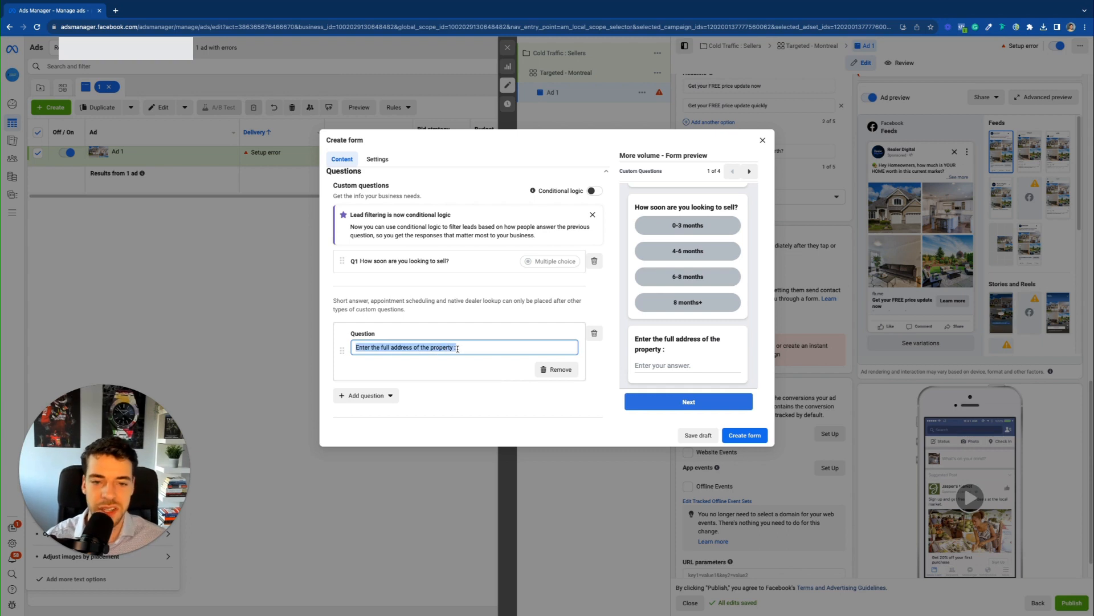
click(457, 348)
click(632, 302)
Review the greeting and the custom questions in the form preview.
scroll(670, 285, up, 1)
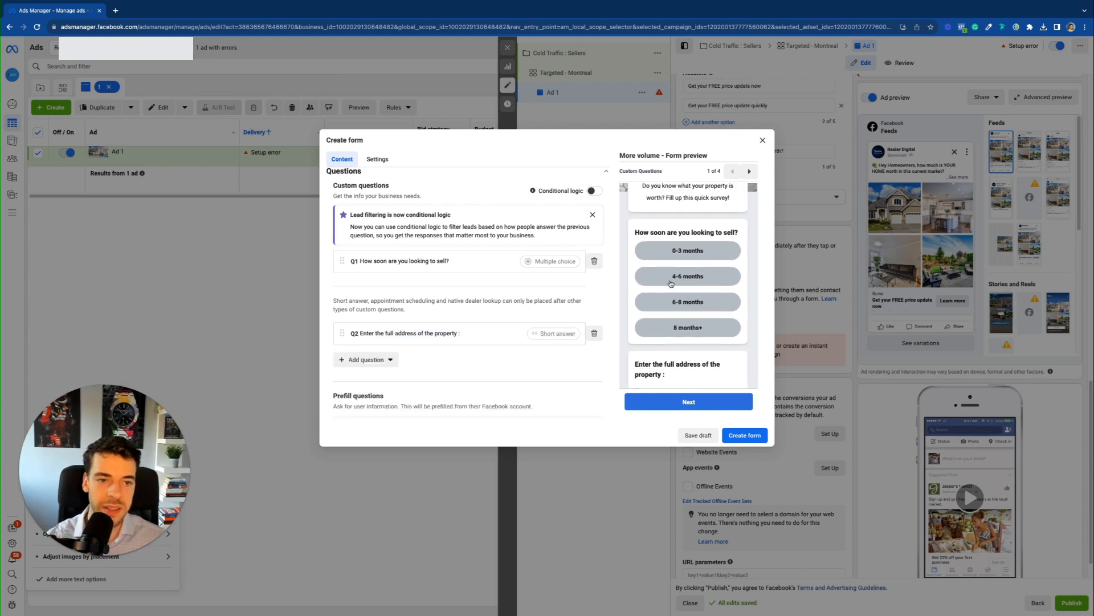
scroll(668, 276, up, 2)
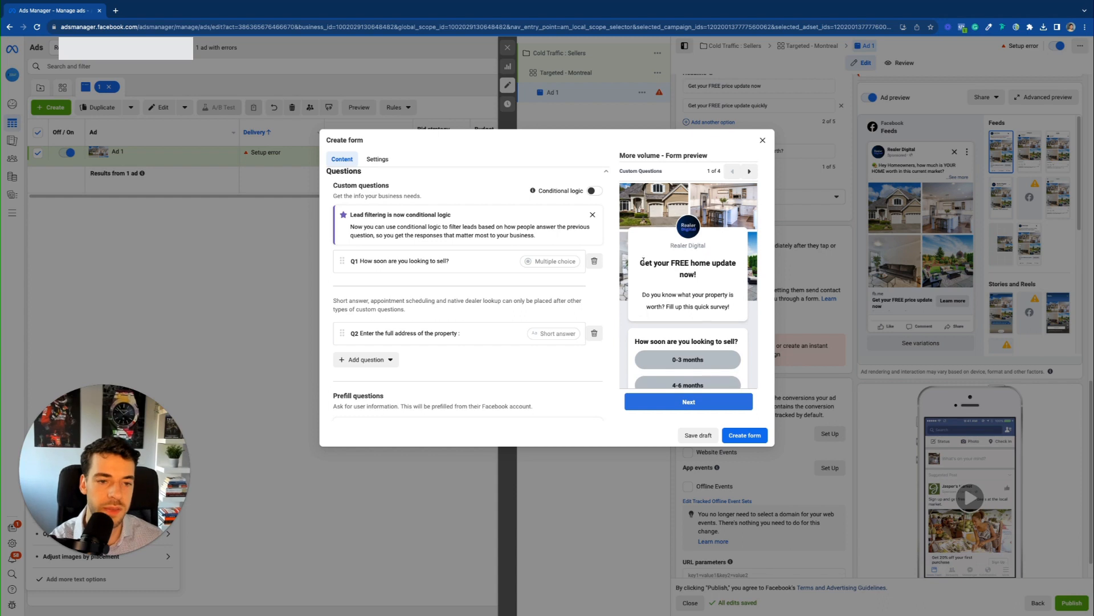
triple_click(711, 275)
click(696, 276)
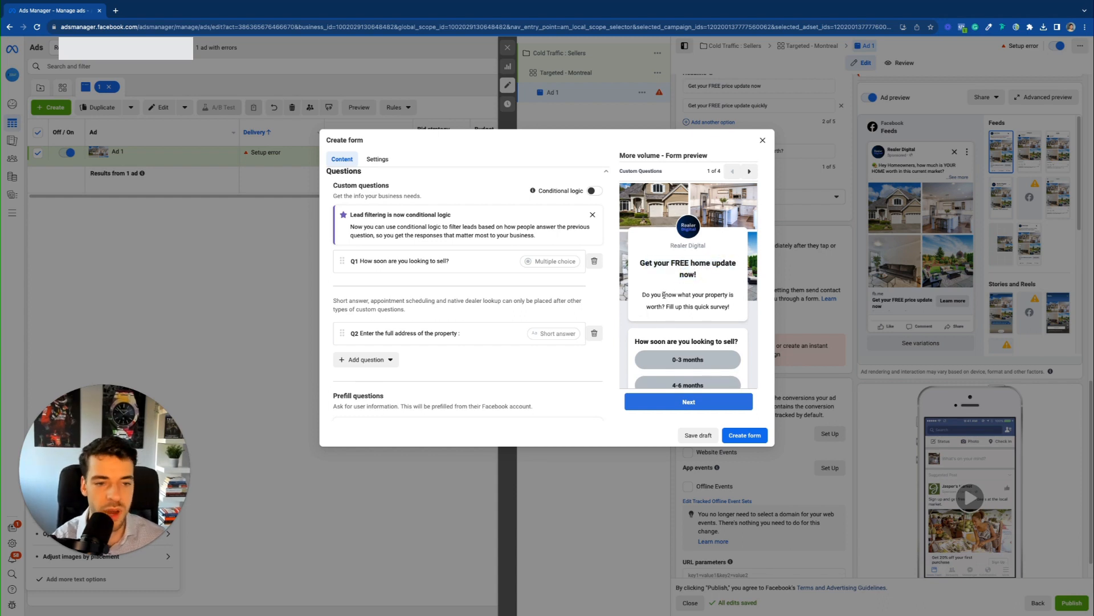
scroll(732, 324, down, 2)
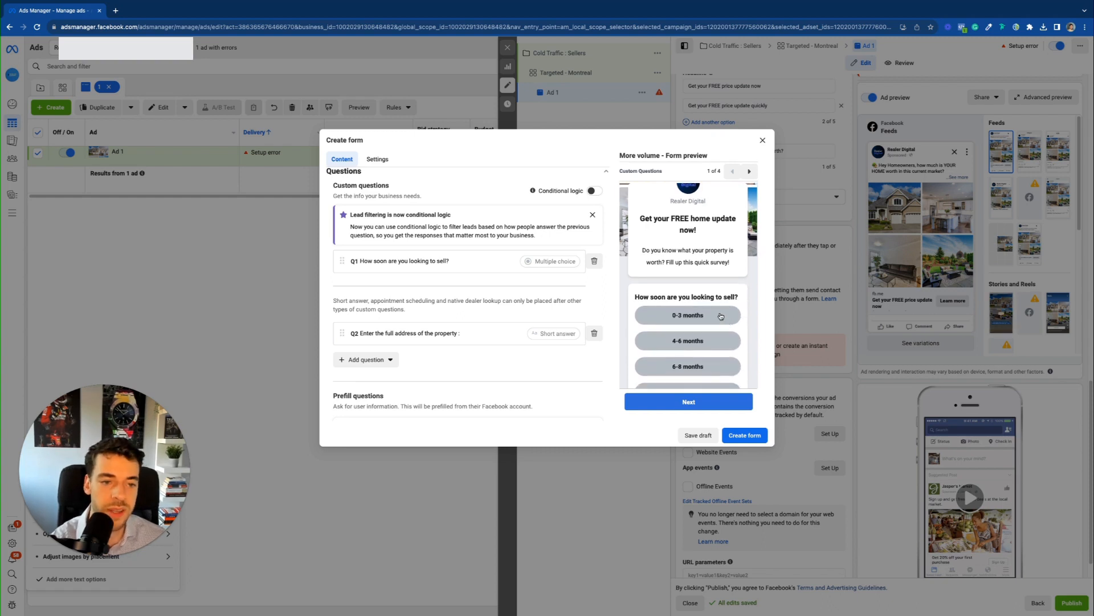
Test the "4-6 months" answer in the form preview and check the prefilled contact questions.
scroll(721, 317, down, 1)
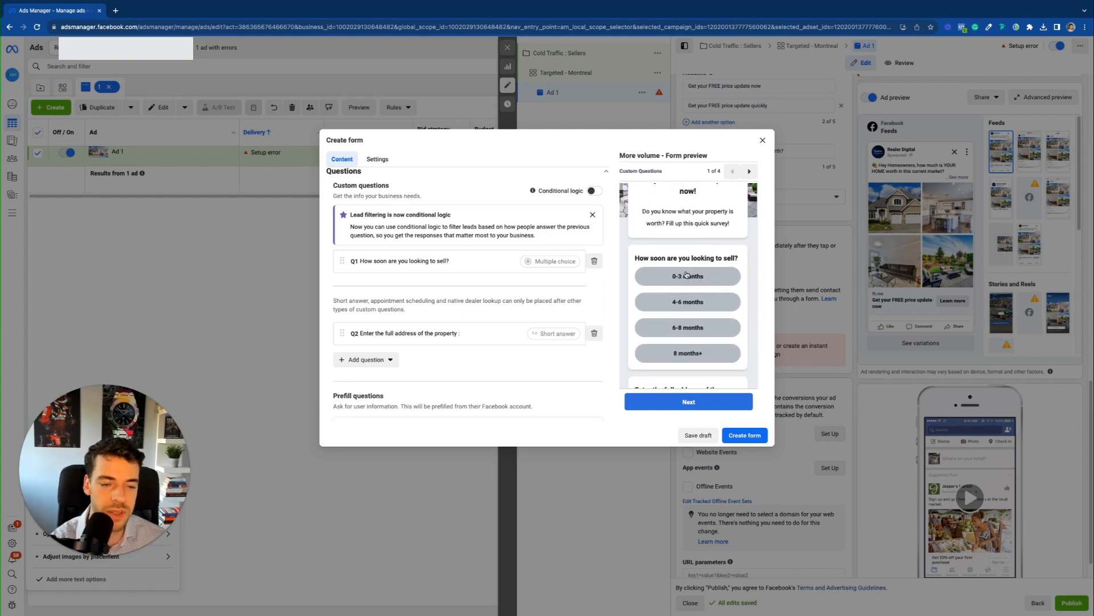
click(687, 302)
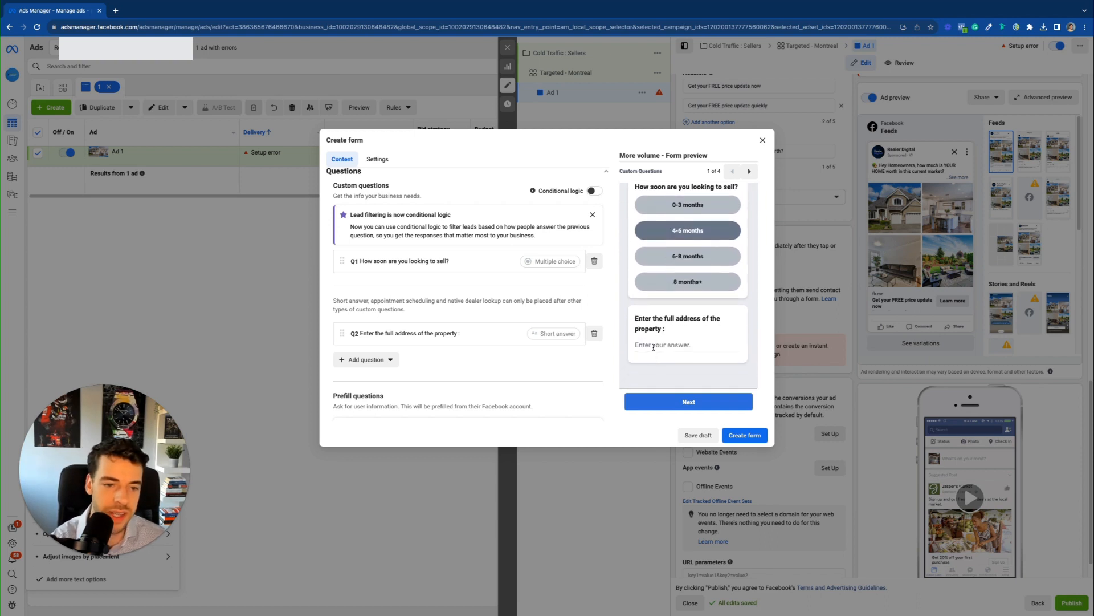
scroll(440, 312, down, 3)
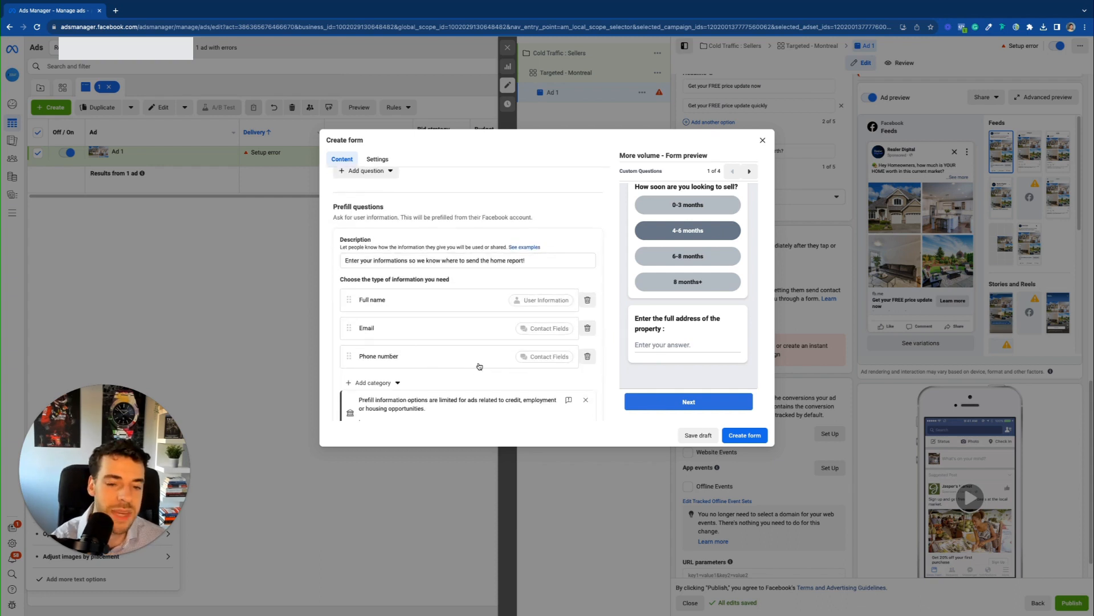
scroll(354, 387, down, 2)
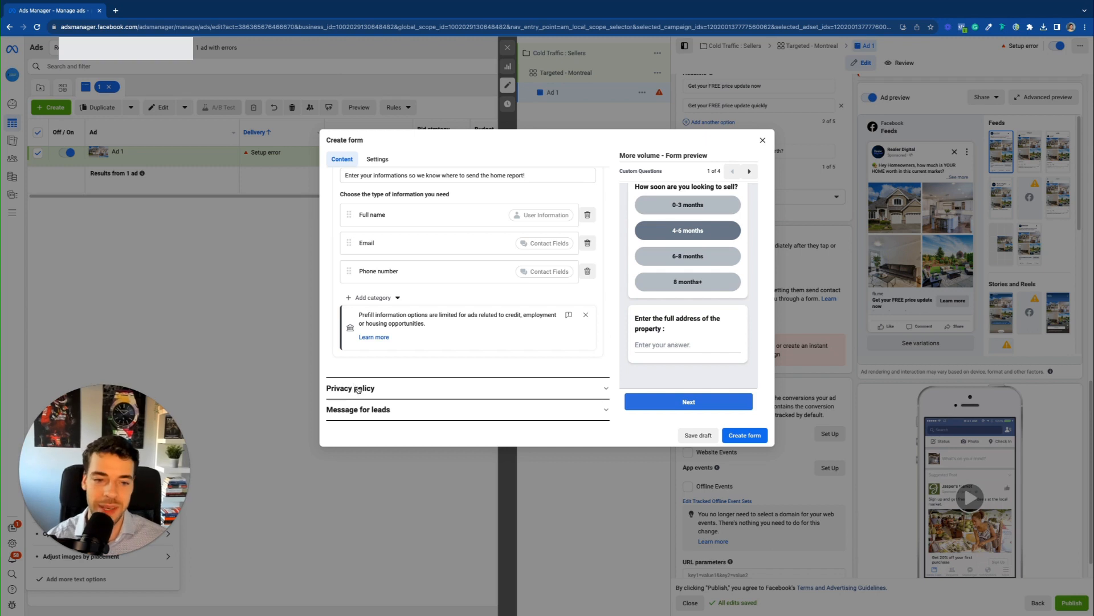
Set the form's privacy policy link text to "Privacy Policy".
click(384, 390)
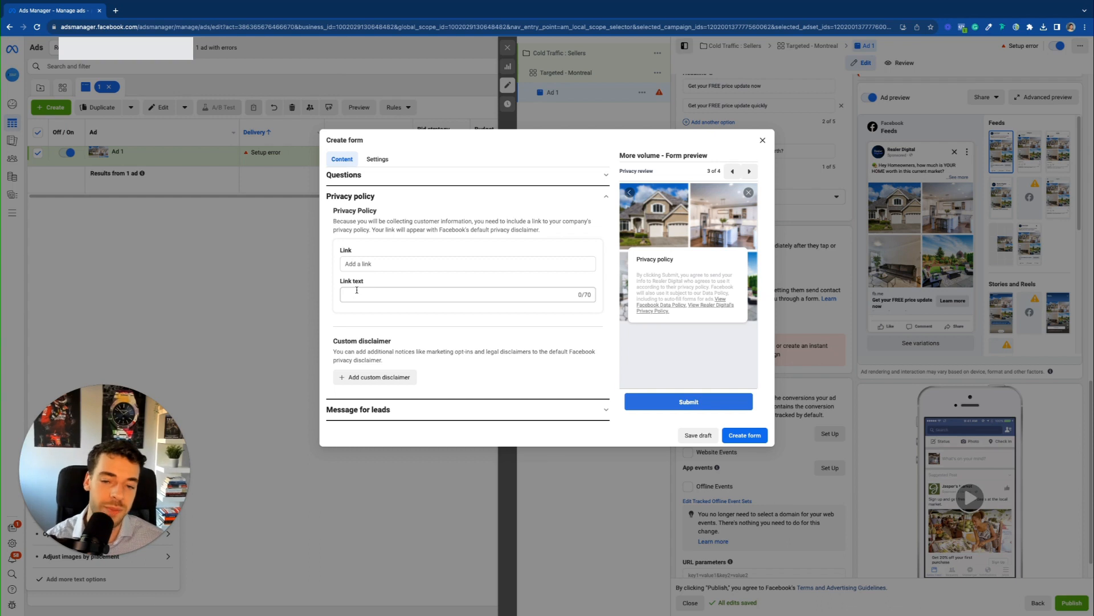
click(364, 262)
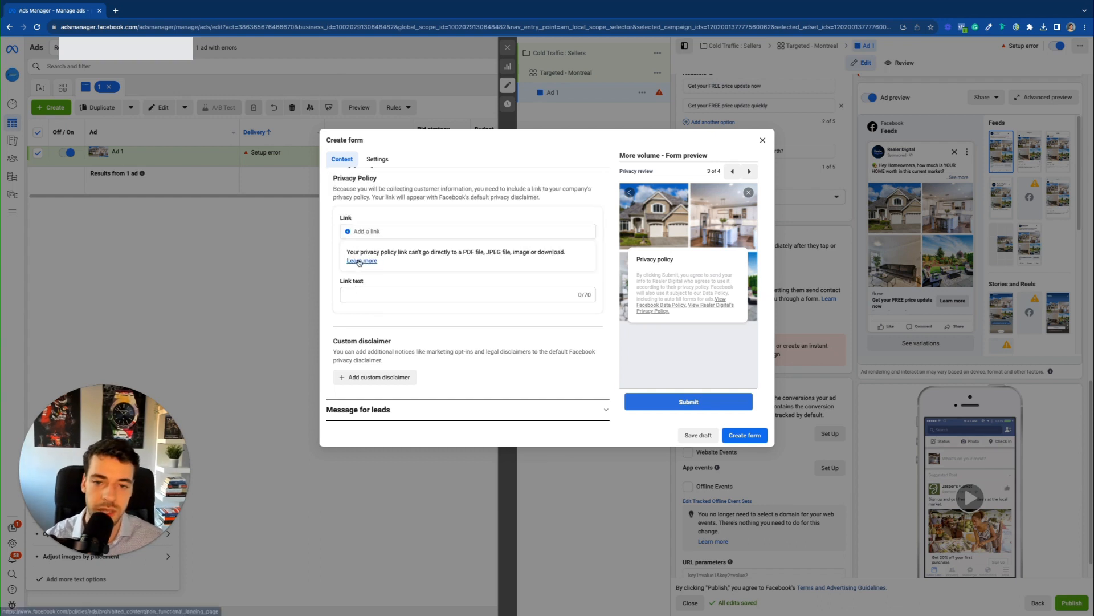
click(362, 229)
click(369, 291)
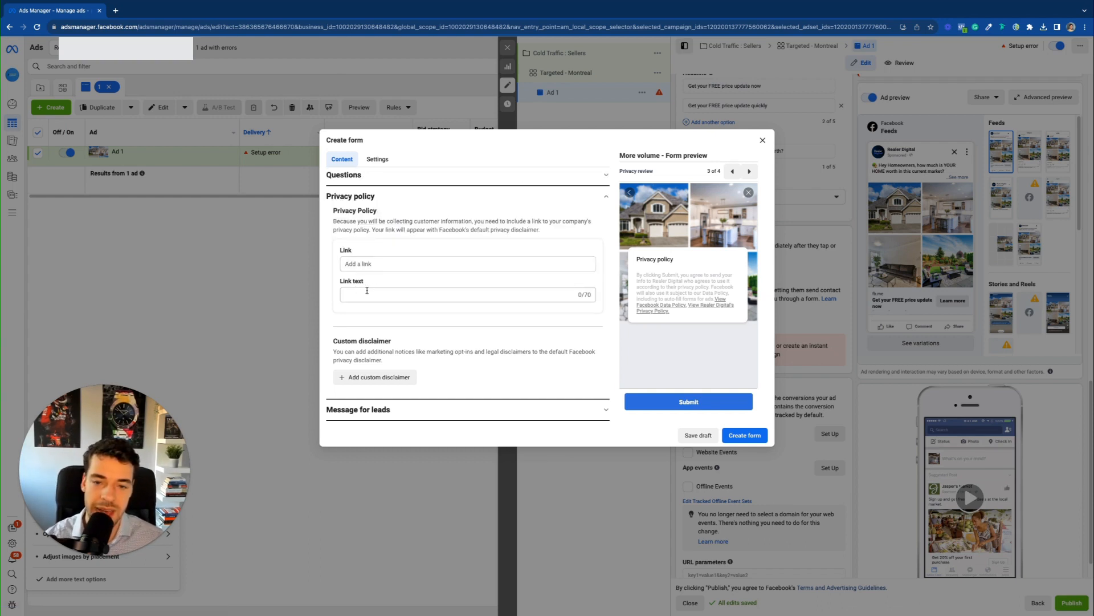
text(Pri)
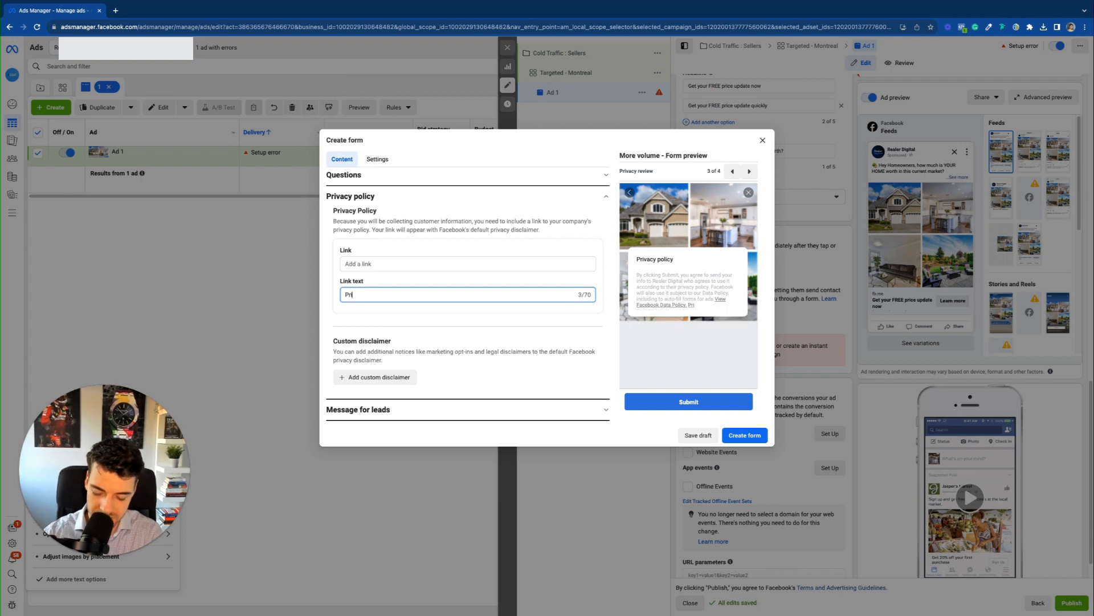
text(vacy Policy)
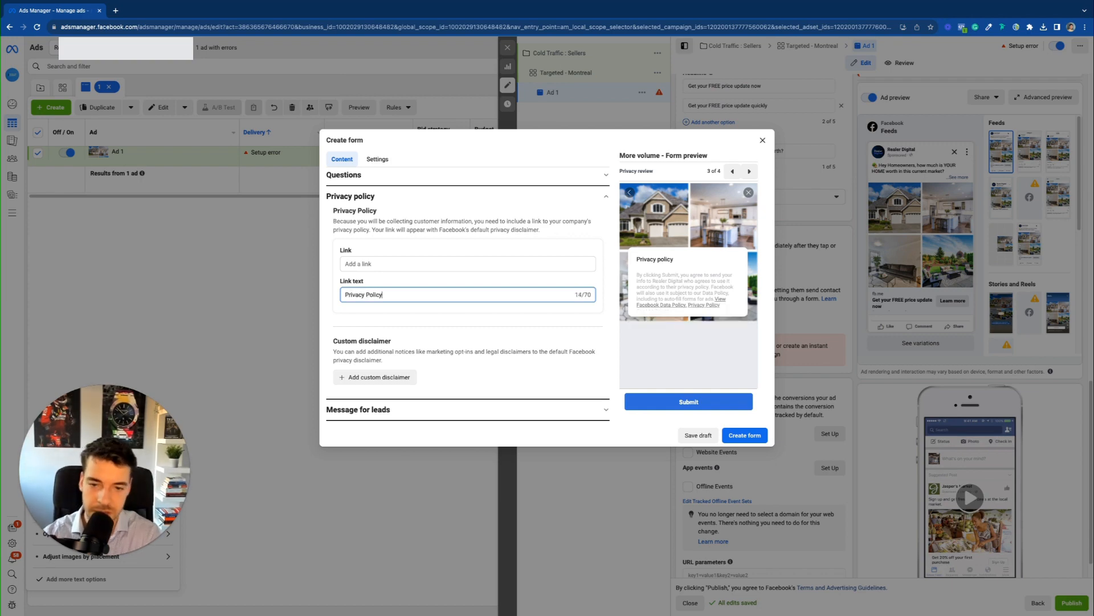
click(351, 264)
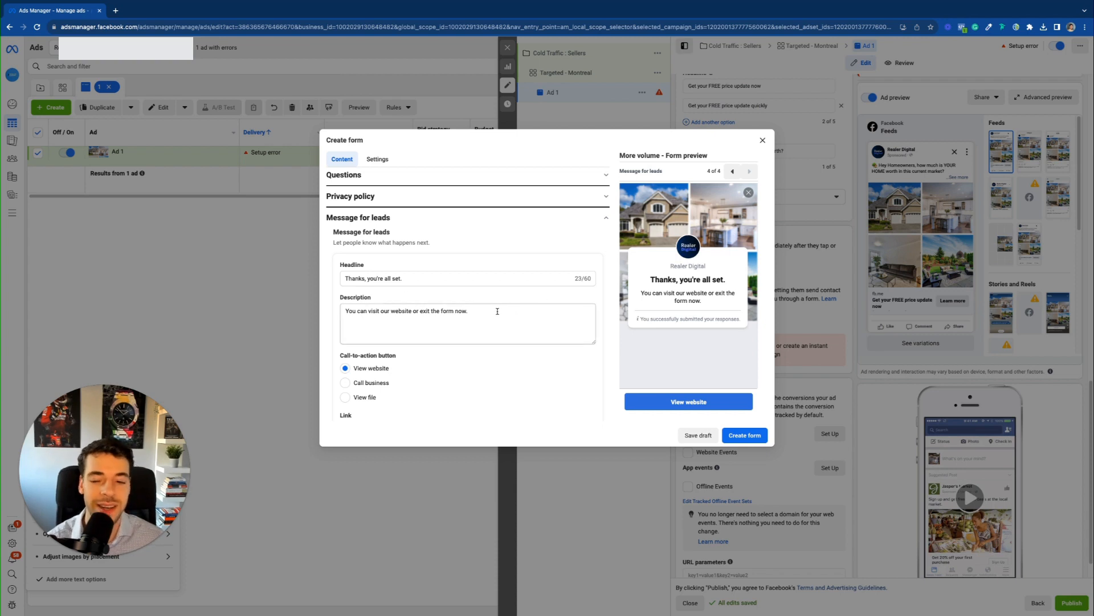
Replace the headline of the message for leads with "WAIT! There's one last step!".
click(407, 276)
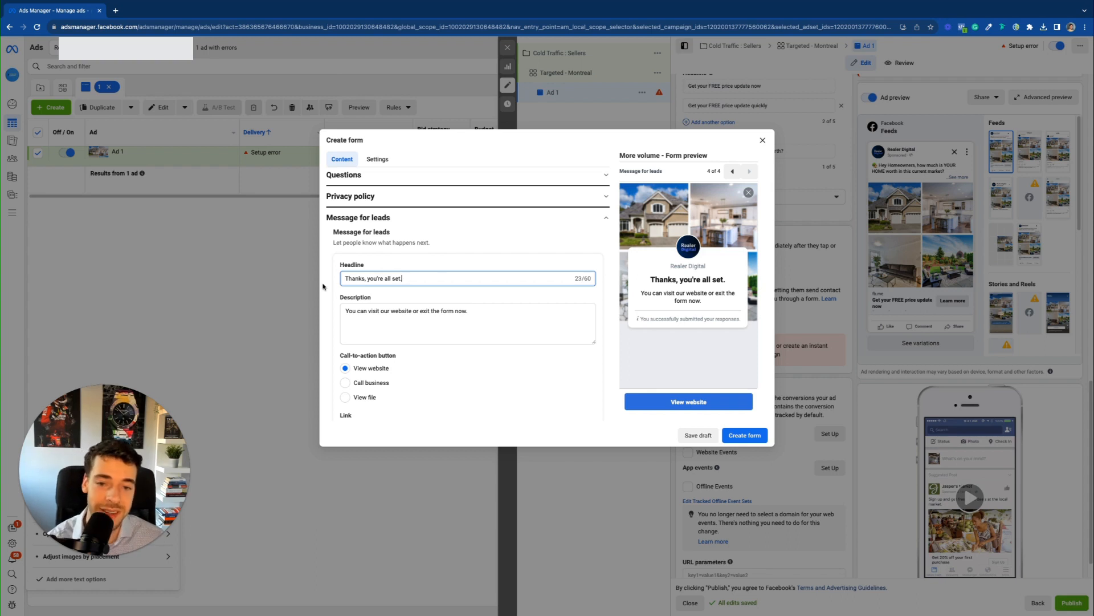
key(ctrl+a)
text(WAIT! There')
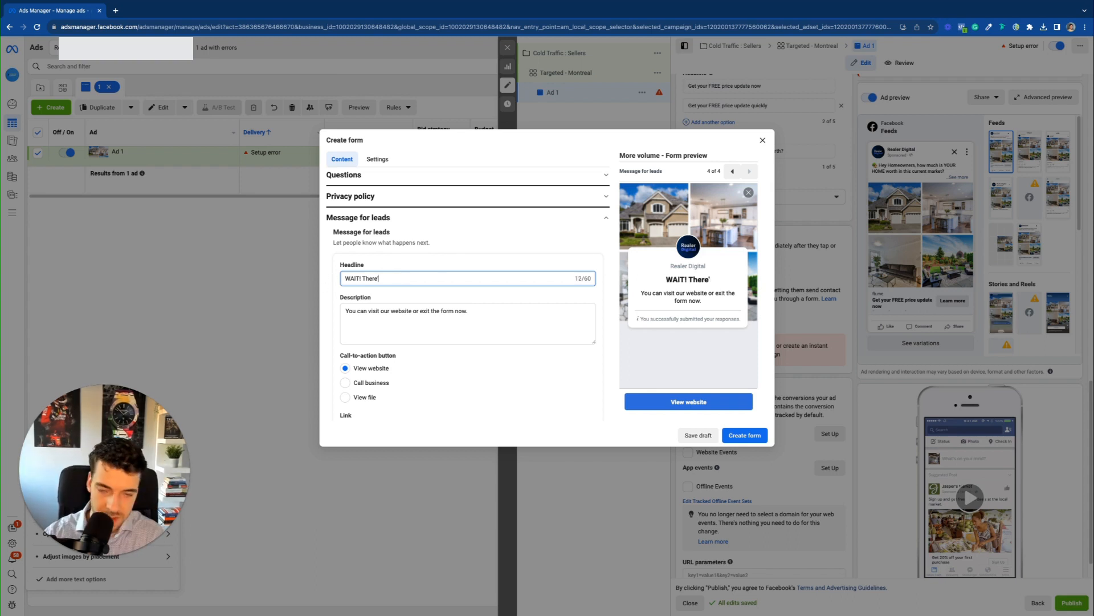
text(s one last s)
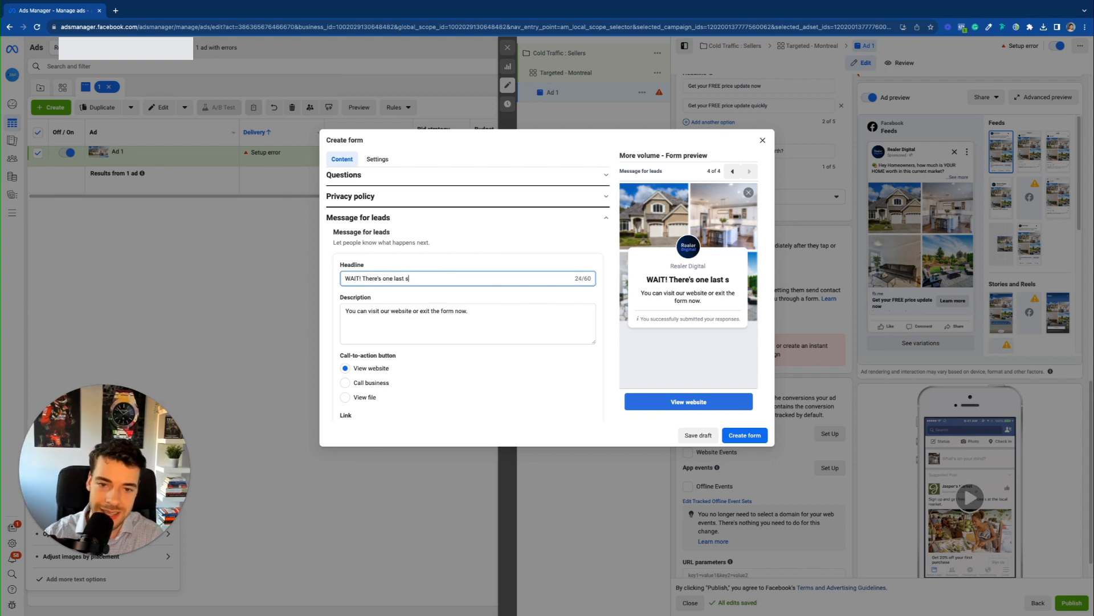
text(tep!)
Replace the description of the message for leads with "Book an appointment to receive your free home rapport!".
triple_click(348, 311)
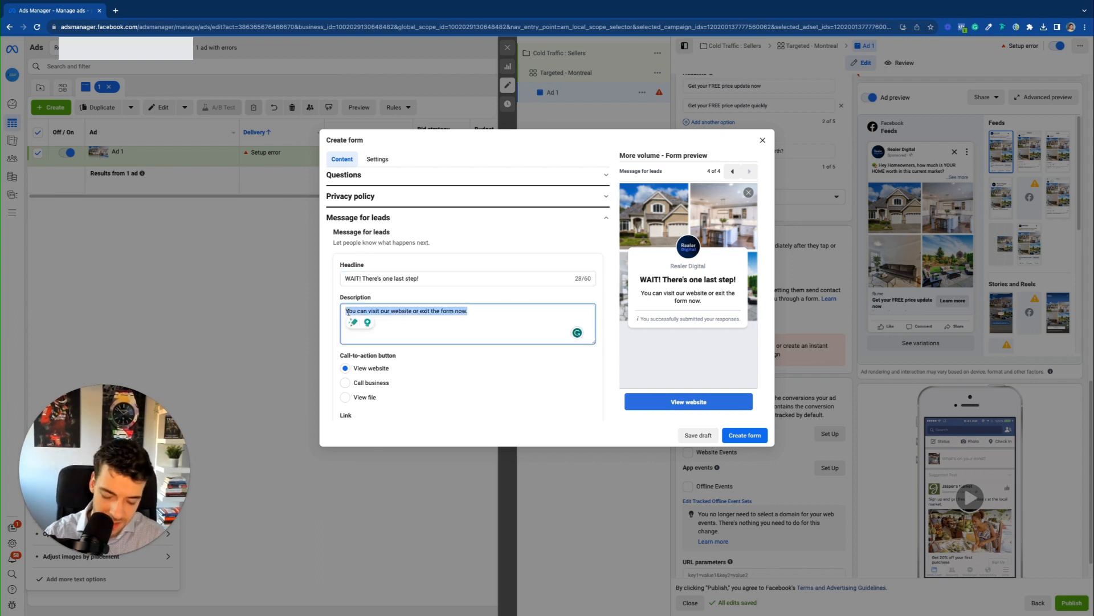
text(Book an appoi)
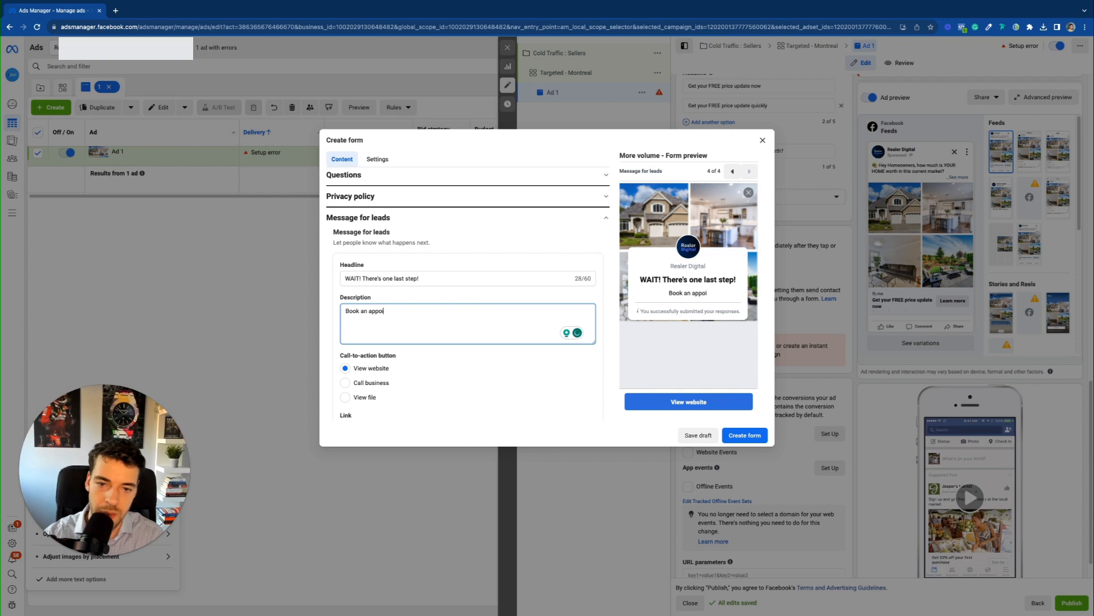
text(ntment to receive your free hom)
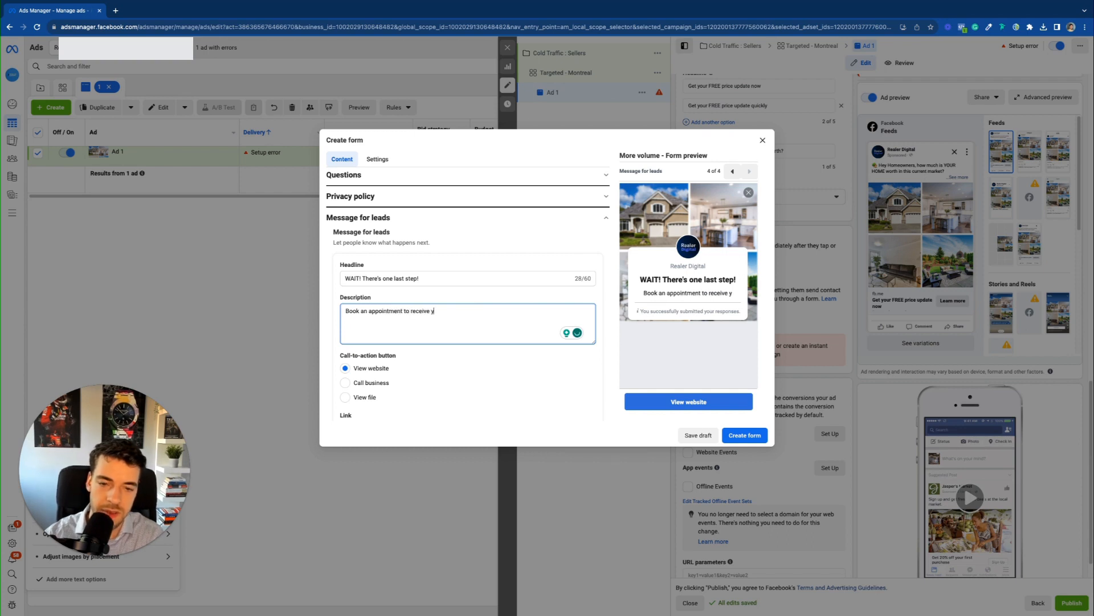
text(e)
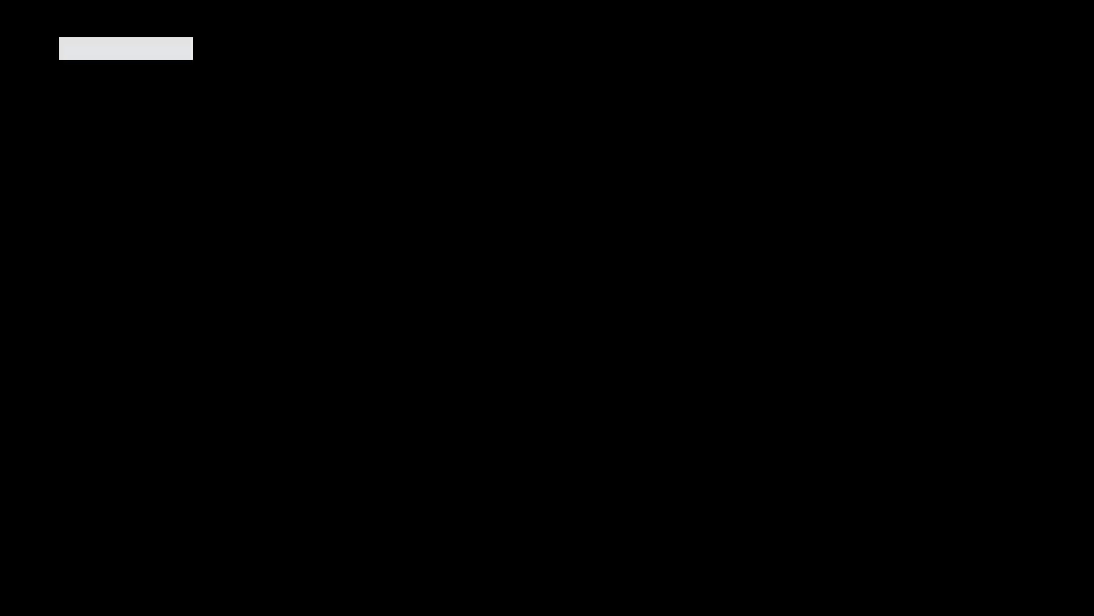
text( rapport!)
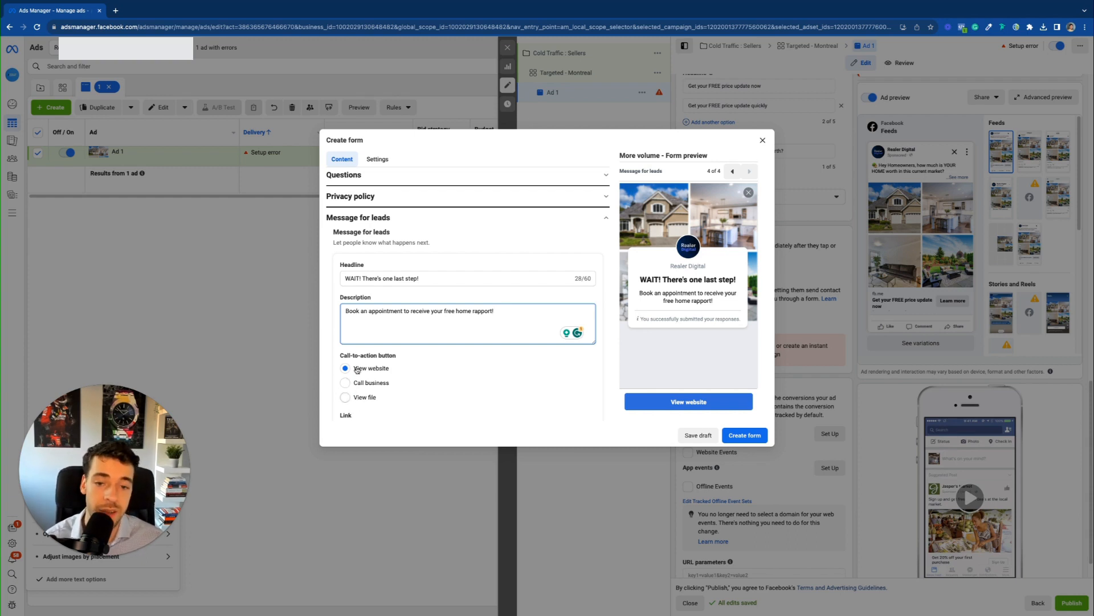
Set the call-to-action text of the message for leads to "Book an appointment here!".
scroll(357, 369, down, 2)
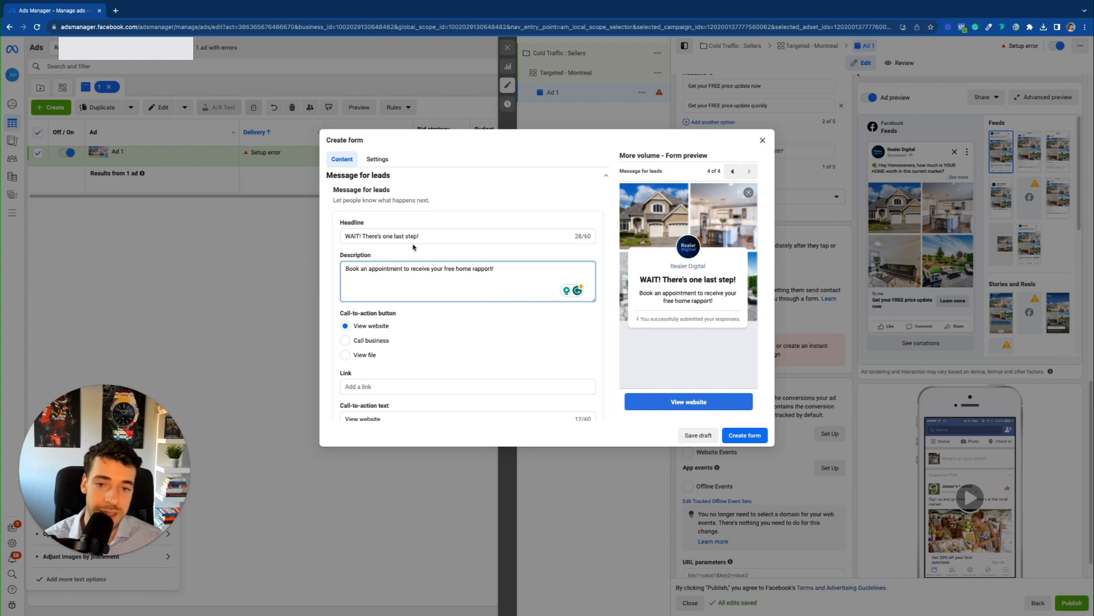
click(422, 235)
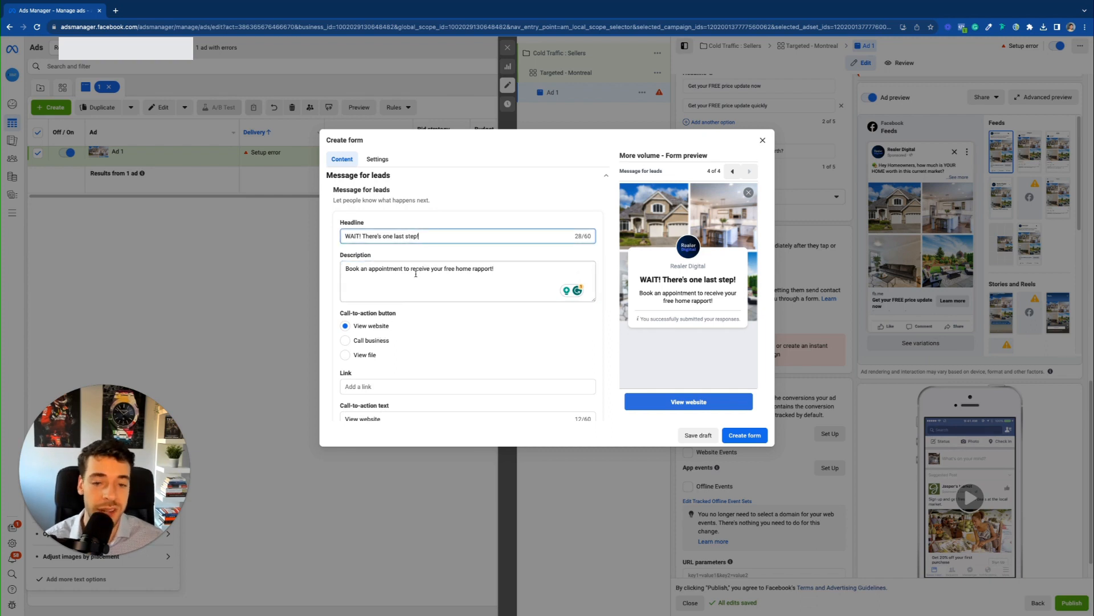
scroll(407, 291, down, 1)
click(370, 369)
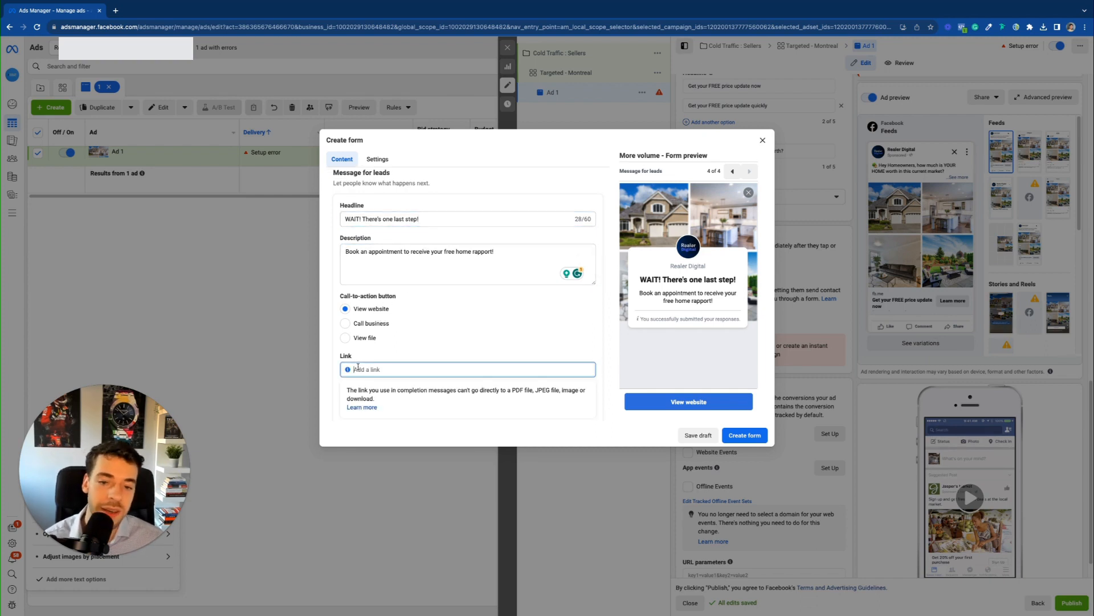
click(448, 387)
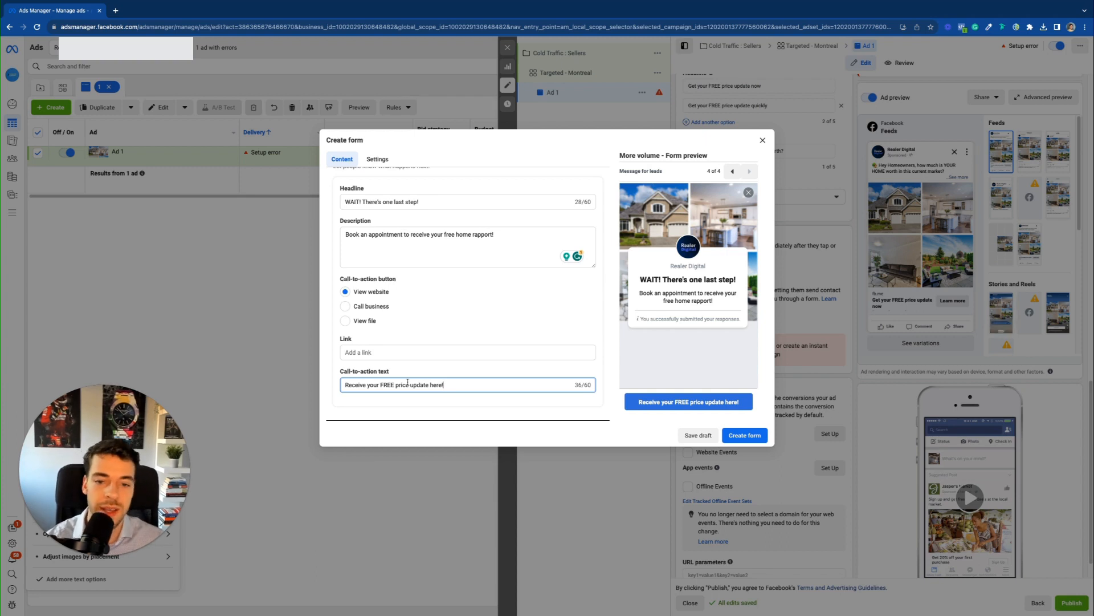
drag(446, 386, 403, 385)
drag(336, 383, 337, 385)
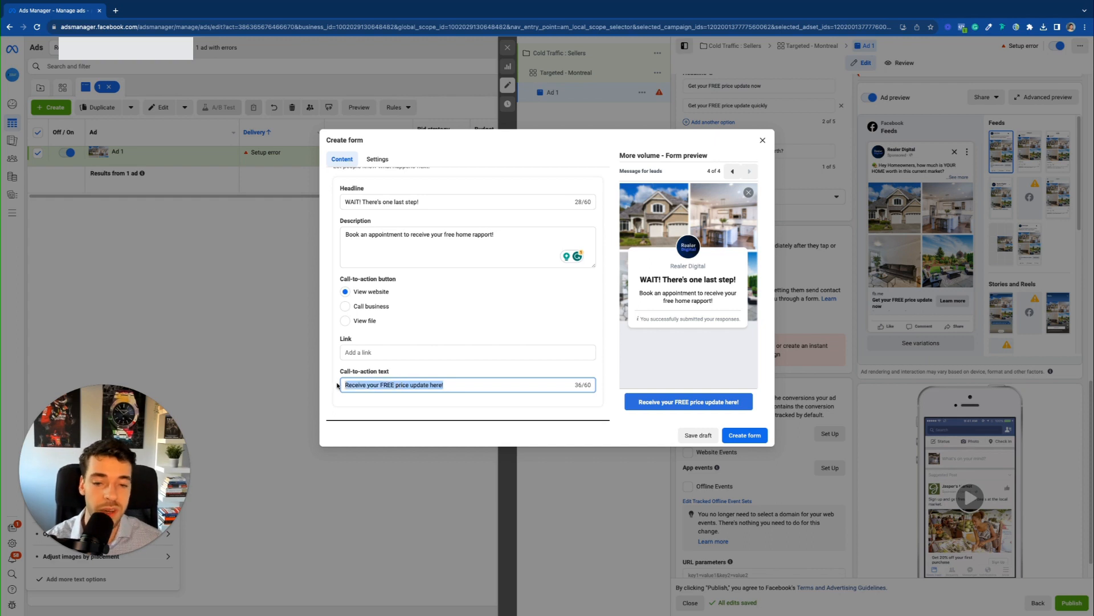
text(Book an appointment here!)
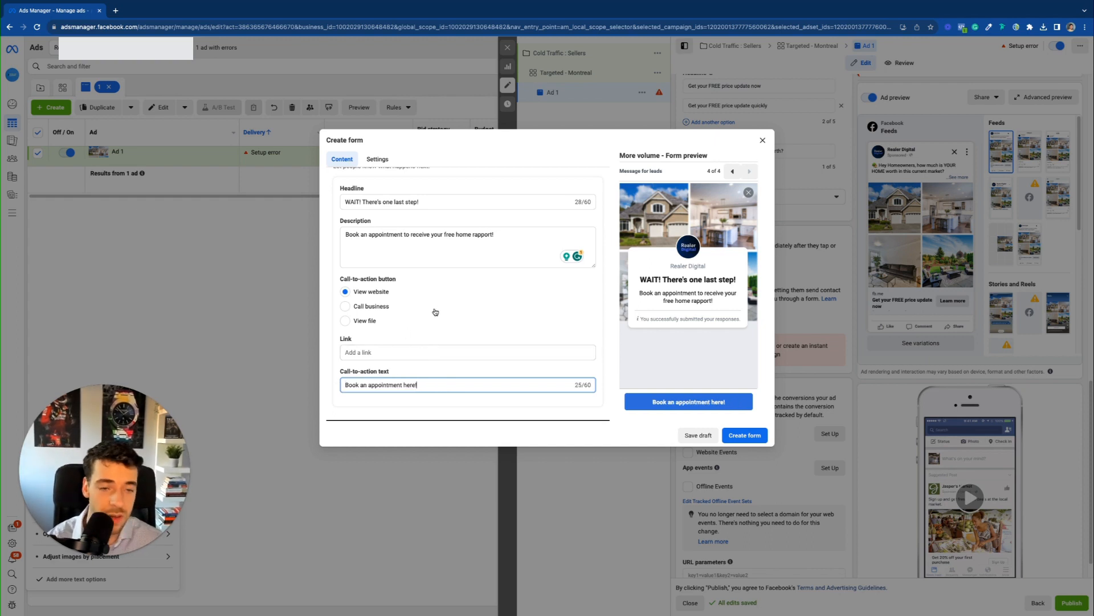
Review the form's type, intro, questions, privacy policy and message for leads sections.
scroll(436, 311, up, 3)
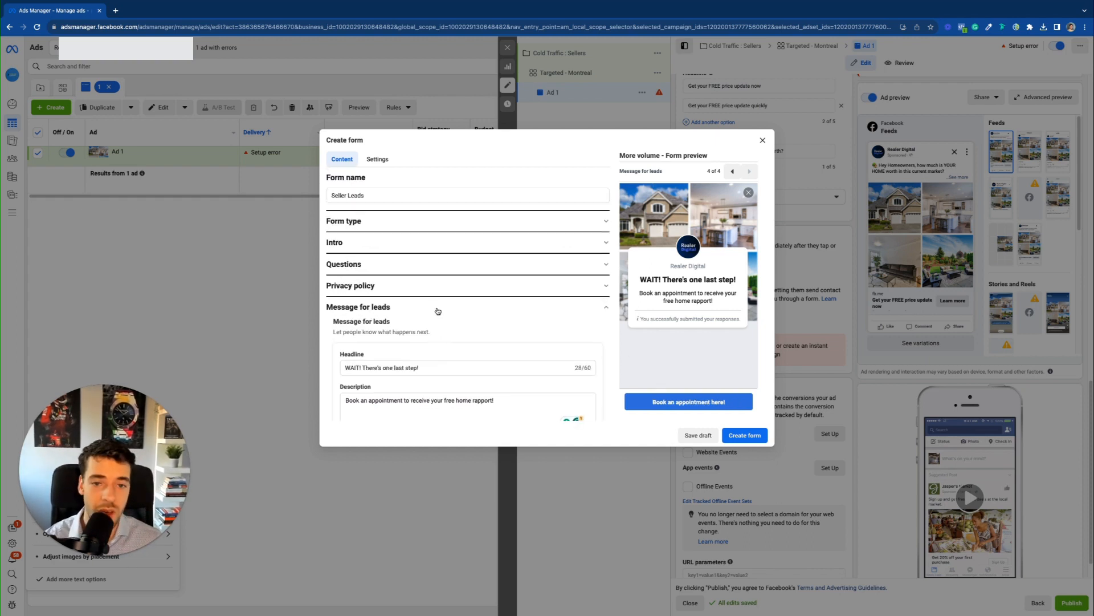
click(371, 227)
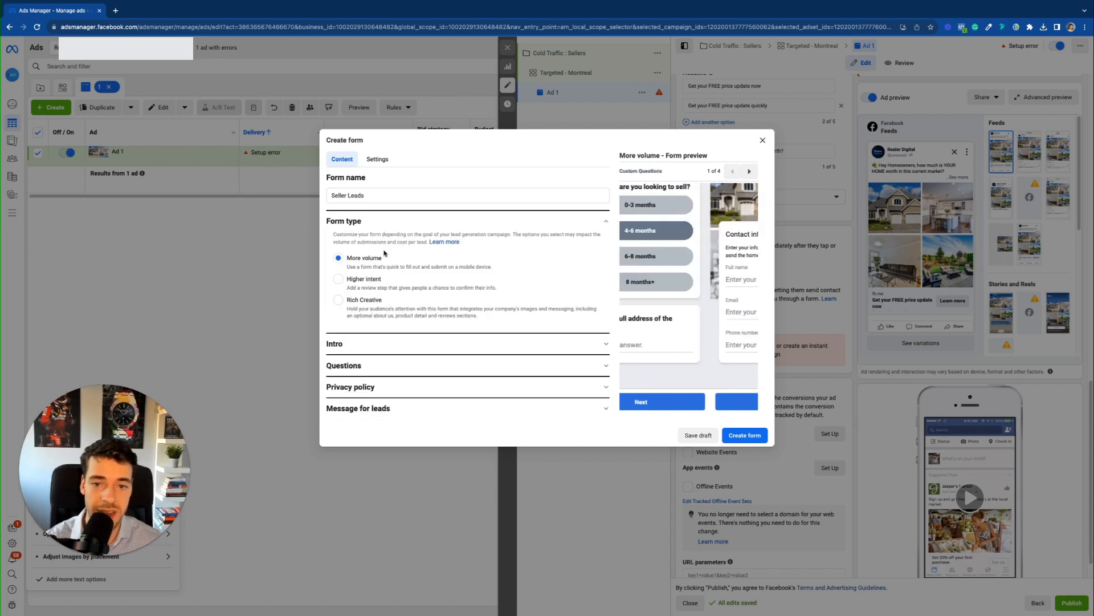
click(383, 342)
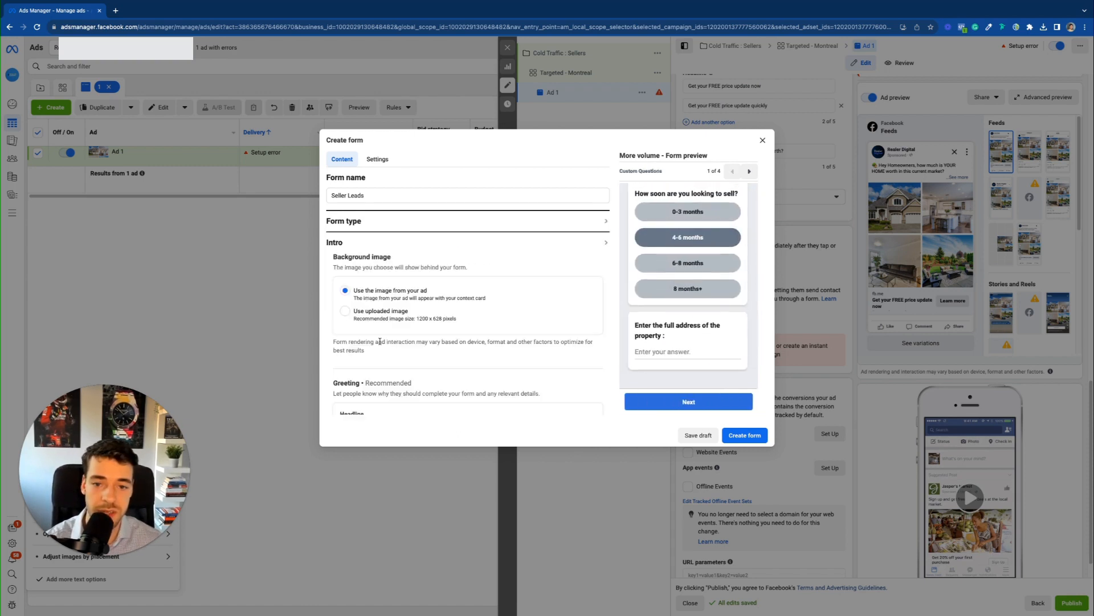
scroll(392, 309, down, 5)
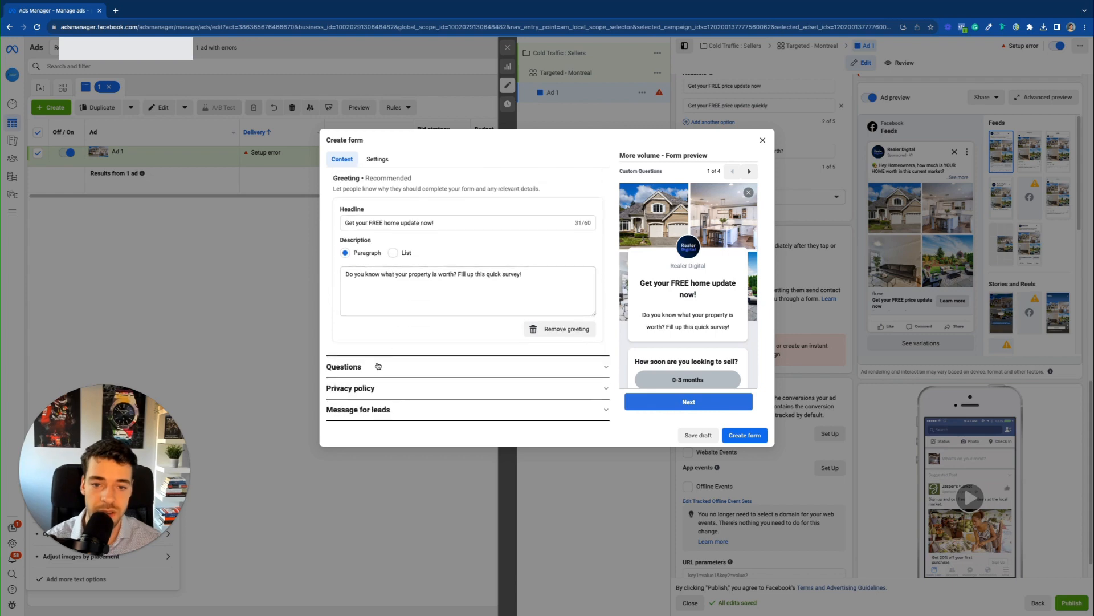
click(377, 366)
scroll(378, 285, down, 5)
scroll(378, 228, up, 2)
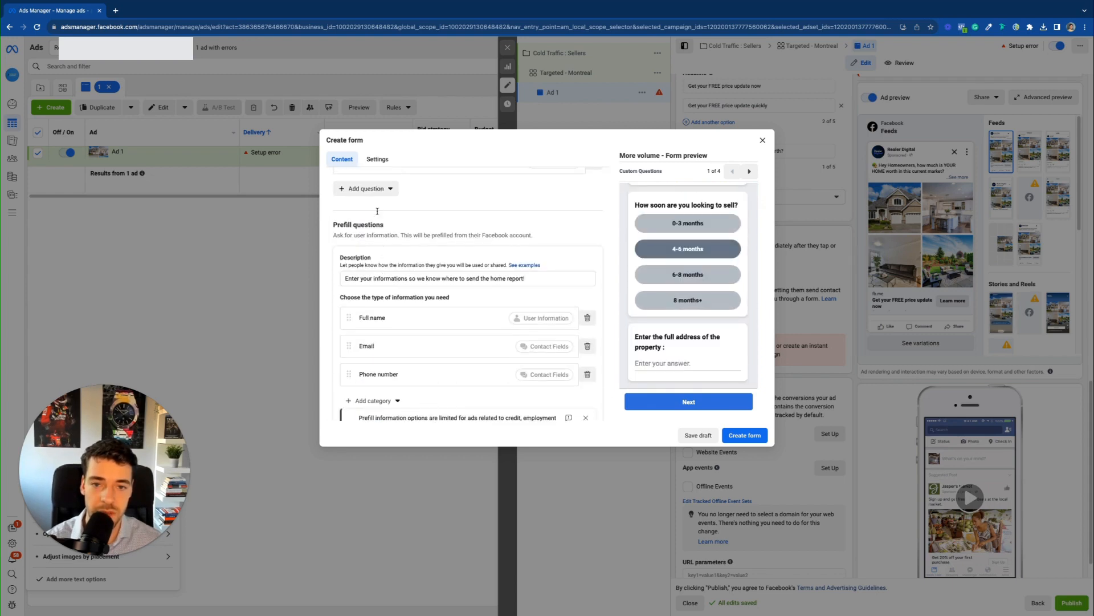
scroll(378, 211, up, 2)
scroll(399, 257, up, 1)
scroll(410, 324, down, 3)
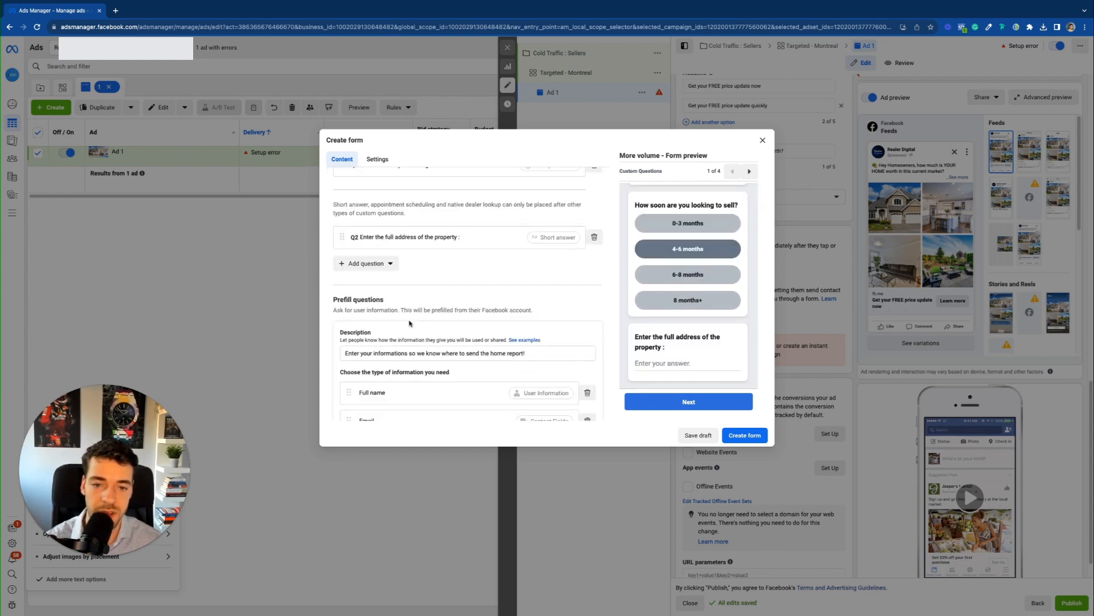
scroll(409, 323, down, 3)
scroll(387, 354, down, 1)
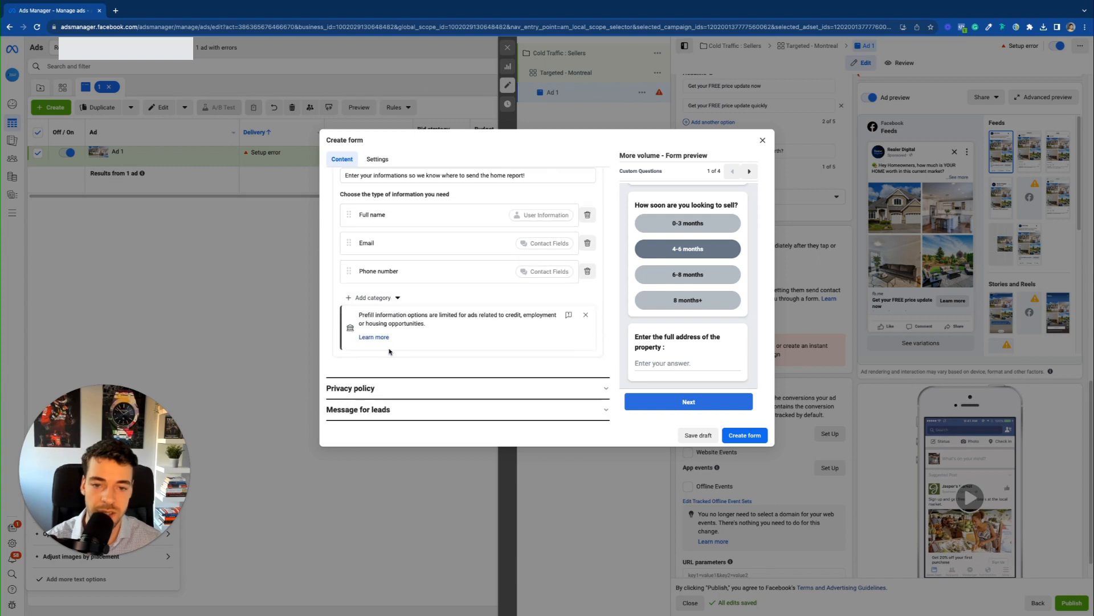
click(379, 393)
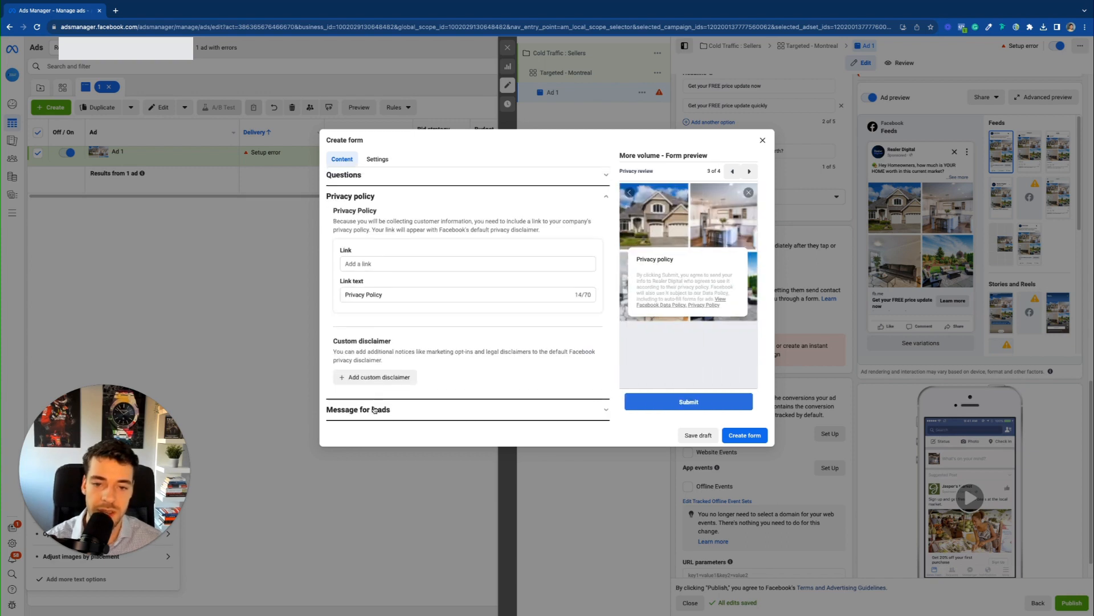
click(374, 410)
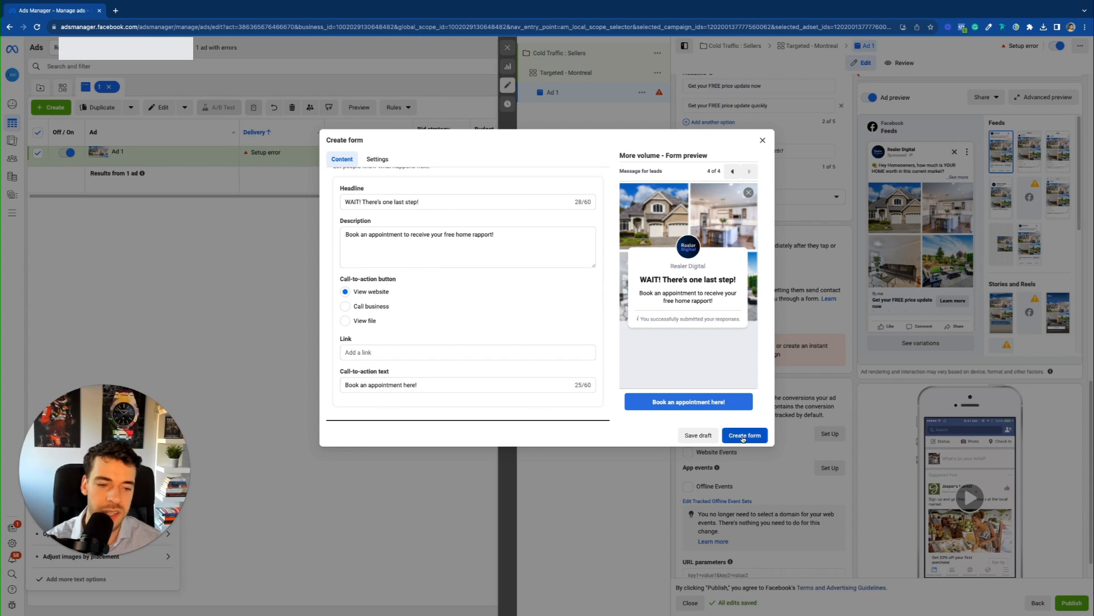
Save the Seller Leads form as a draft and return to the beginning of the ad's settings.
click(697, 435)
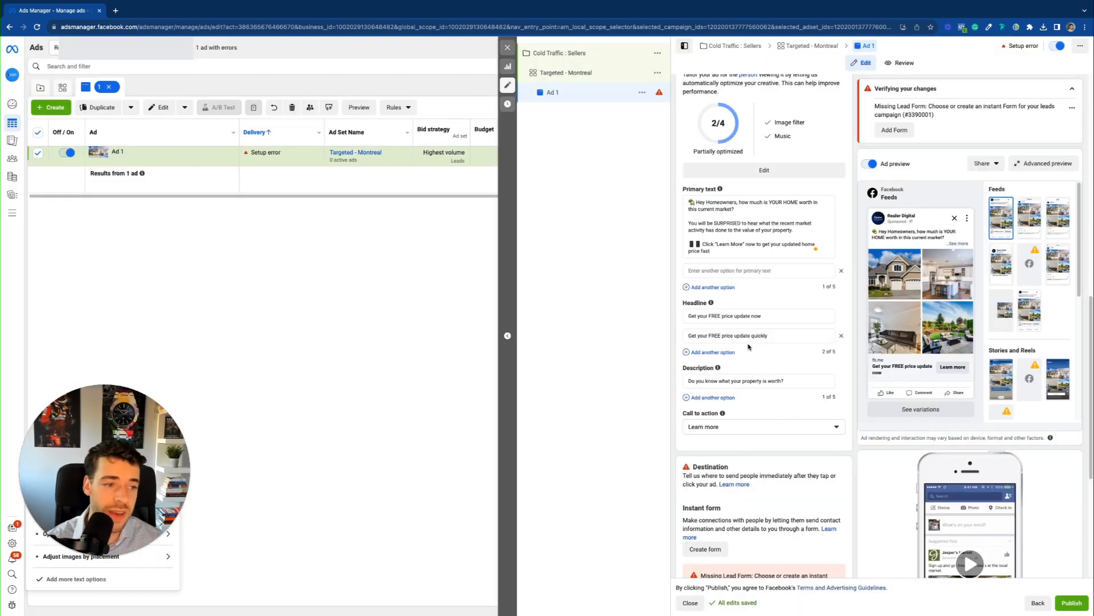
scroll(777, 382, up, 10)
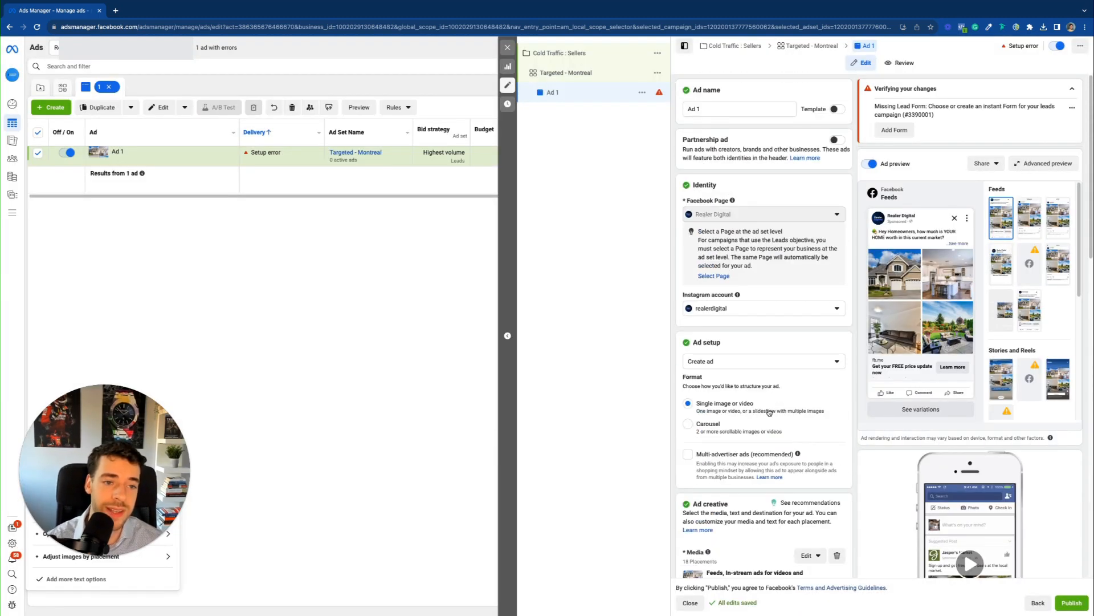
Quickly duplicate Ad 1 to create three copies of it in the Targeted - Montreal ad set.
click(642, 93)
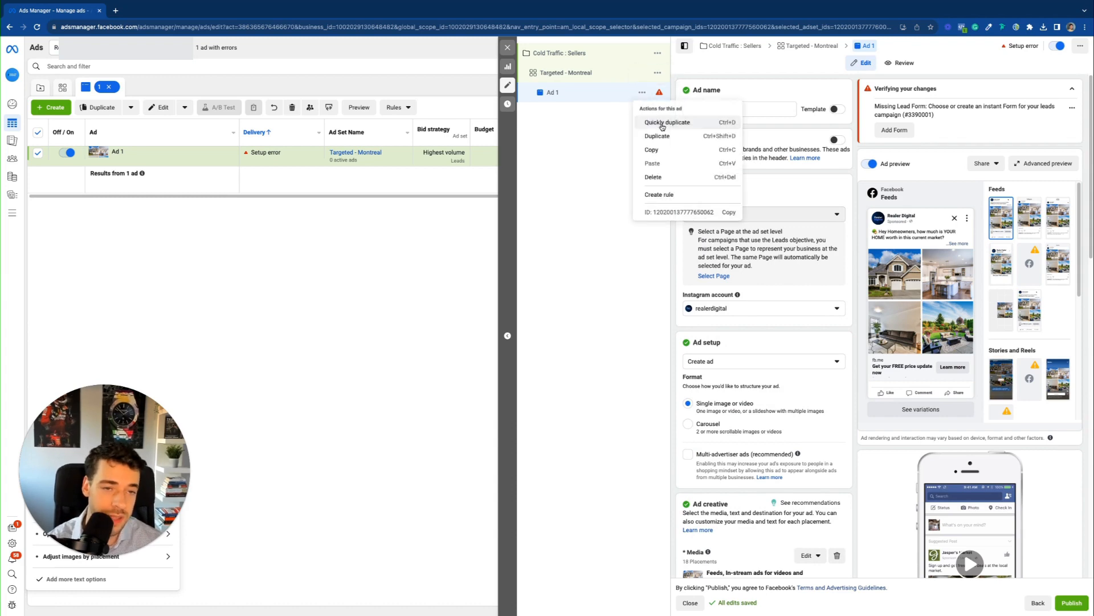
click(654, 122)
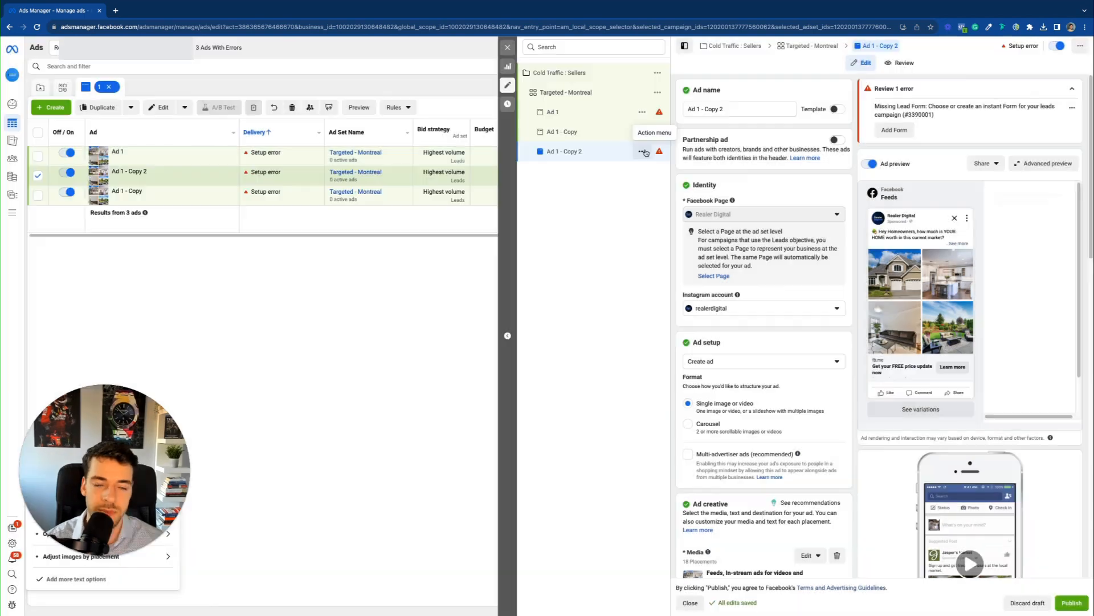
click(646, 152)
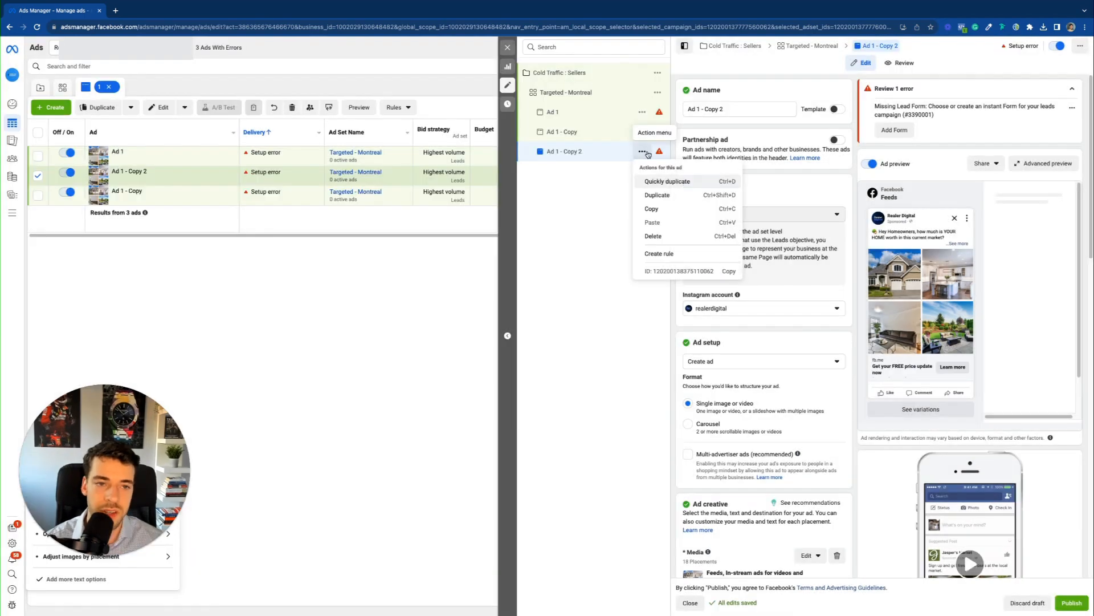
click(652, 182)
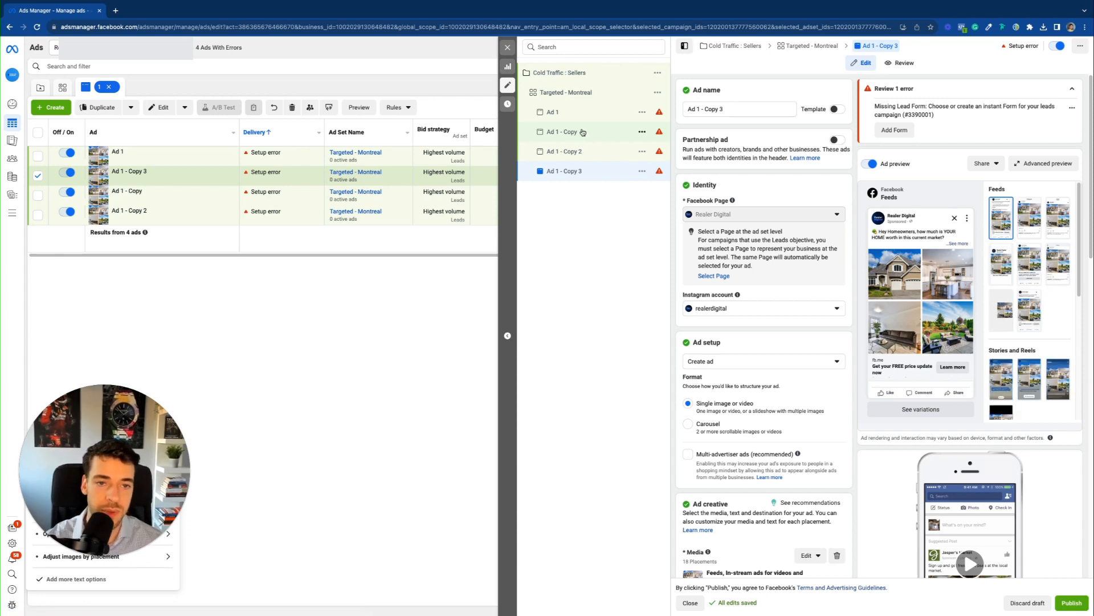
Rename the first copy of Ad 1 in the Targeted - Montreal ad set as "Ad 2".
click(570, 132)
drag(697, 109, 733, 108)
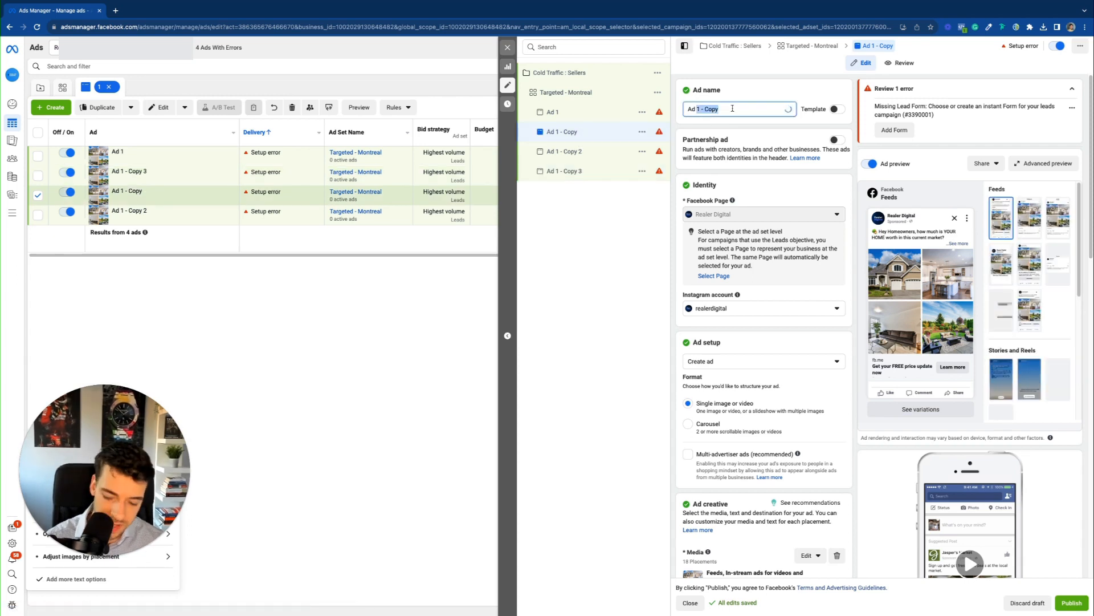
text(2)
Replace Ad 2's media with the Realer Digital logo image from the Instagram images.
scroll(750, 377, down, 2)
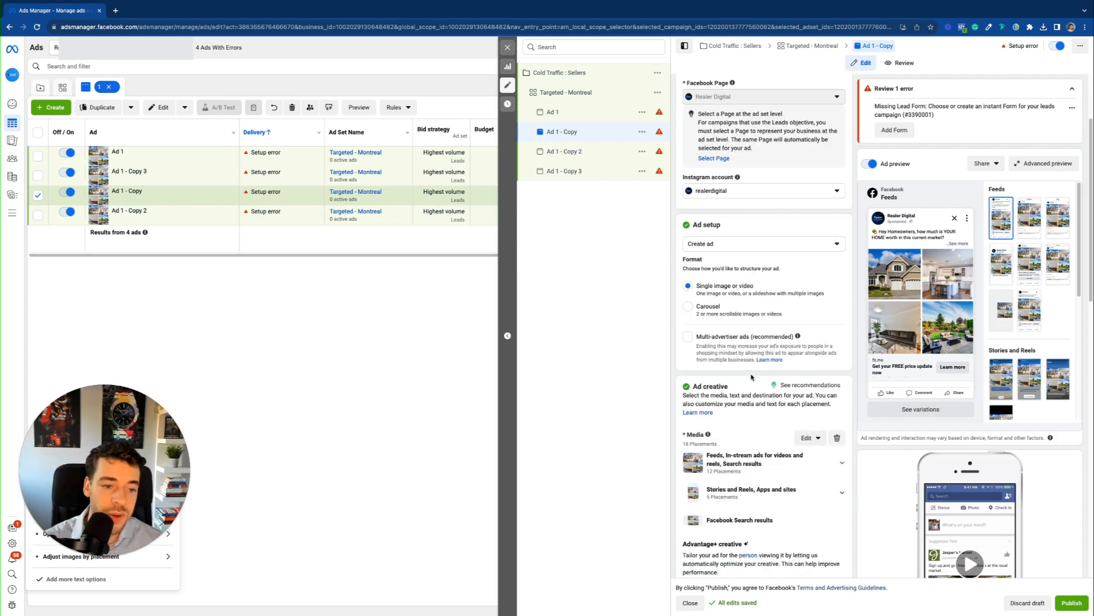
scroll(751, 377, down, 2)
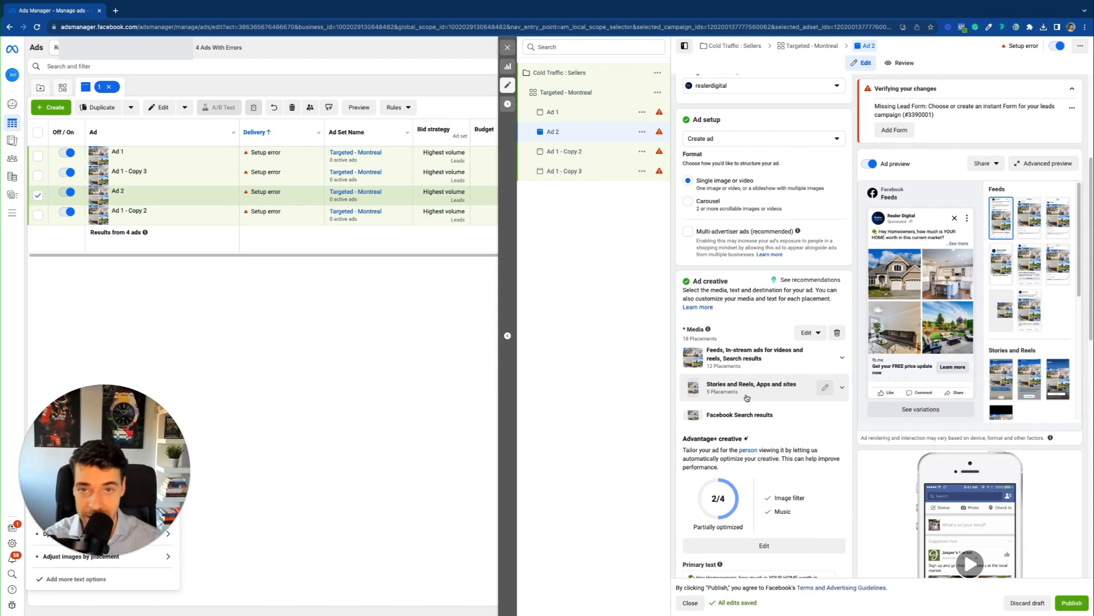
click(838, 333)
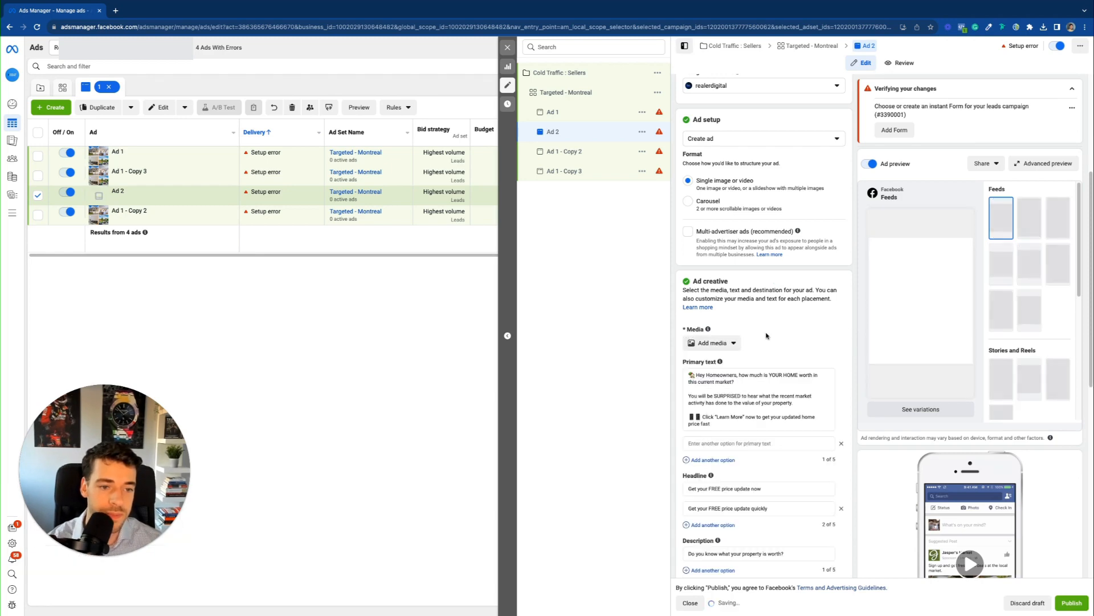
click(710, 343)
click(706, 363)
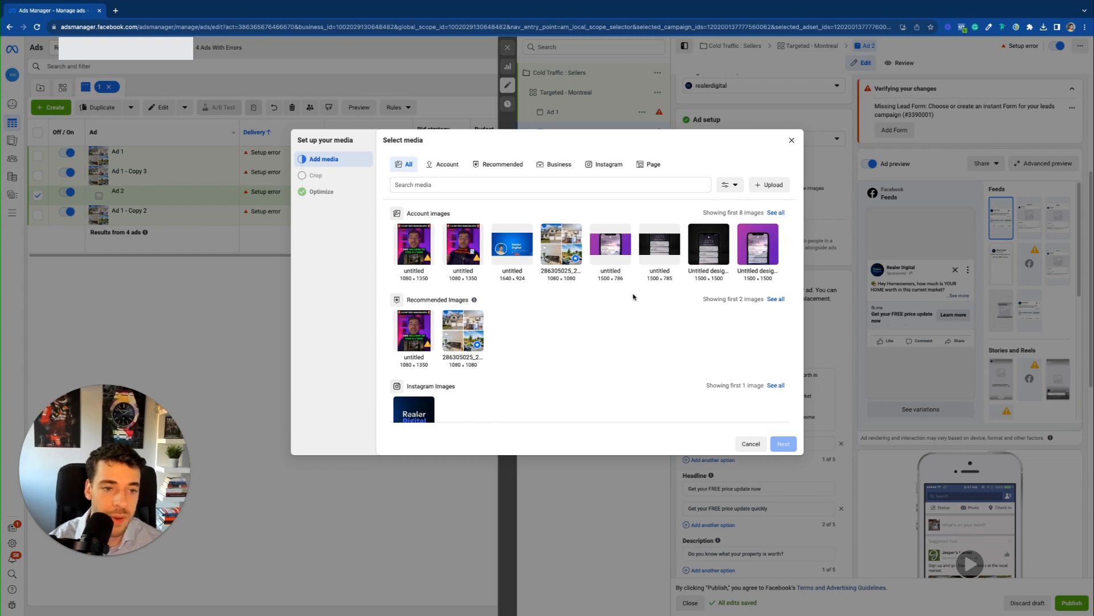
scroll(450, 353, down, 2)
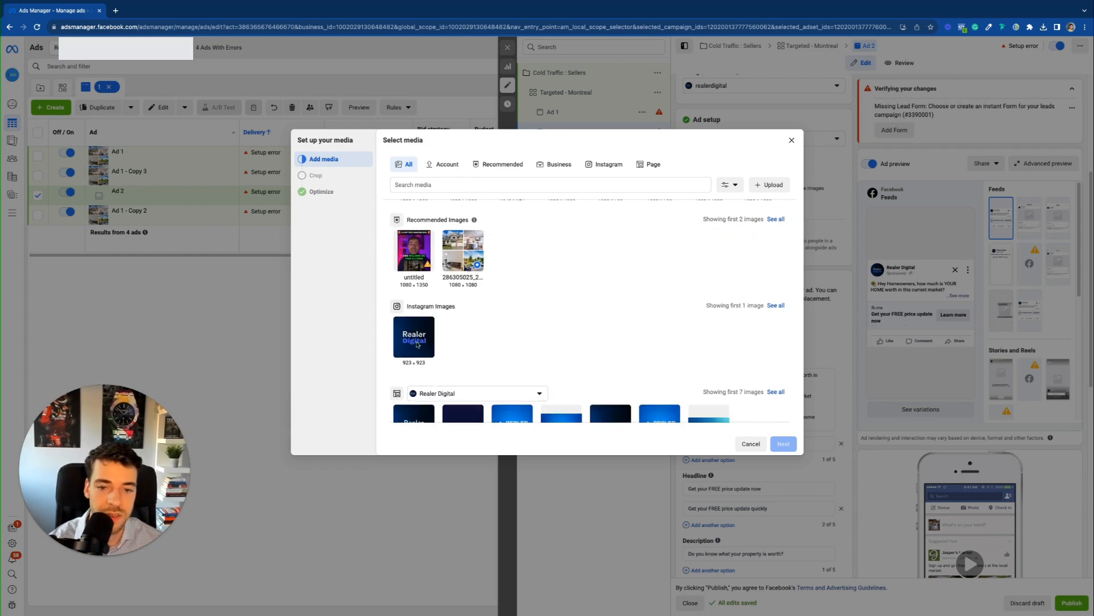
click(414, 342)
click(783, 443)
click(782, 443)
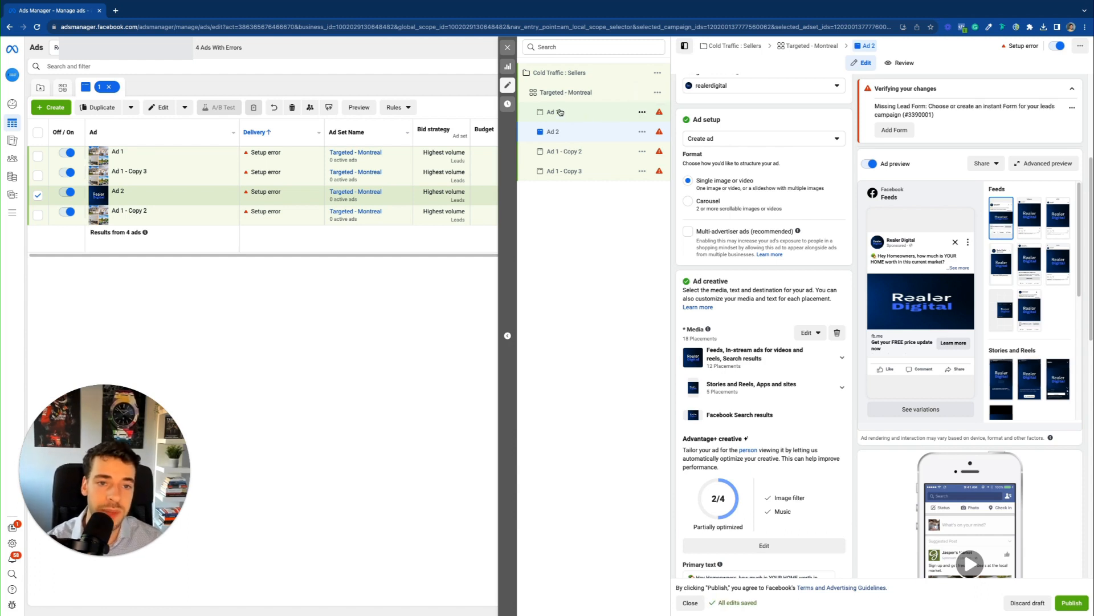
Quickly duplicate the Targeted - Montreal ad set with its ads and rename the copy "Wide - Montreal".
click(657, 94)
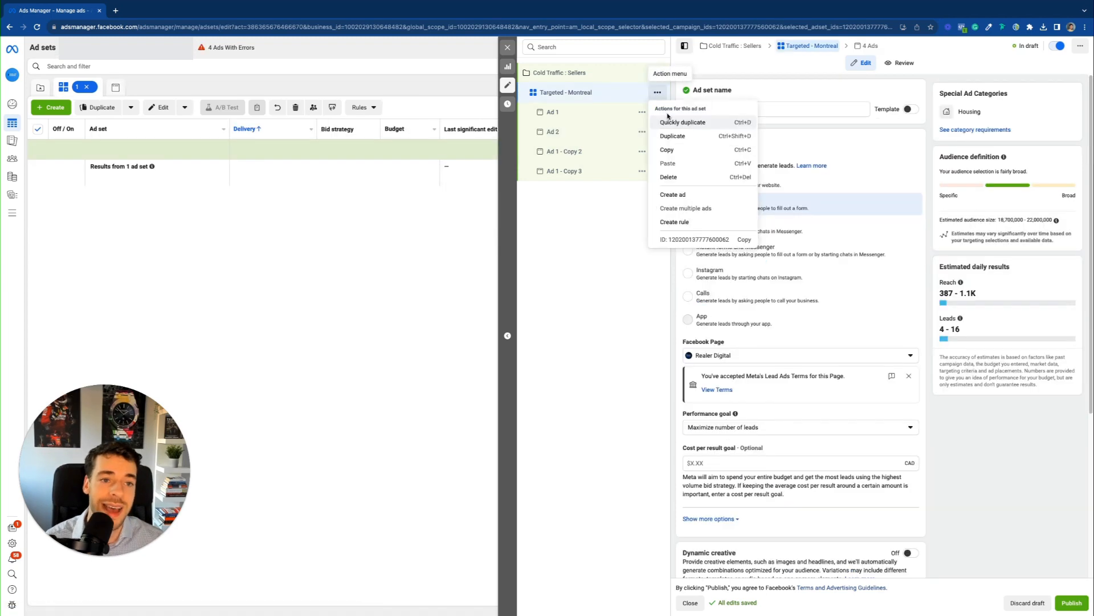
click(666, 124)
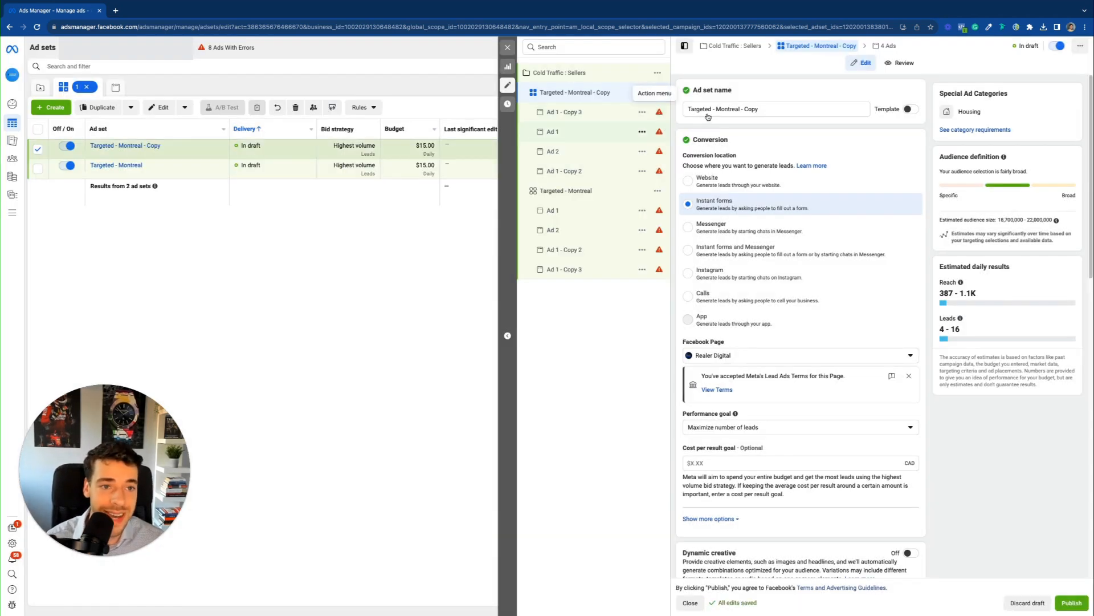
drag(712, 109, 686, 113)
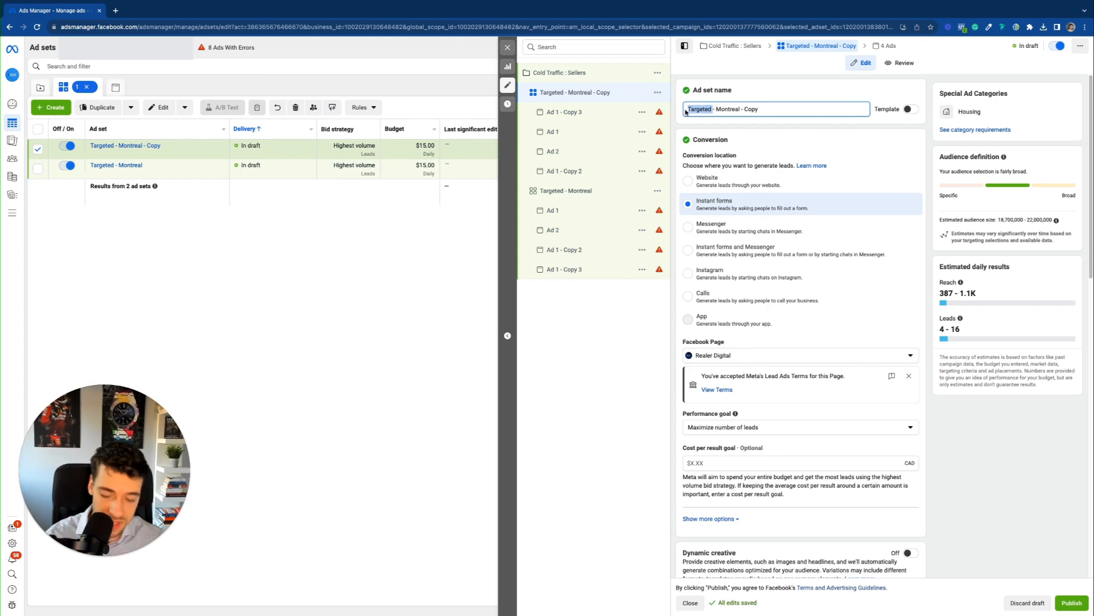
key(BackSpace)
text(Wide)
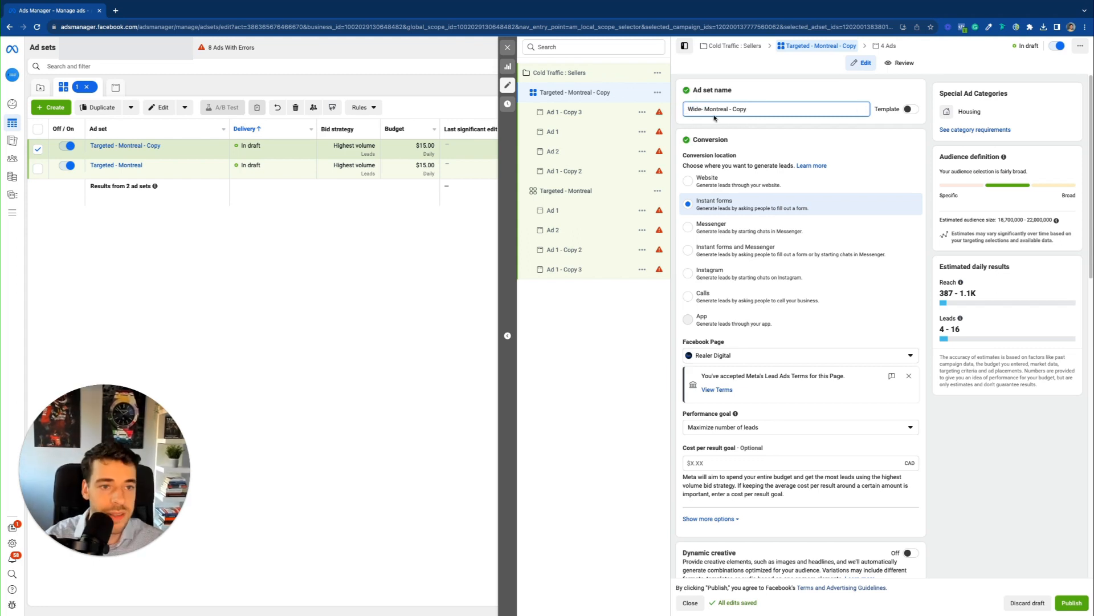
key(BackSpace)
key(BackSpace)
key(BackSpace)
key(BackSpace)
key(BackSpace)
key(BackSpace)
key(BackSpace)
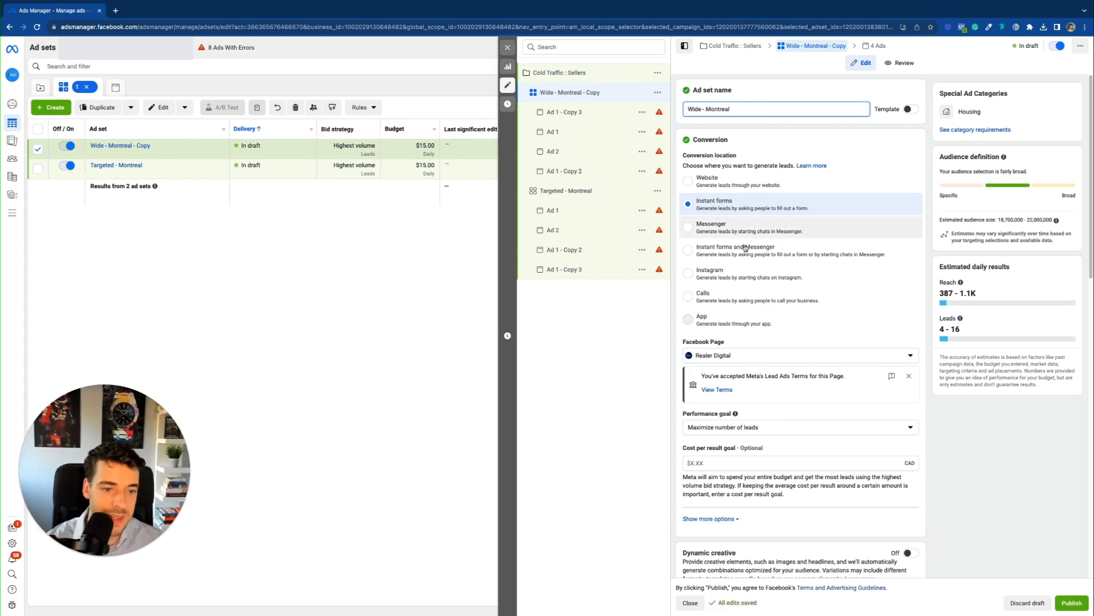
Remove all the additional interests from the detailed targeting of the Wide - Montreal ad set's audience.
scroll(745, 248, down, 8)
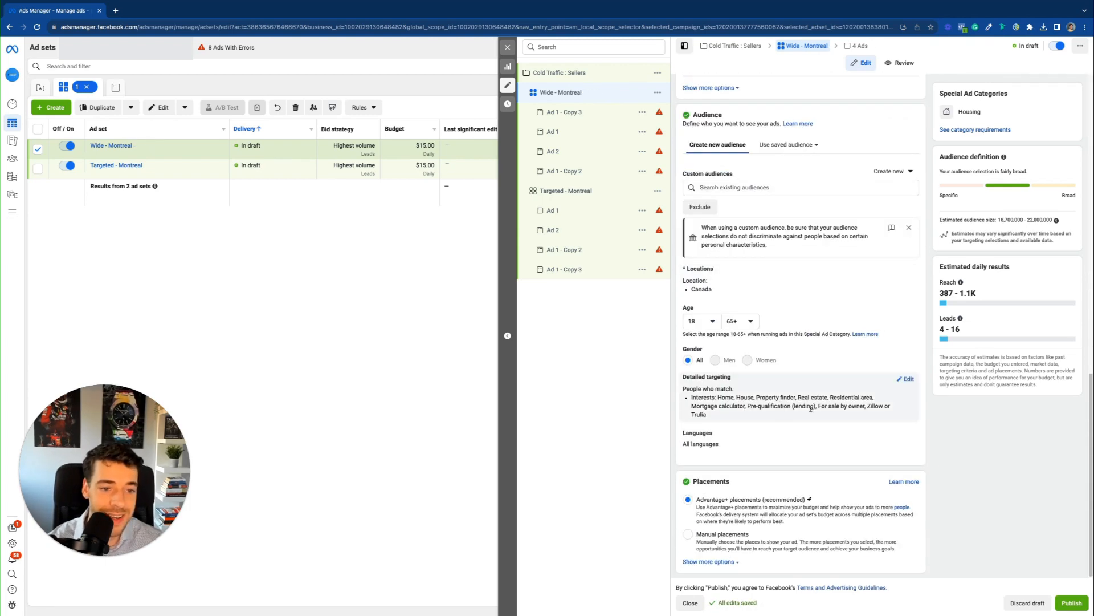
click(906, 379)
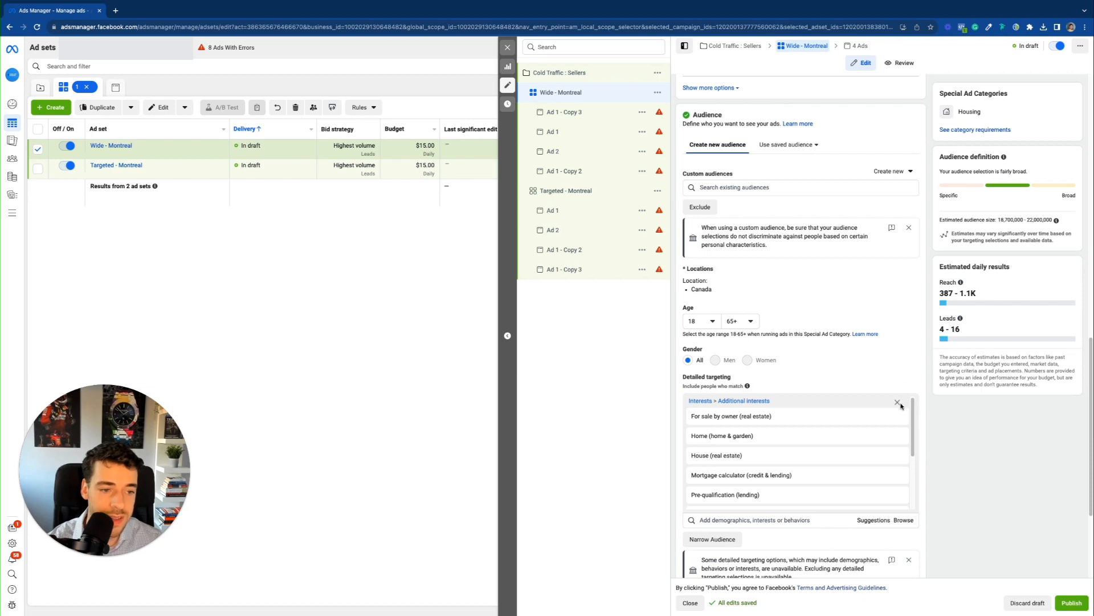
click(897, 403)
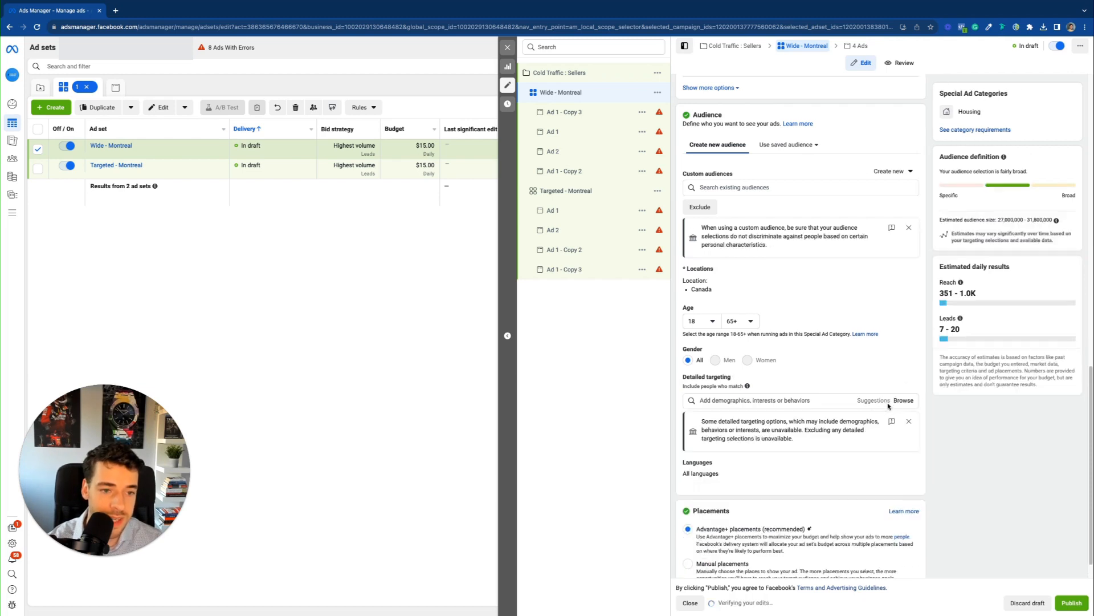